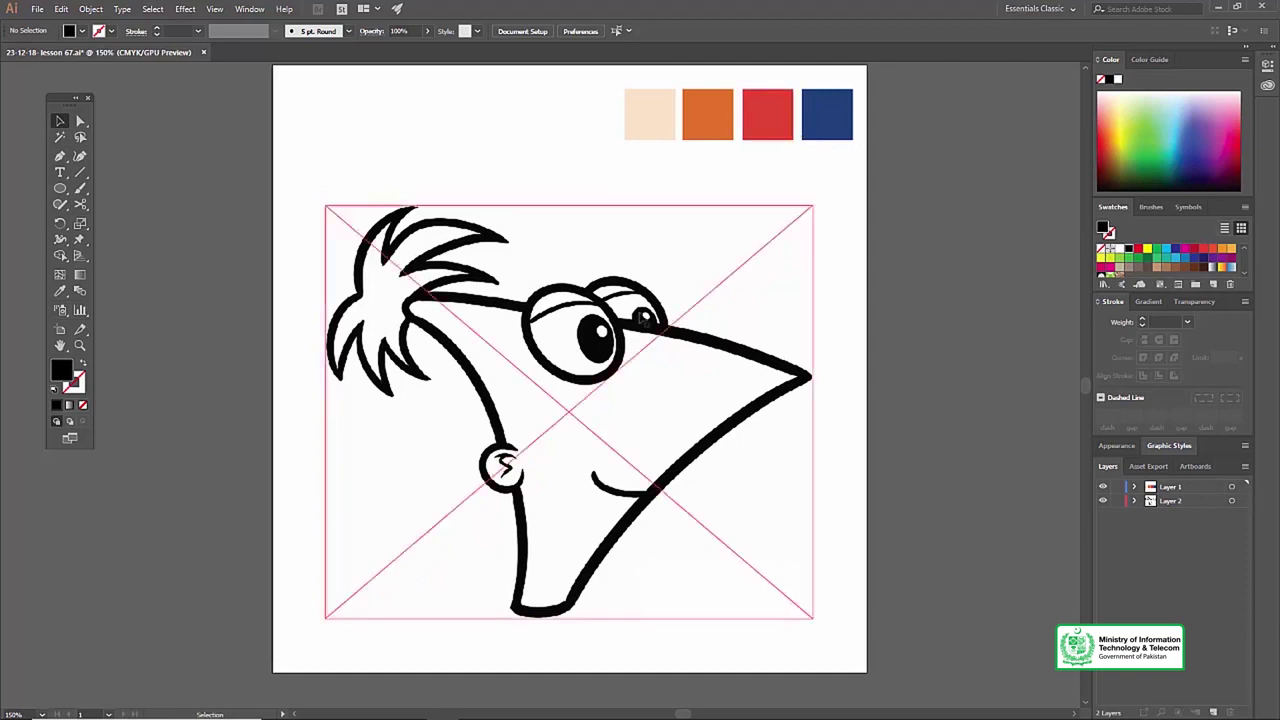
# Inspect the Phineas reference drawing and the four colour swatches by selecting, then deselecting, them.
pyautogui.click(662, 284)
pyautogui.click(754, 100)
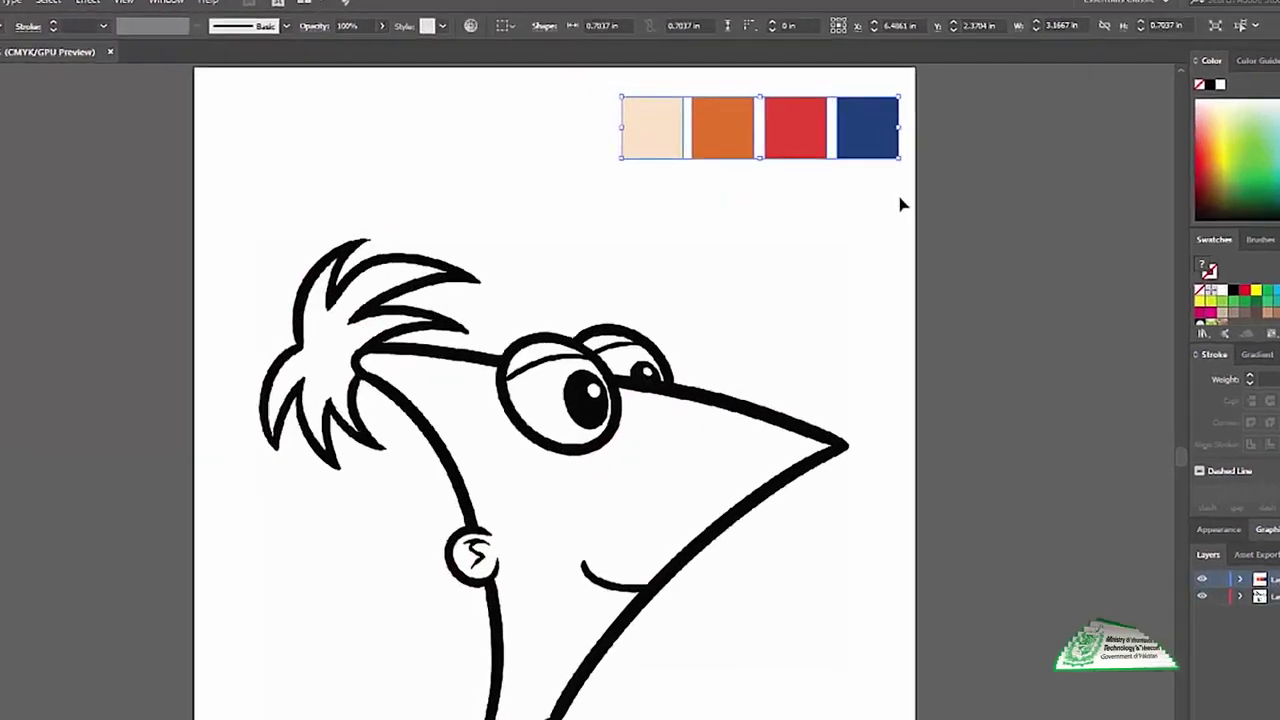
pyautogui.click(847, 182)
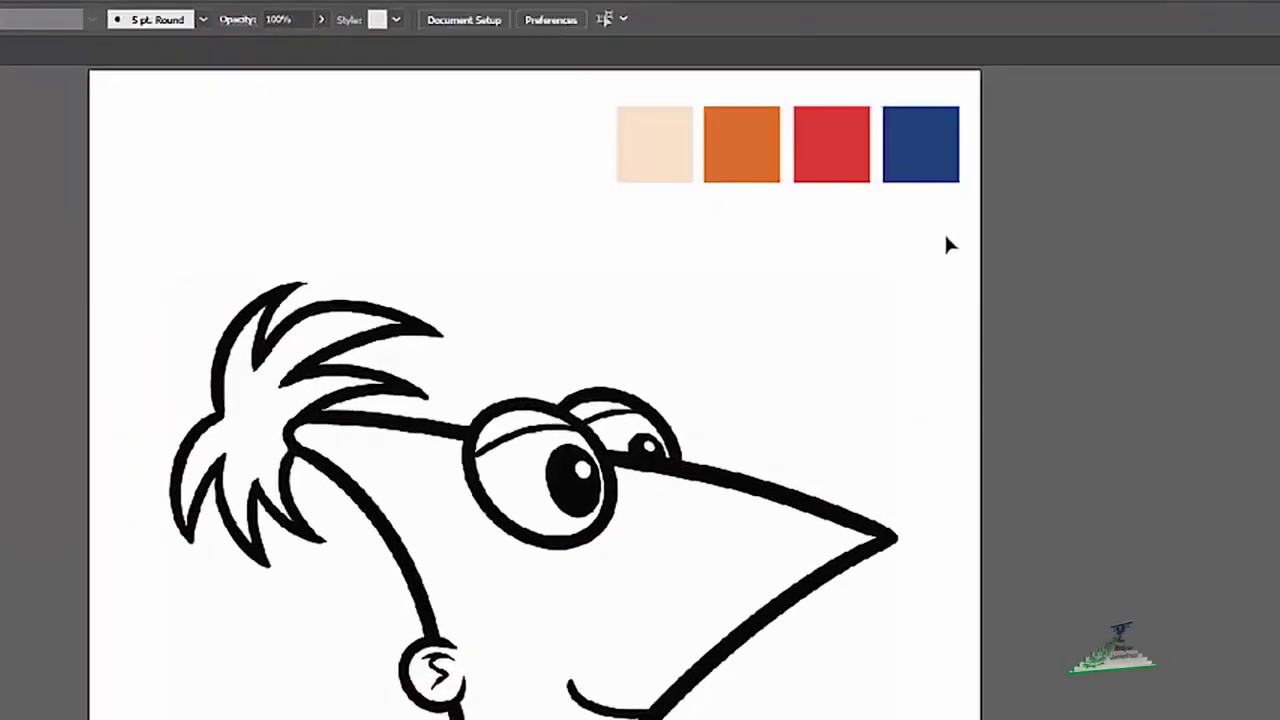
pyautogui.click(896, 135)
pyautogui.click(889, 254)
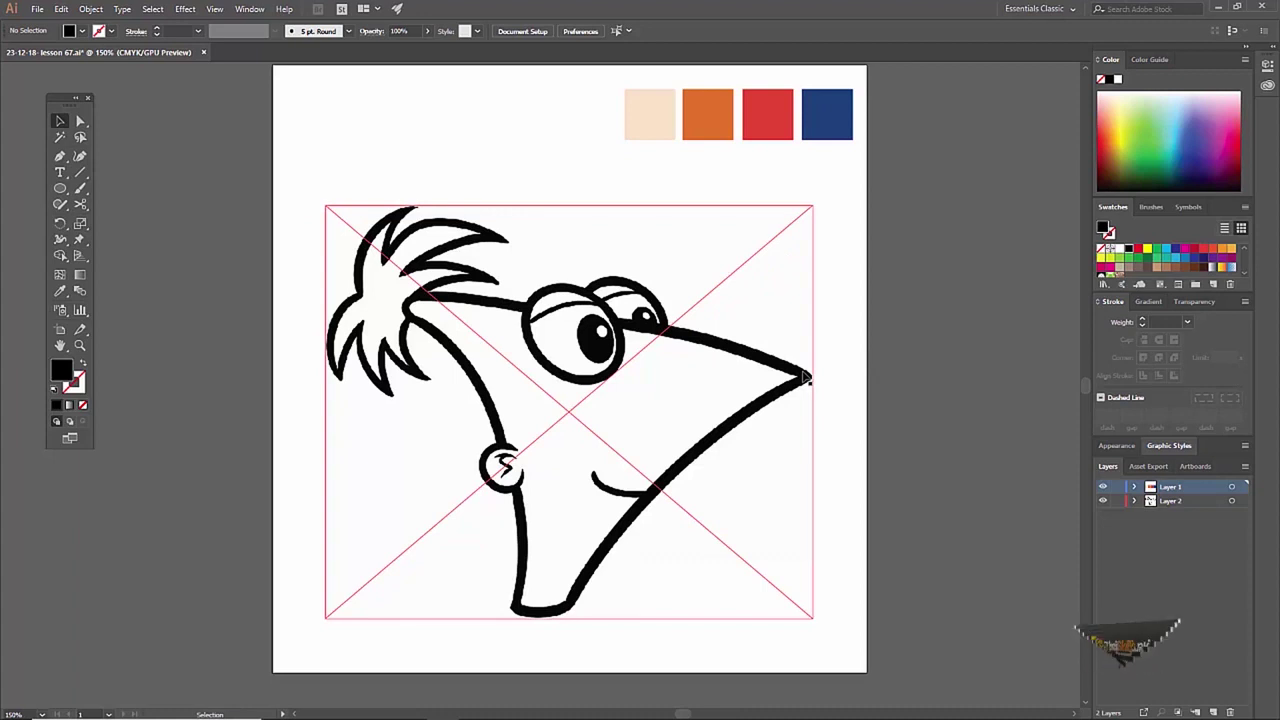
# Lock Layer 2 with the sketch and zoom to 200%, centred on the head.
pyautogui.click(1168, 502)
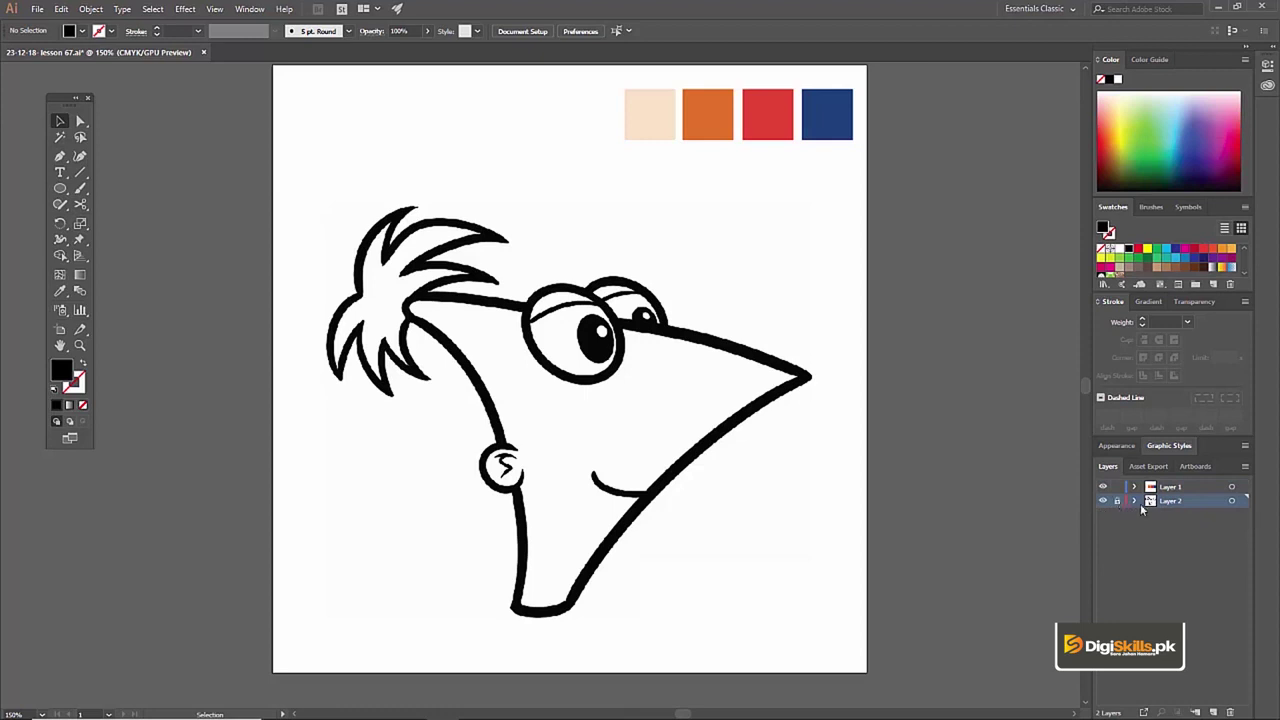
pyautogui.press('z')
pyautogui.click(578, 372)
pyautogui.moveTo(578, 378)
pyautogui.mouseDown()
pyautogui.moveTo(591, 347)
pyautogui.moveTo(583, 309)
pyautogui.mouseUp()
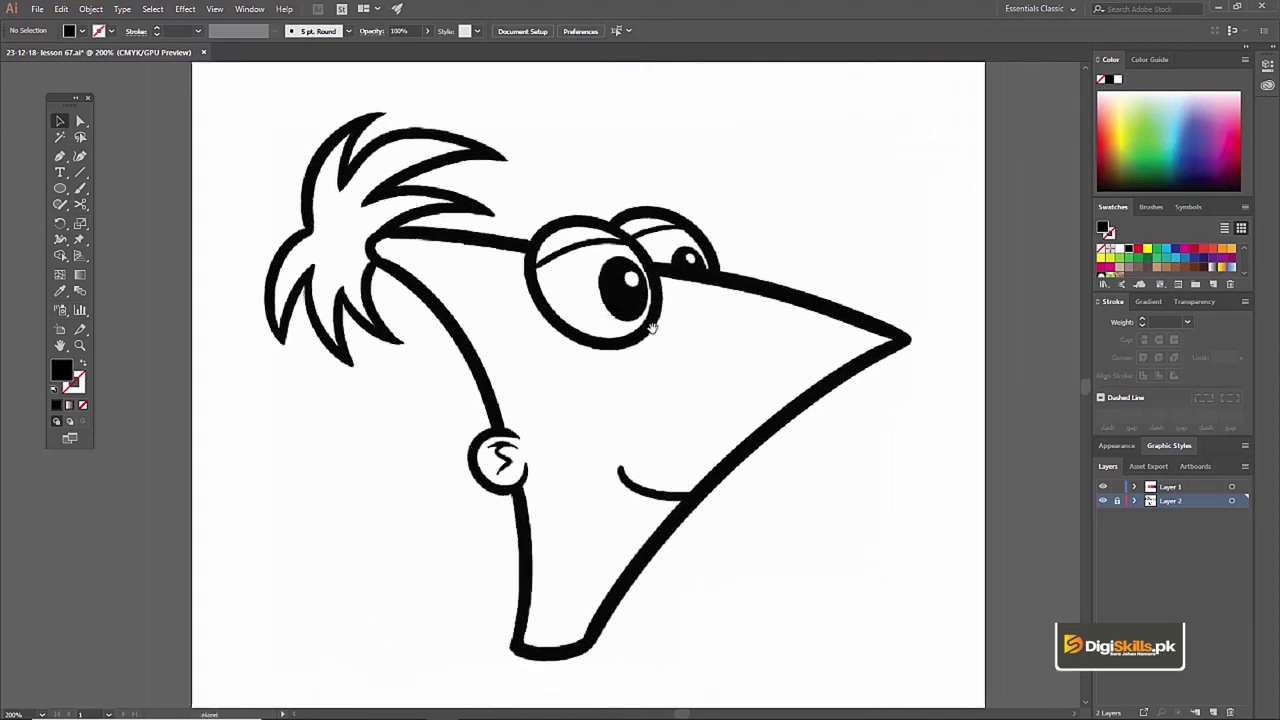
pyautogui.moveTo(652, 328); pyautogui.dragTo(596, 340)
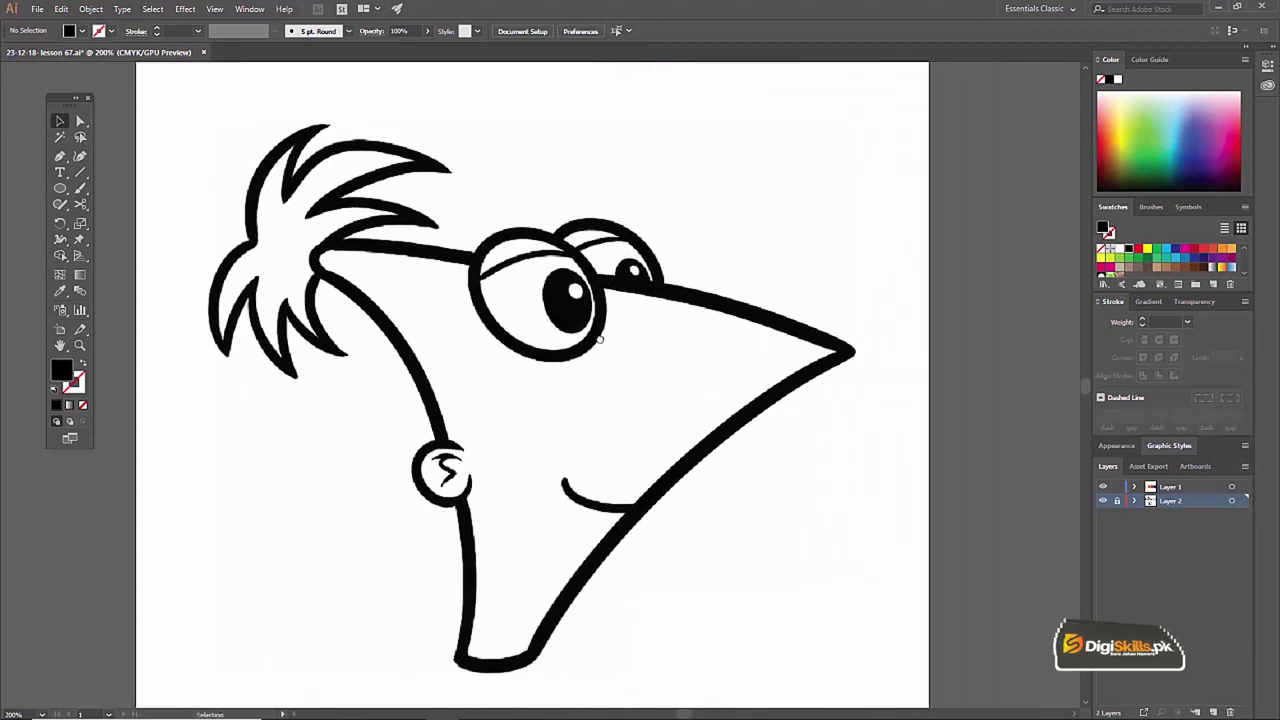
# Make Layer 1 the drawing layer and zoom in closer around the hair and eye.
pyautogui.click(1145, 487)
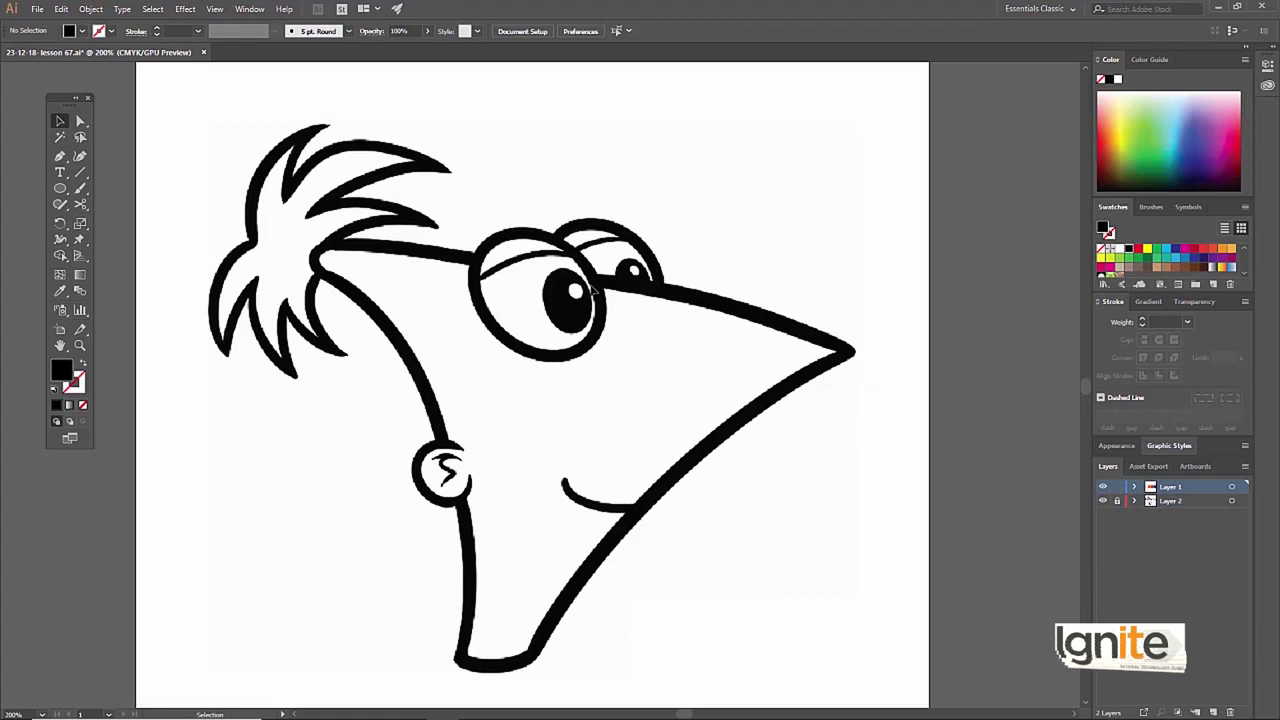
pyautogui.press('p')
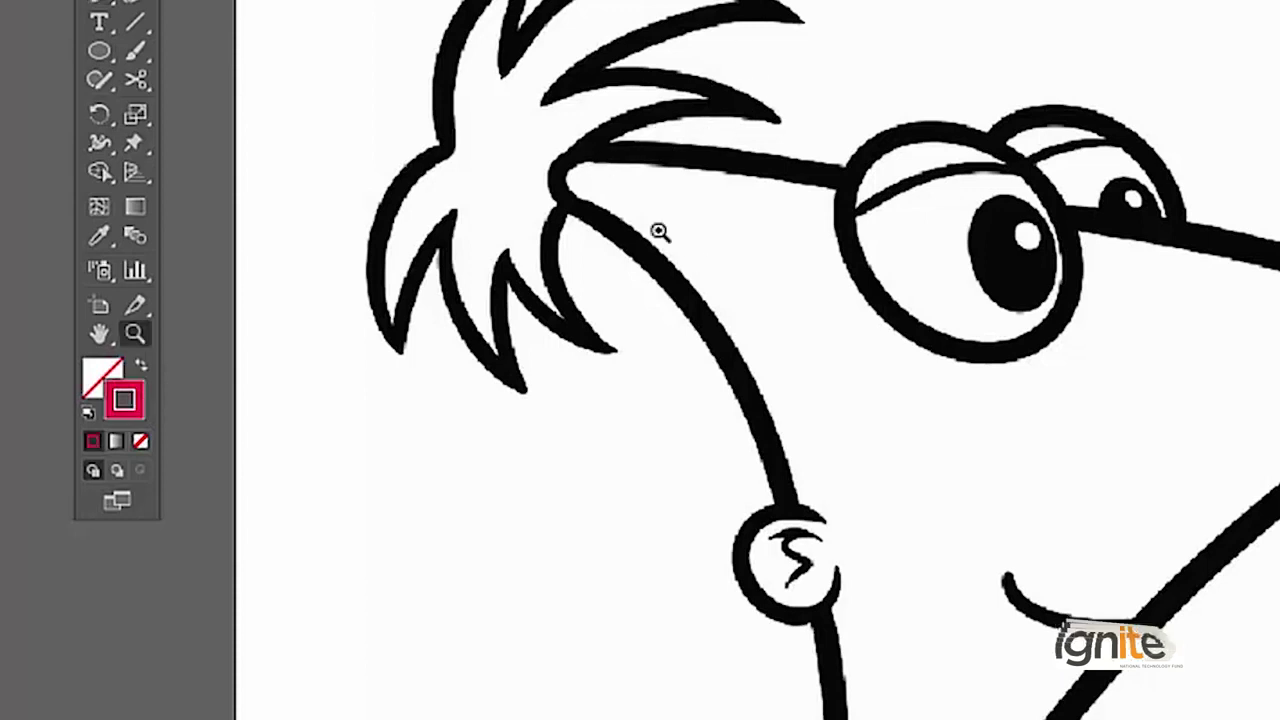
pyautogui.hotkey('ctrl', '+')
pyautogui.moveTo(986, 357); pyautogui.dragTo(891, 318)
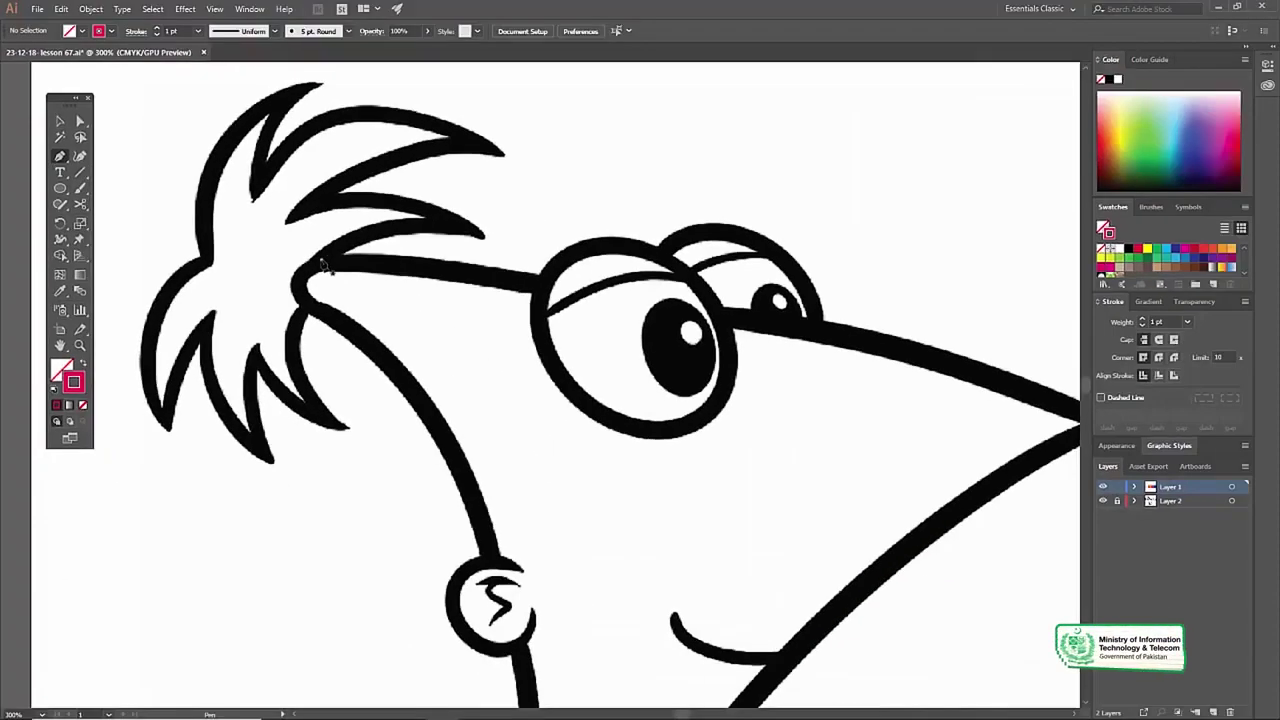
# Start the red outline at the hair corner and trace along the top beak edge to its tip.
pyautogui.click(321, 261)
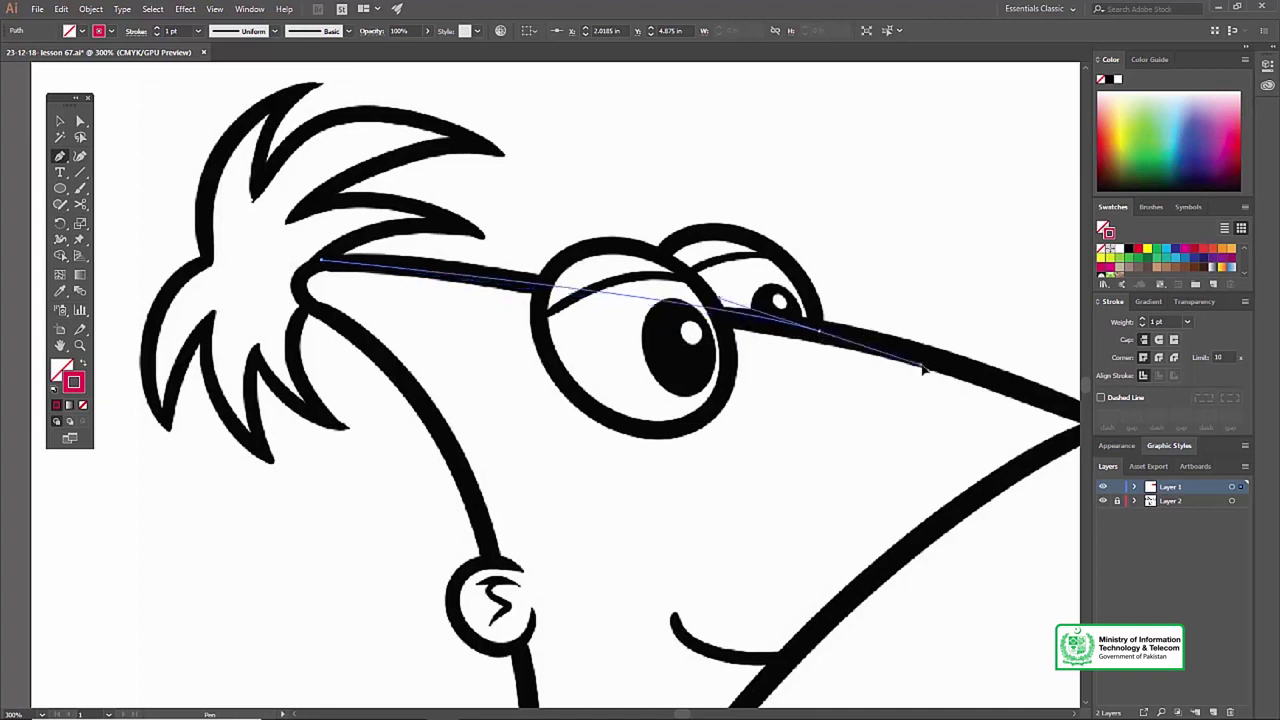
pyautogui.click(923, 353)
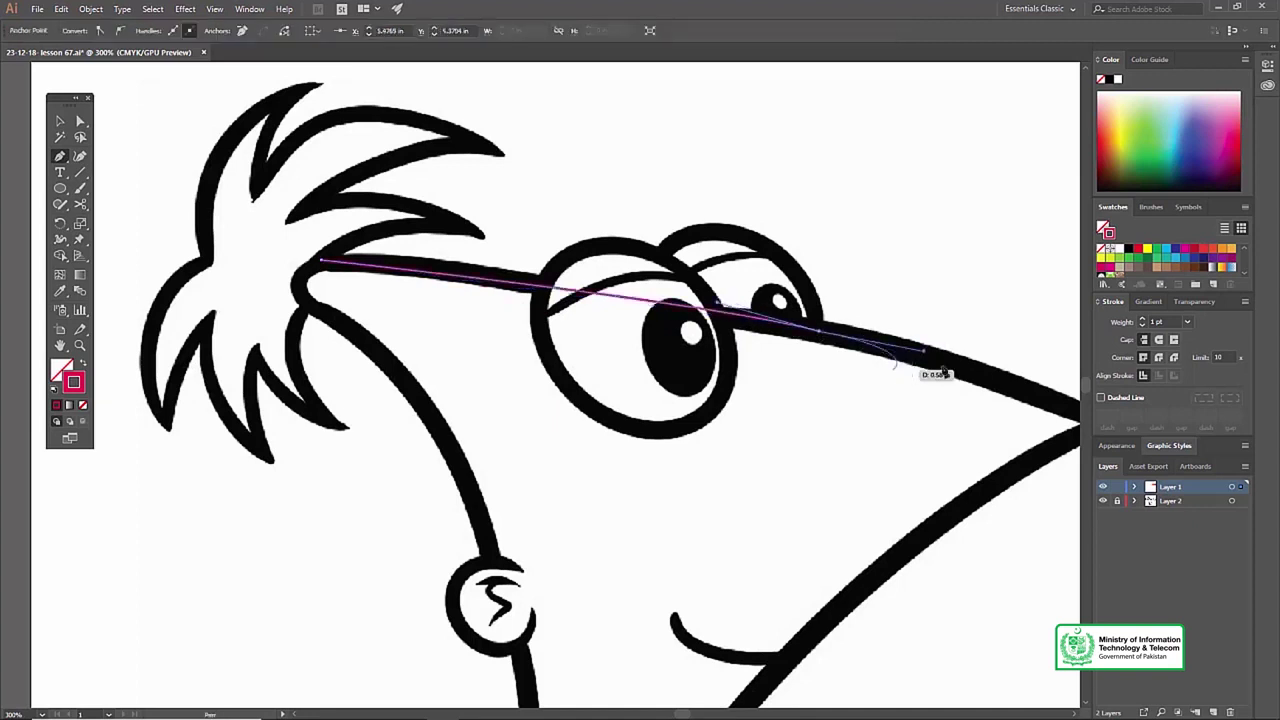
pyautogui.click(910, 348)
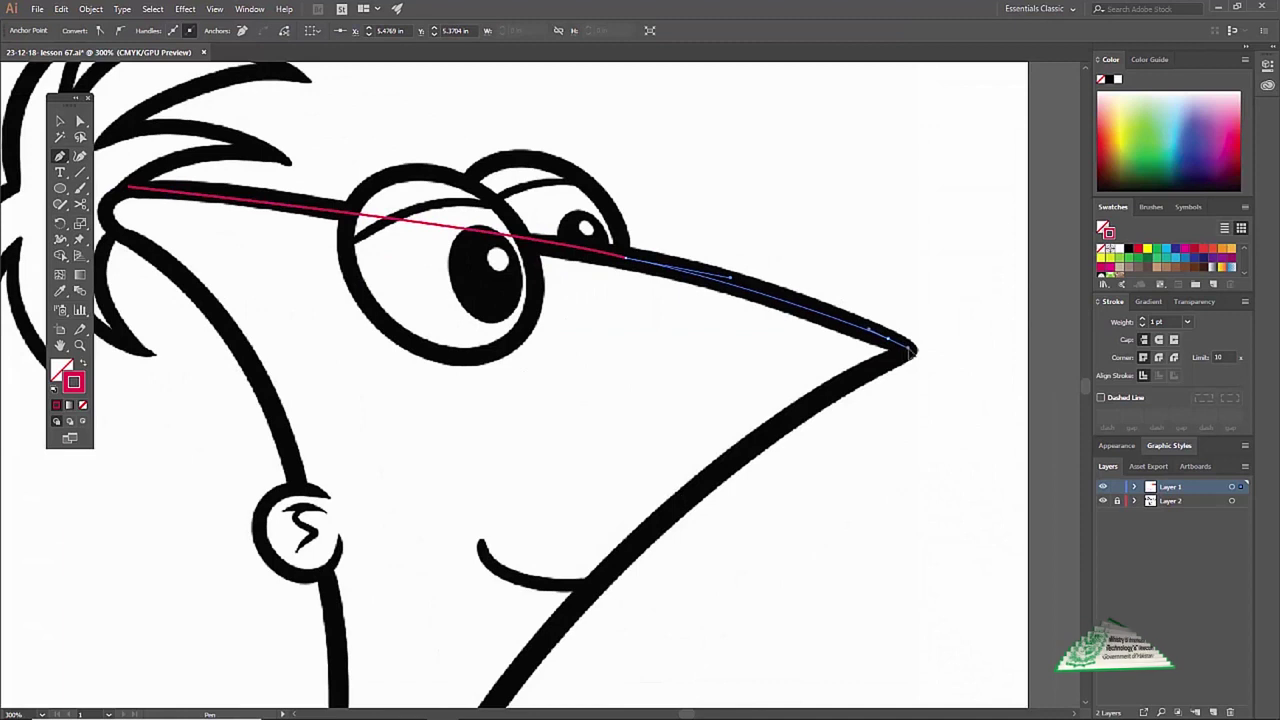
pyautogui.moveTo(878, 376)
pyautogui.mouseDown()
pyautogui.moveTo(822, 405)
pyautogui.moveTo(849, 394)
pyautogui.mouseUp()
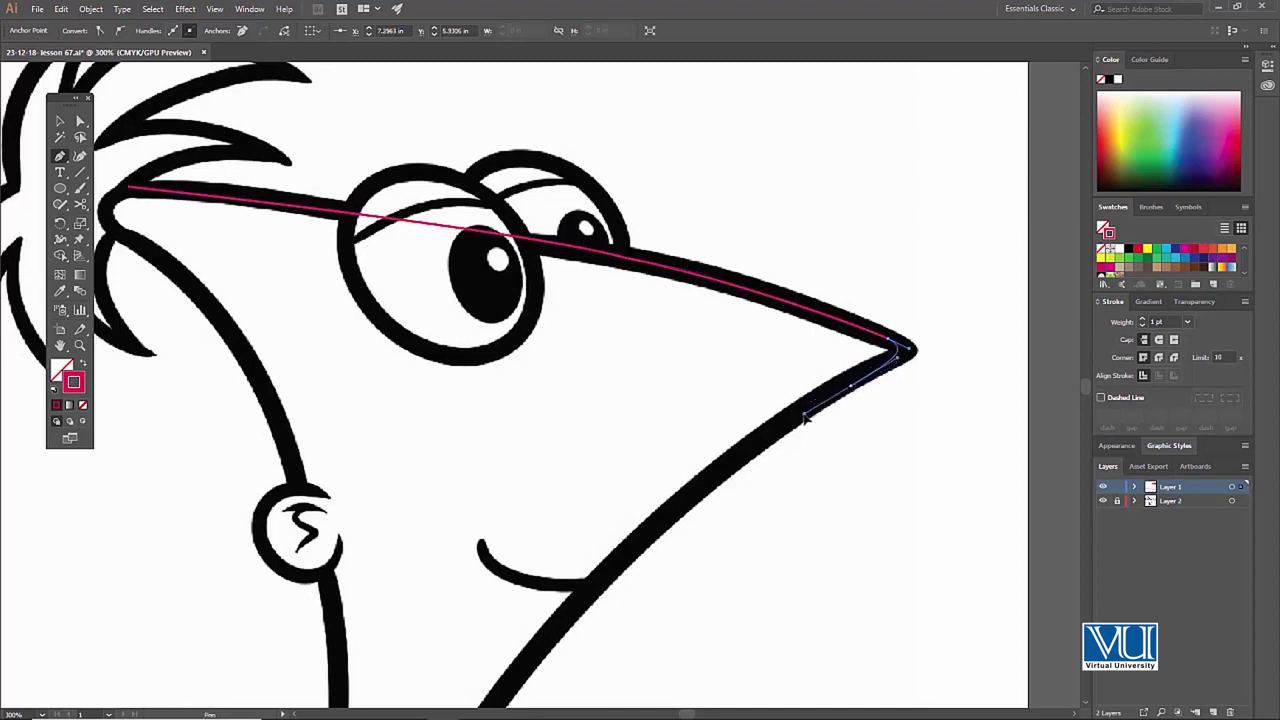
# Continue the path along the lower beak edge and curve it around the chin.
pyautogui.scroll(-3, 808, 371)
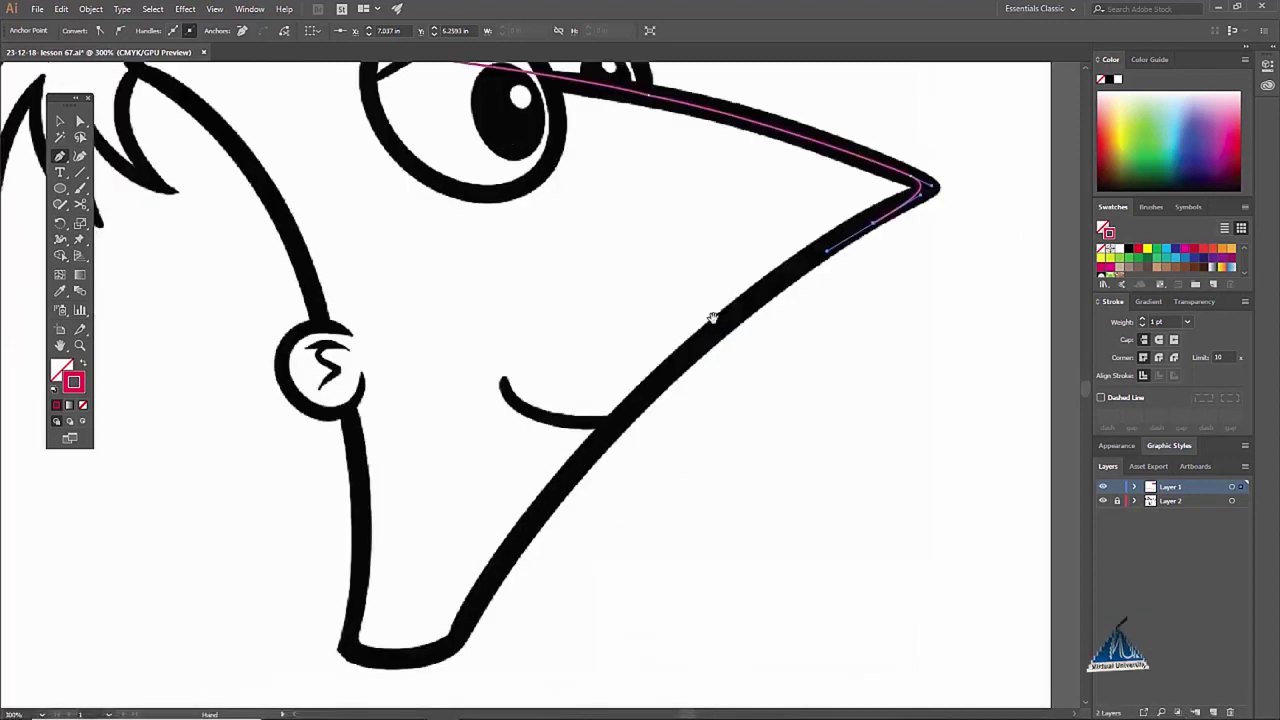
pyautogui.moveTo(641, 400); pyautogui.dragTo(648, 402)
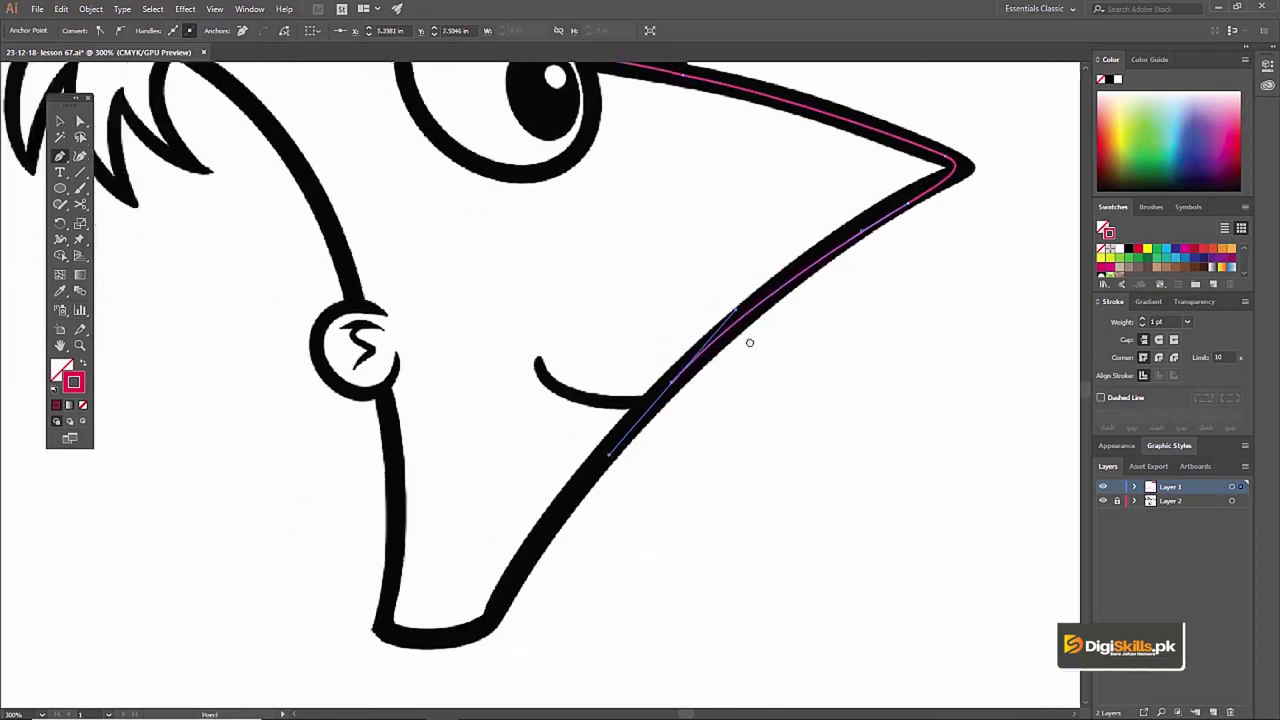
pyautogui.scroll(-3, 749, 343)
pyautogui.hscroll(-5, 808, 371)
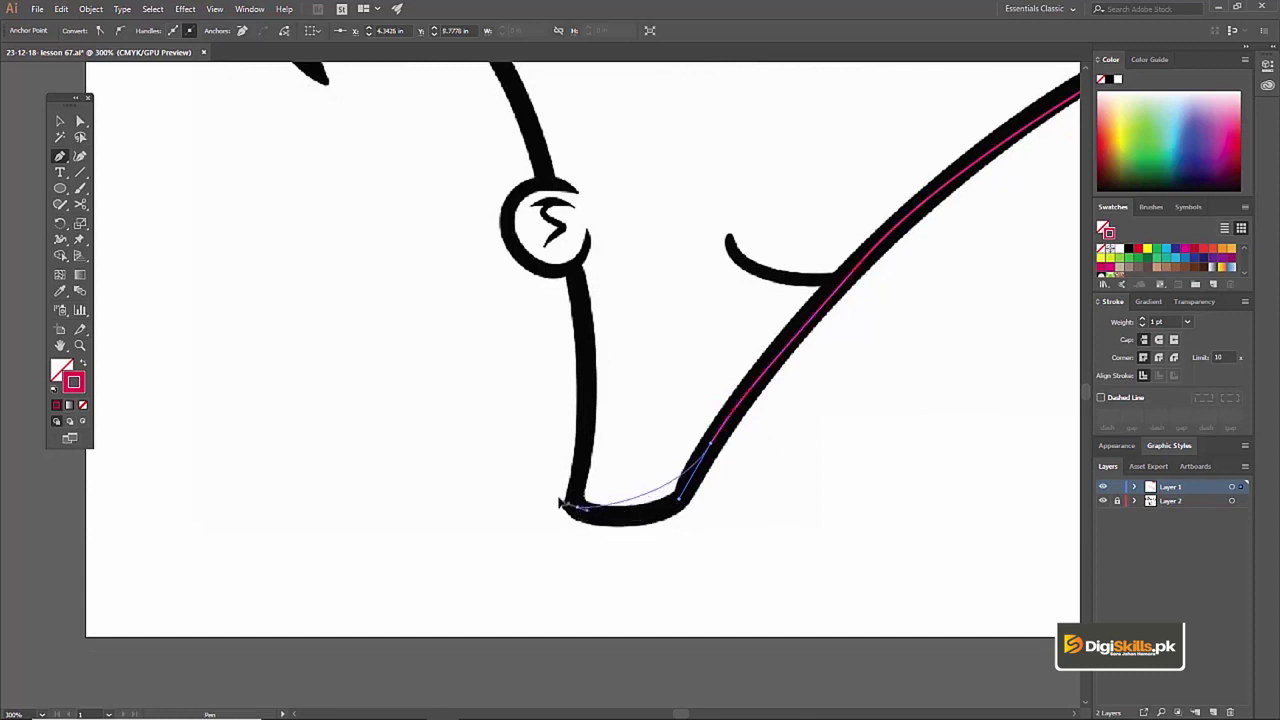
pyautogui.moveTo(497, 484); pyautogui.dragTo(578, 511)
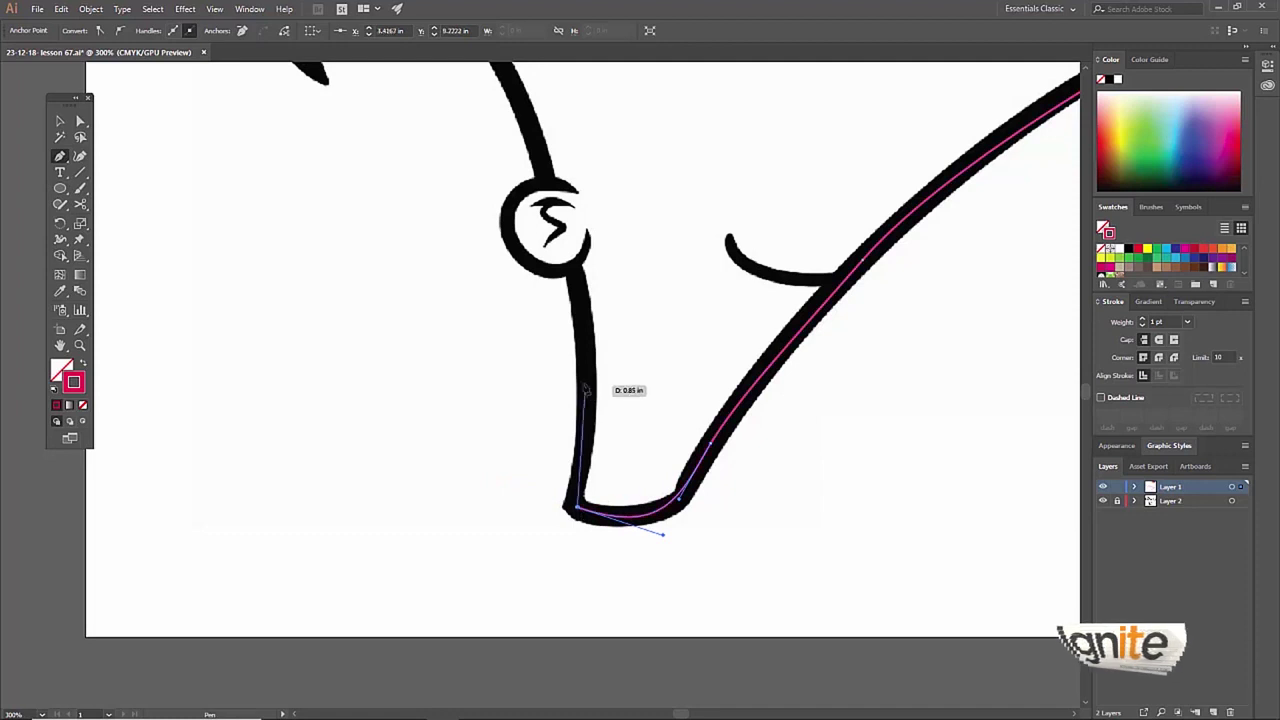
pyautogui.scroll(1, 596, 398)
pyautogui.hscroll(-1, 596, 398)
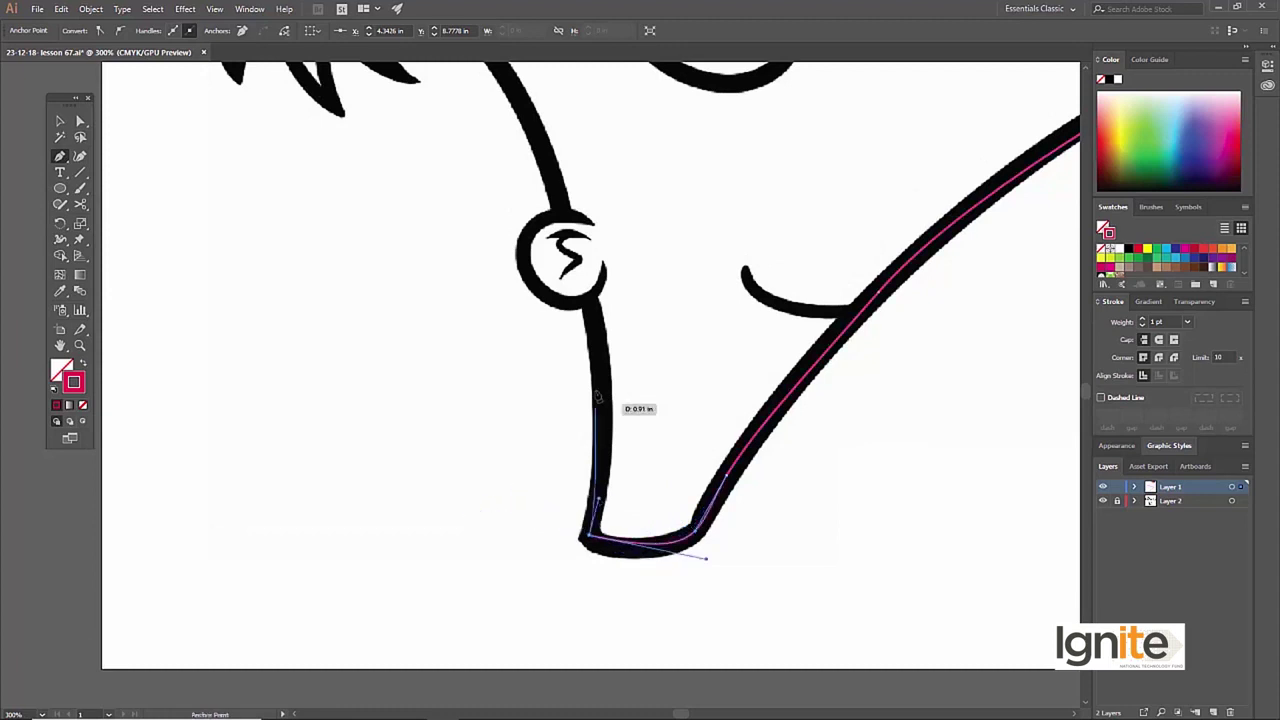
pyautogui.scroll(3, 610, 400)
pyautogui.hscroll(-3, 610, 400)
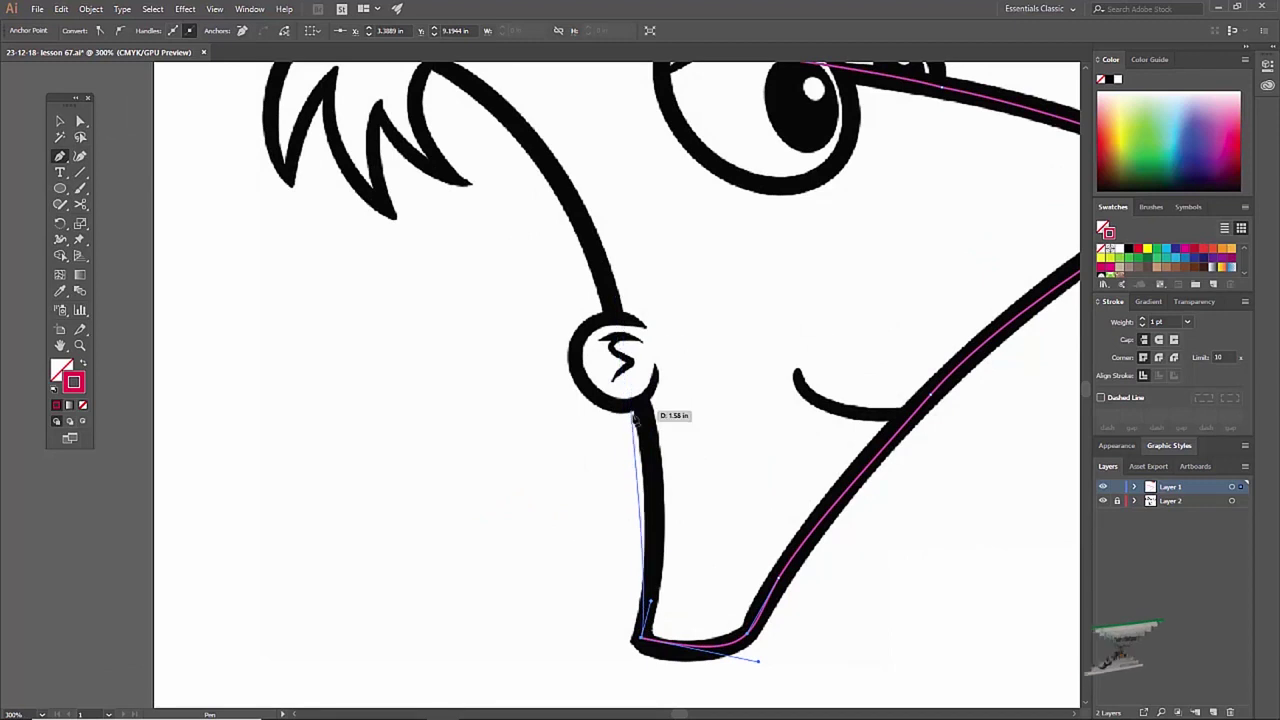
# Trace up the neck, around the ear with a sharp top corner, and close at the hair corner.
pyautogui.moveTo(643, 400)
pyautogui.mouseDown()
pyautogui.moveTo(600, 335)
pyautogui.moveTo(620, 318)
pyautogui.mouseUp()
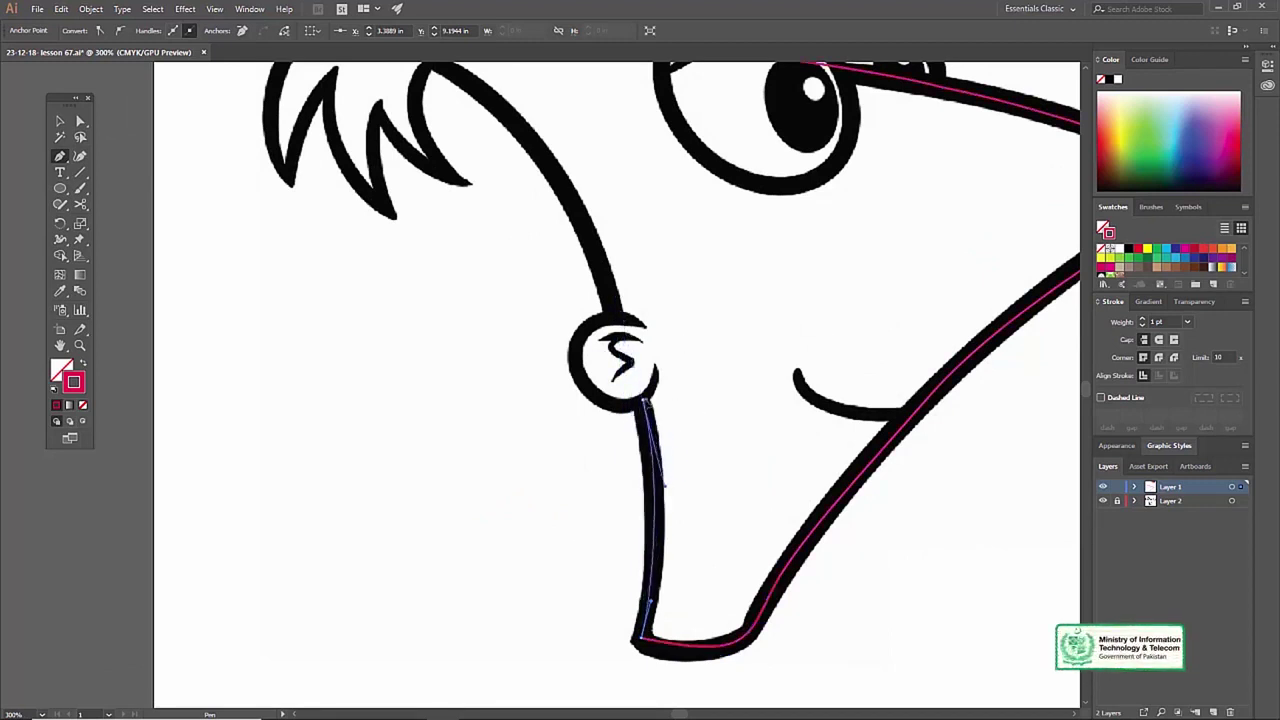
pyautogui.moveTo(620, 320); pyautogui.dragTo(620, 320)
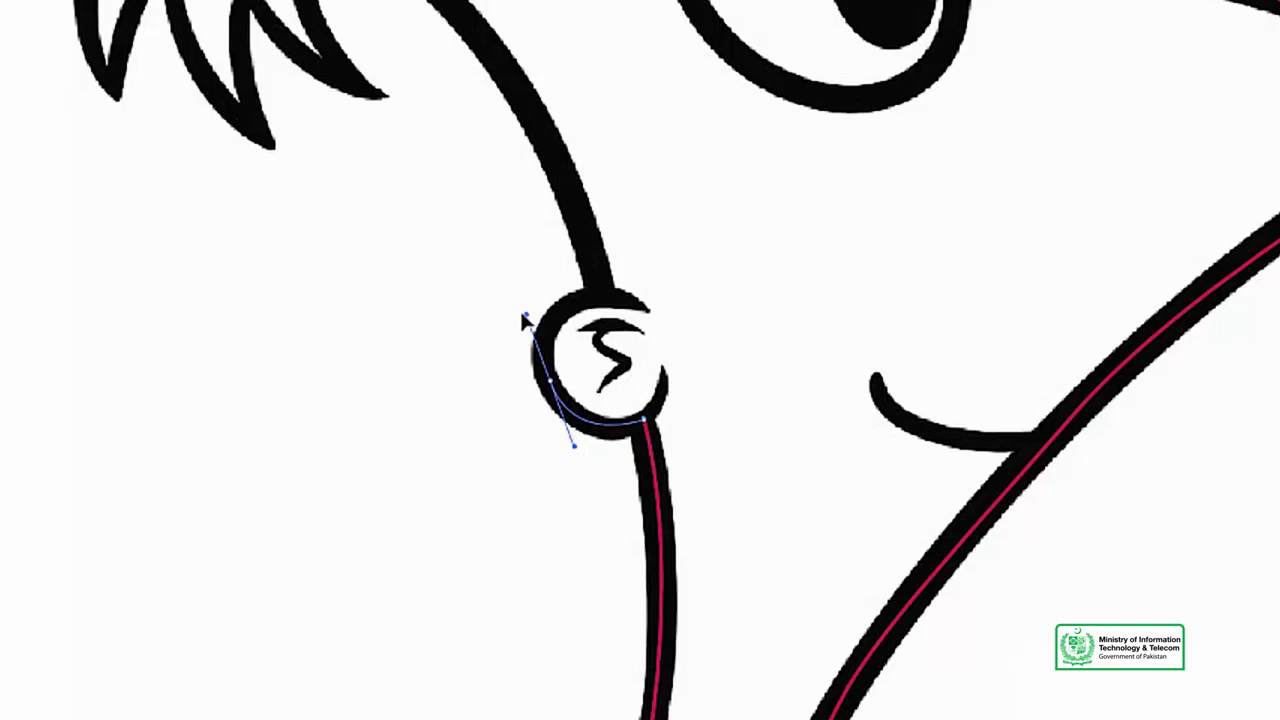
pyautogui.moveTo(524, 318); pyautogui.dragTo(545, 358)
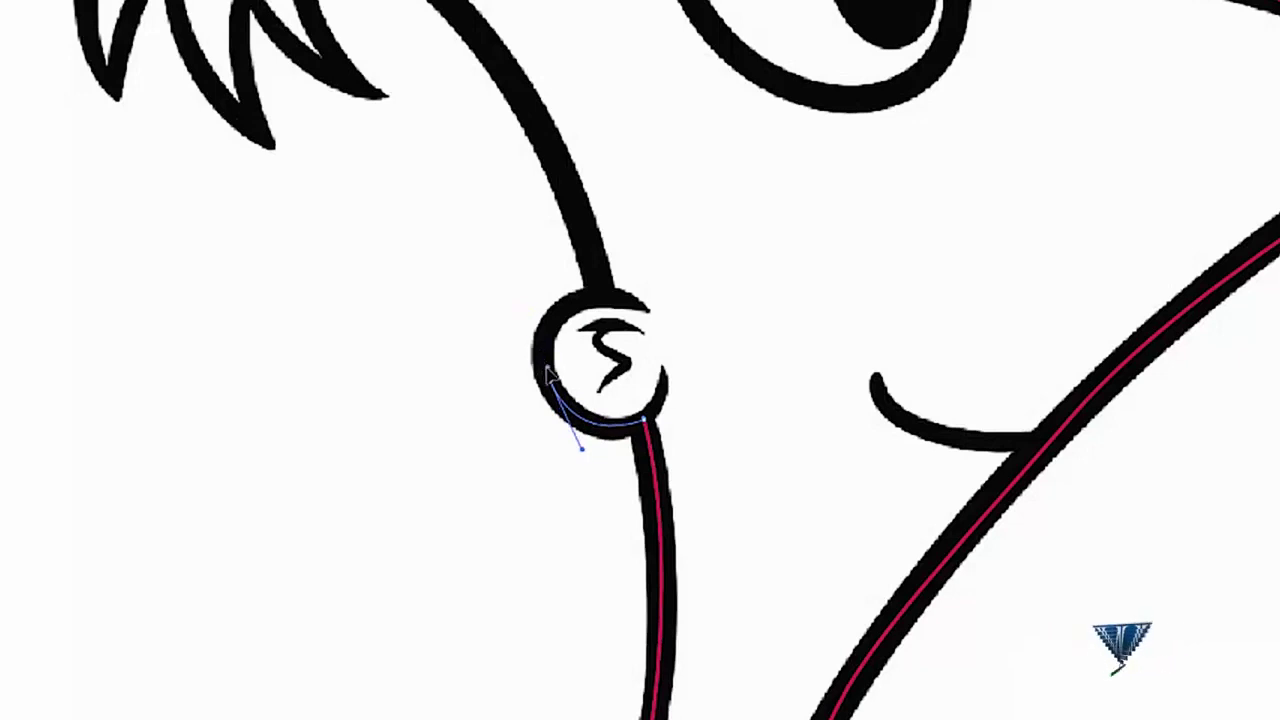
pyautogui.moveTo(600, 292); pyautogui.dragTo(677, 291)
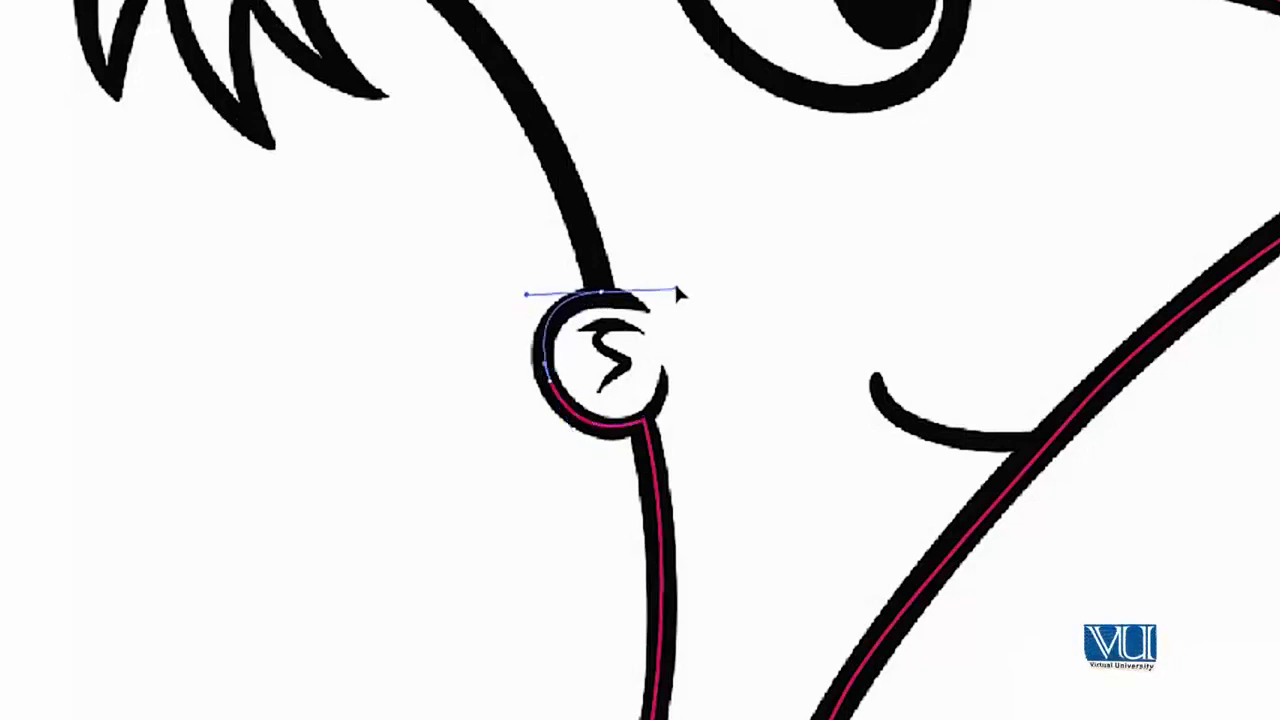
pyautogui.keyDown('alt'); pyautogui.click(600, 292); pyautogui.keyUp('alt')
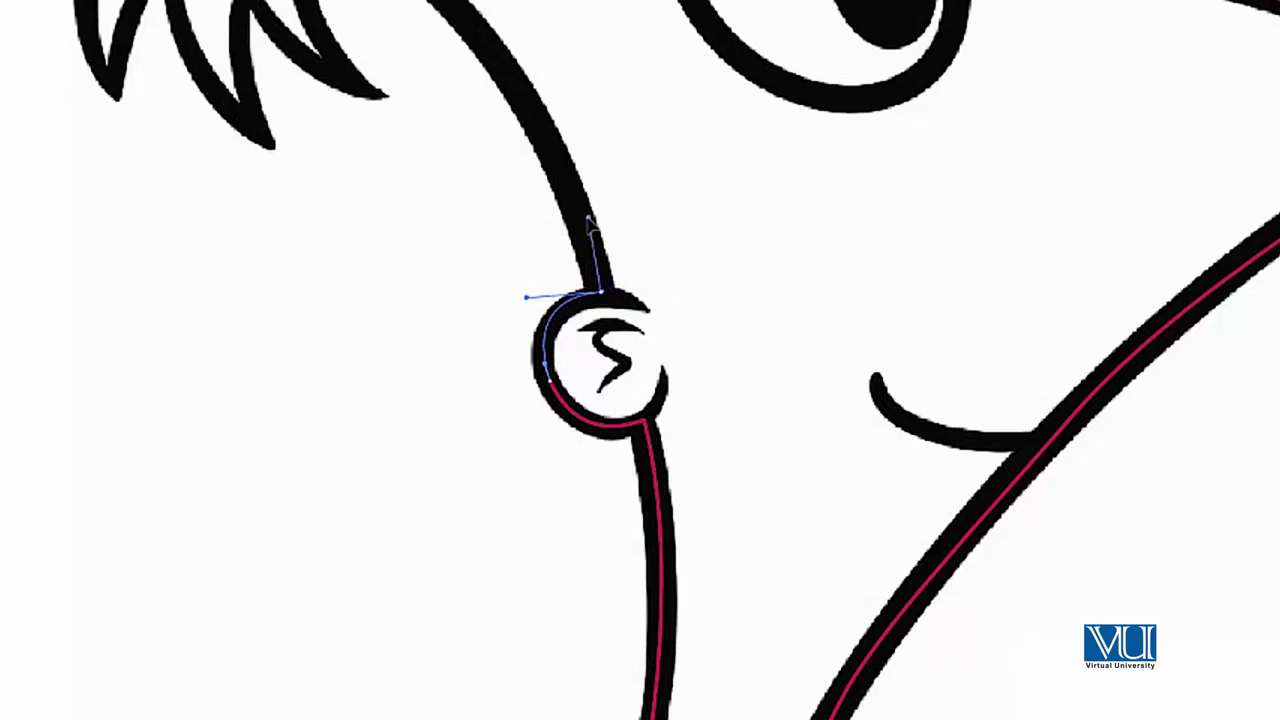
pyautogui.scroll(3, 418, 160)
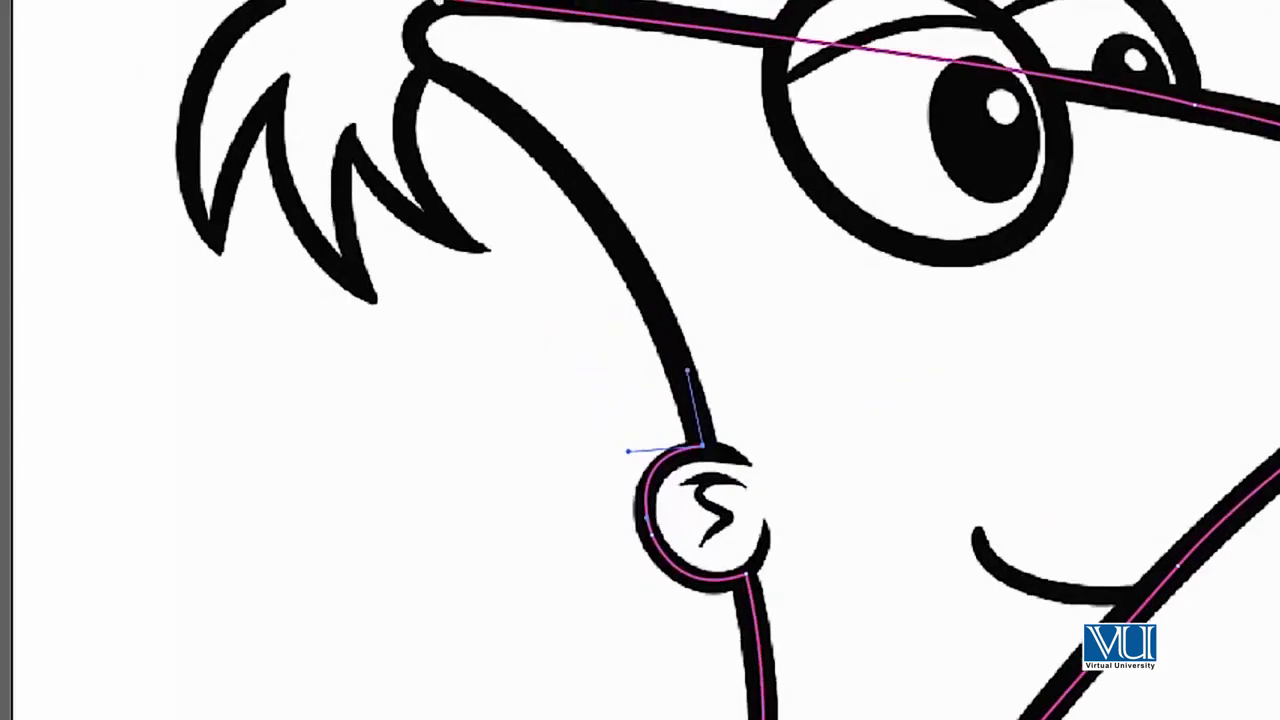
pyautogui.scroll(2, 418, 160)
pyautogui.moveTo(418, 158); pyautogui.dragTo(247, 72)
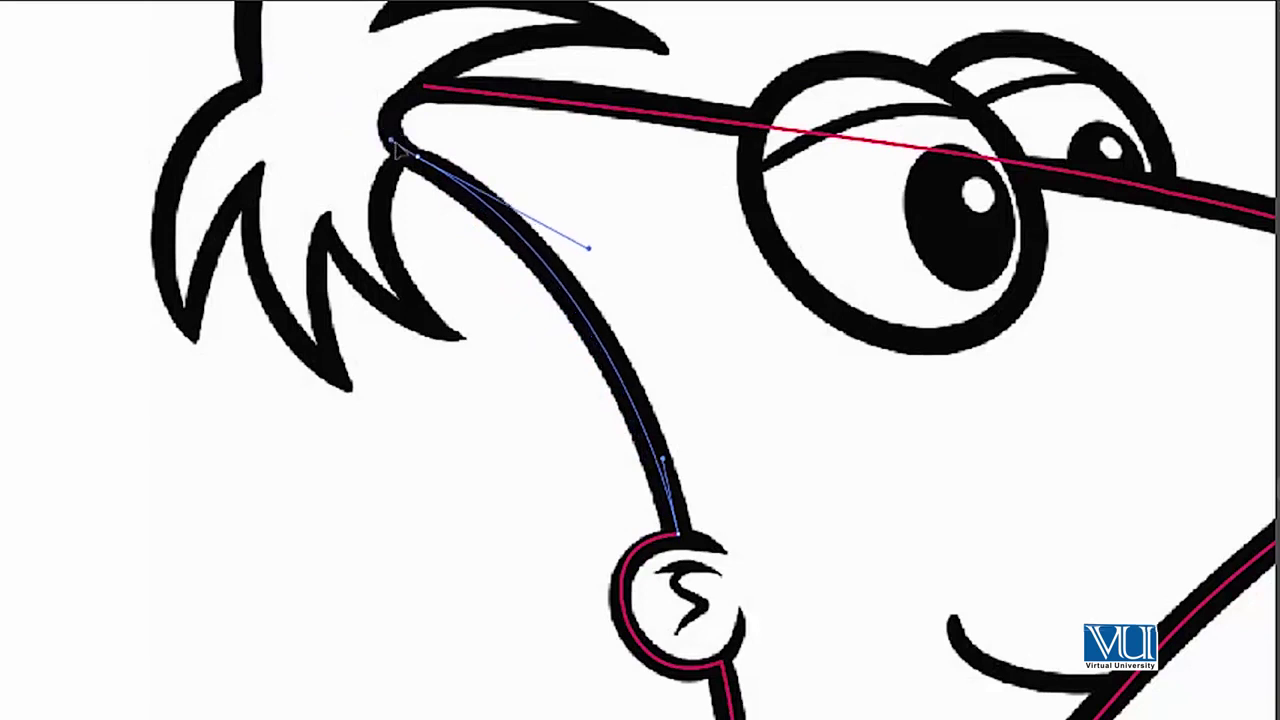
pyautogui.scroll(2, 410, 145)
pyautogui.moveTo(430, 142); pyautogui.dragTo(437, 152)
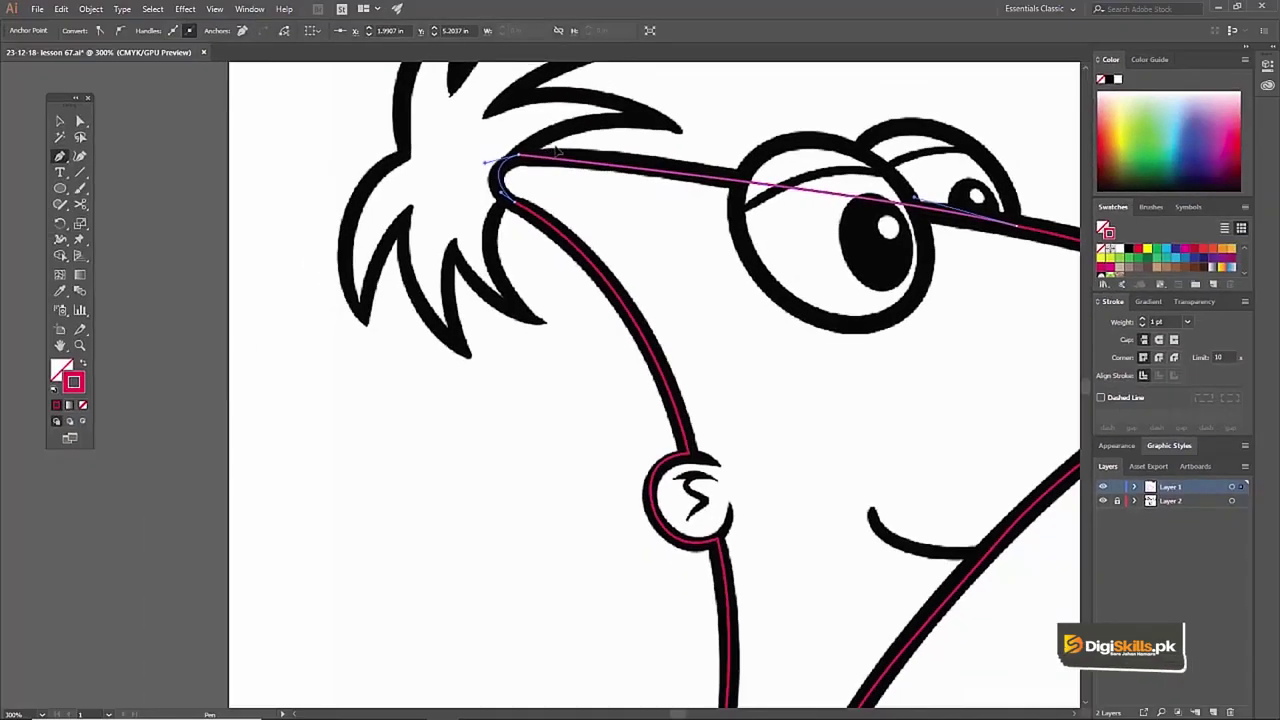
# Check the closed head trace by toggling the reference layer's visibility off and back on.
pyautogui.hotkey('ctrl', '-')
pyautogui.hotkey('ctrl', '-')
pyautogui.hotkey('ctrl', '-')
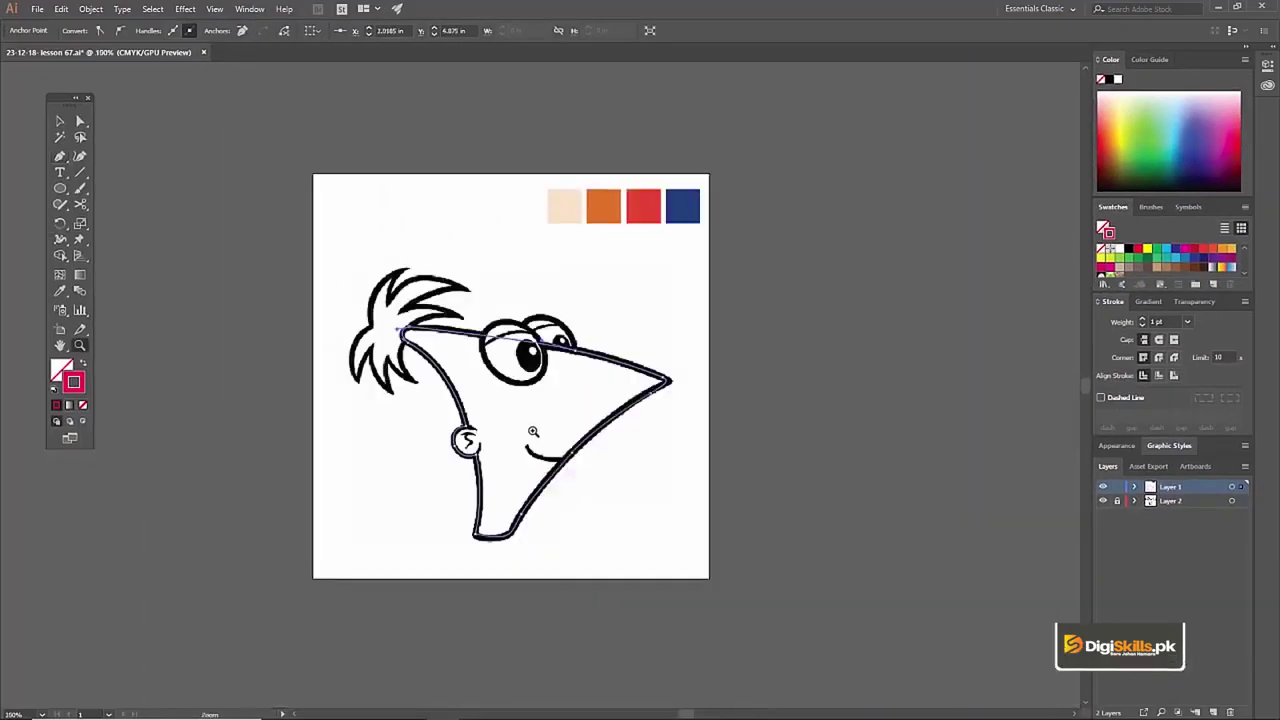
pyautogui.hotkey('ctrl', '+')
pyautogui.hotkey('ctrl', '+')
pyautogui.press('v')
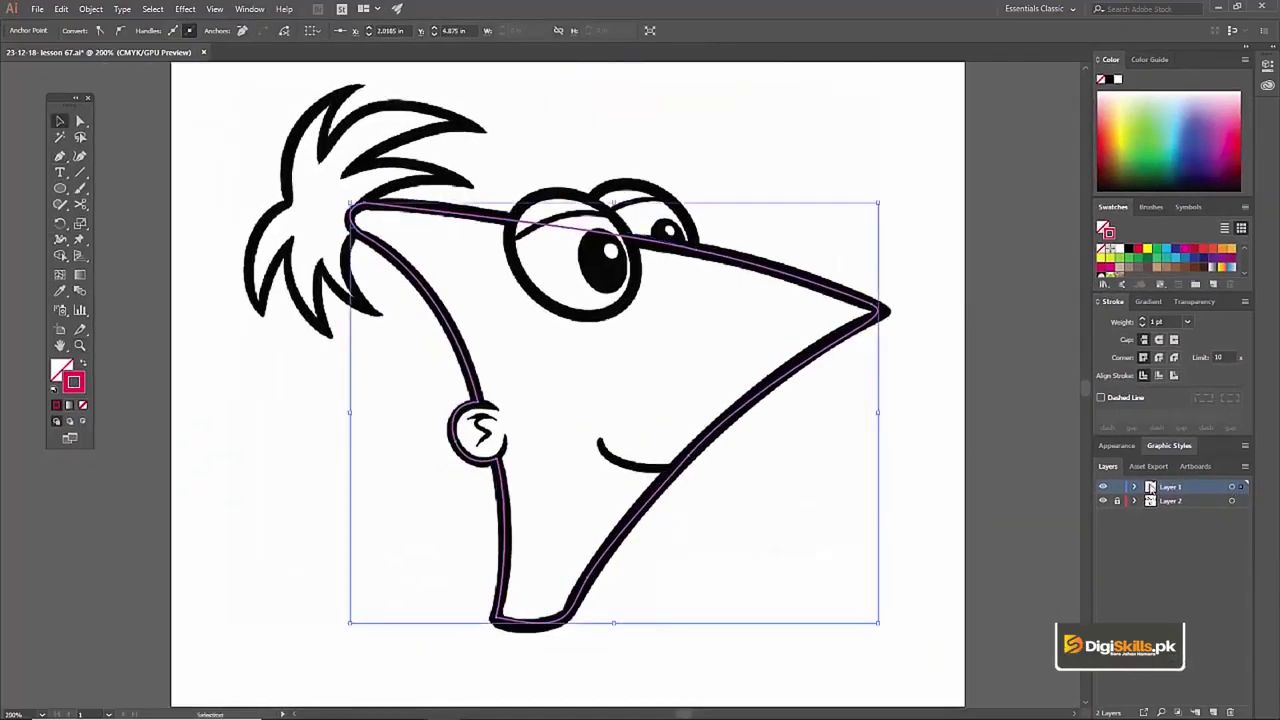
pyautogui.click(1104, 501)
pyautogui.click(1104, 501)
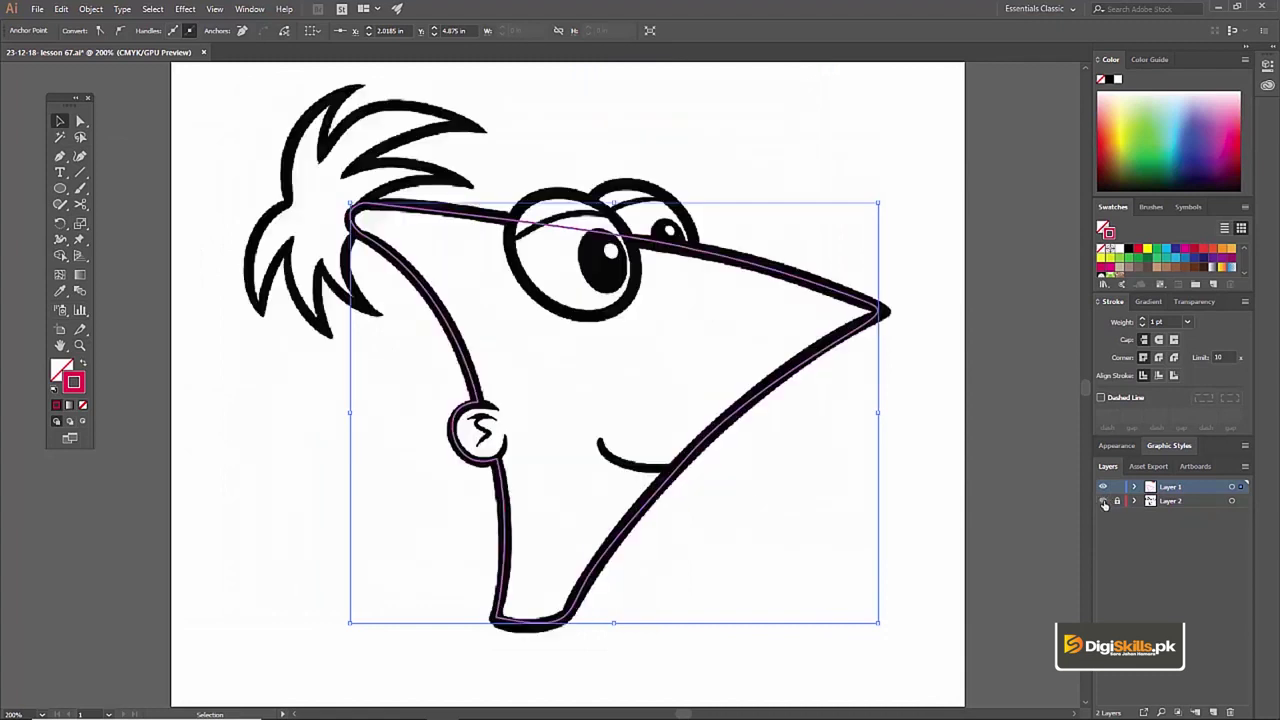
pyautogui.click(1104, 501)
# Zoom in and pan so the hair corner at the top of the head is centred.
pyautogui.press('z')
pyautogui.click(320, 218)
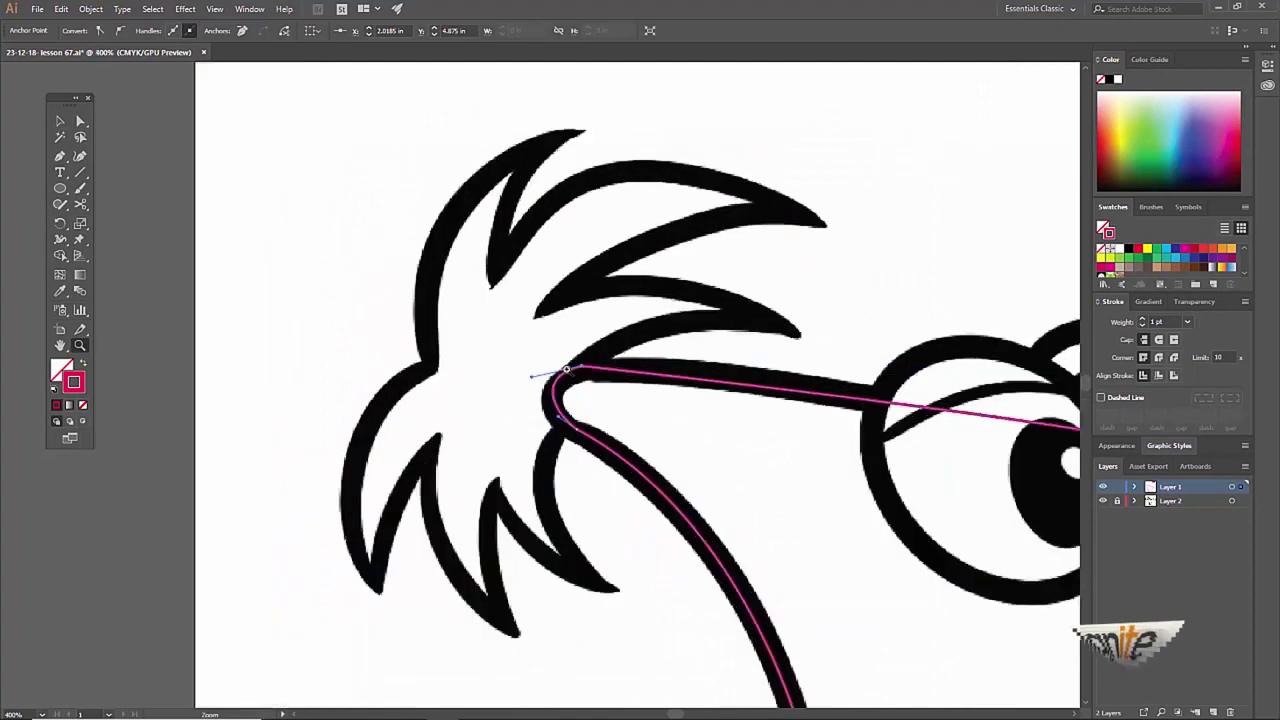
pyautogui.moveTo(580, 375); pyautogui.dragTo(489, 330)
pyautogui.press('p')
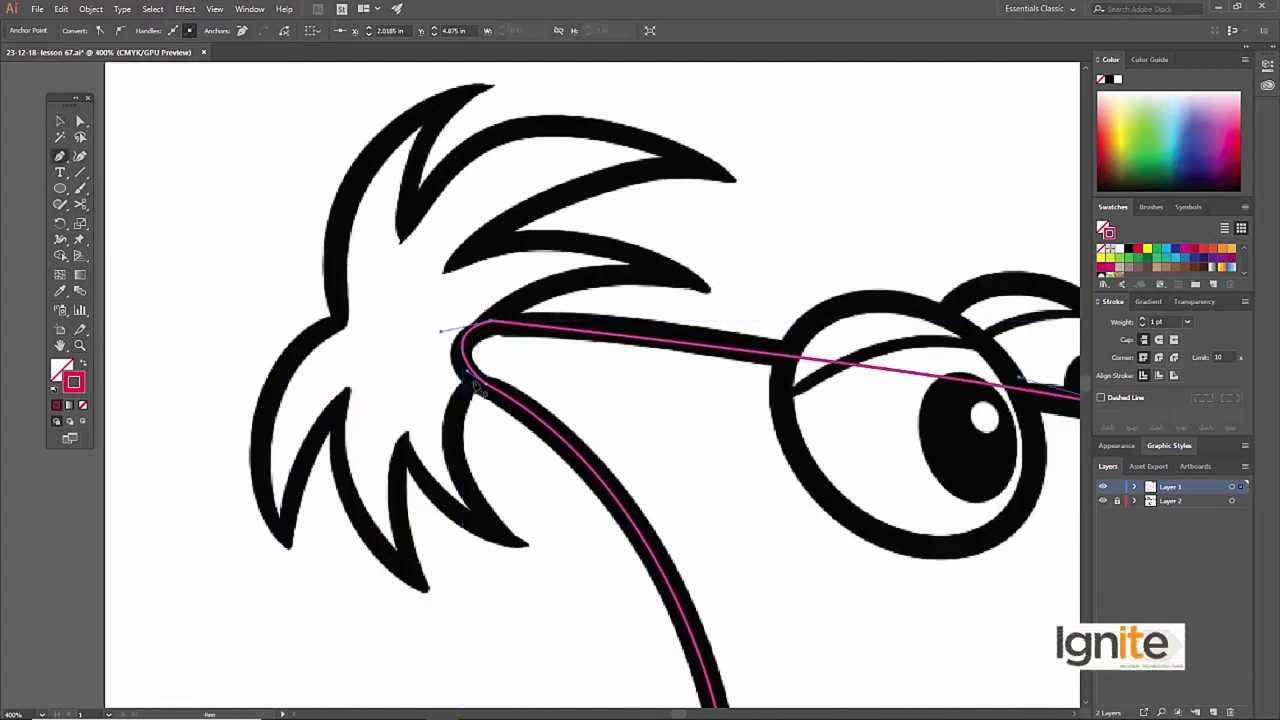
pyautogui.moveTo(643, 403); pyautogui.dragTo(577, 369)
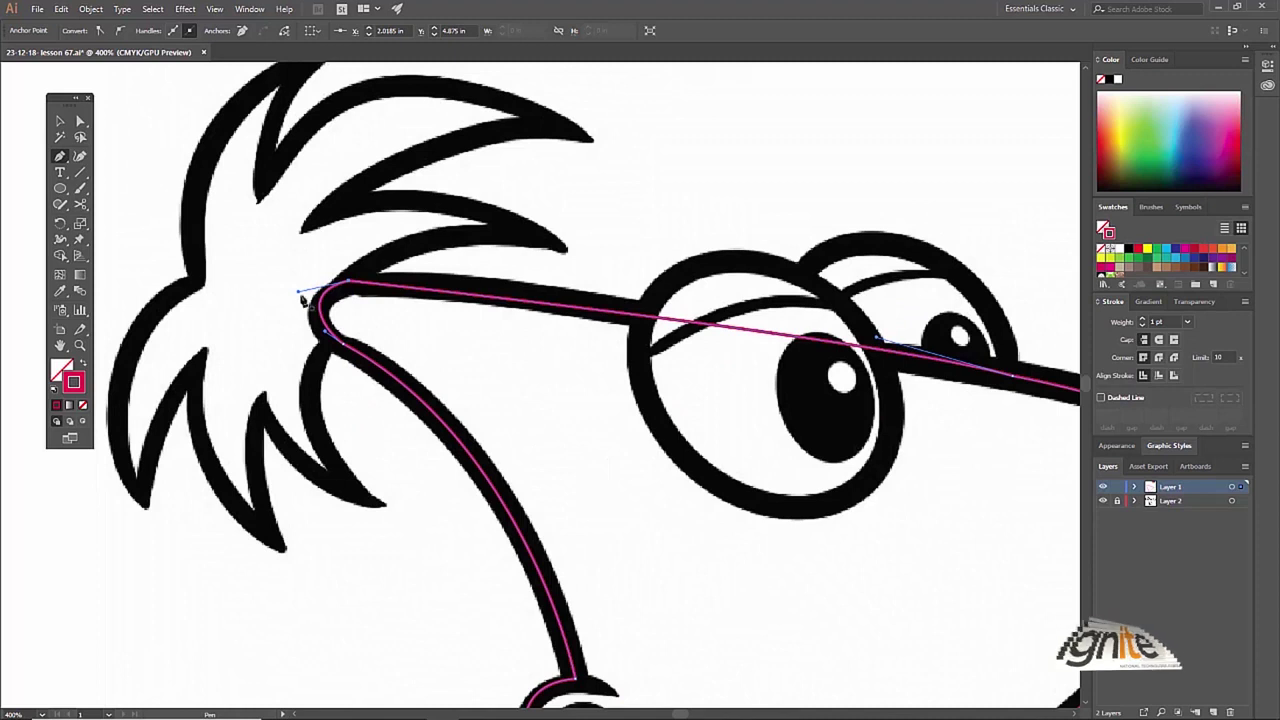
pyautogui.moveTo(327, 319); pyautogui.dragTo(351, 327)
# Start a new hair path at the corner anchor and shape its first curved segment.
pyautogui.hotkey('ctrl', '+')
pyautogui.moveTo(513, 404); pyautogui.dragTo(426, 387)
pyautogui.press('p')
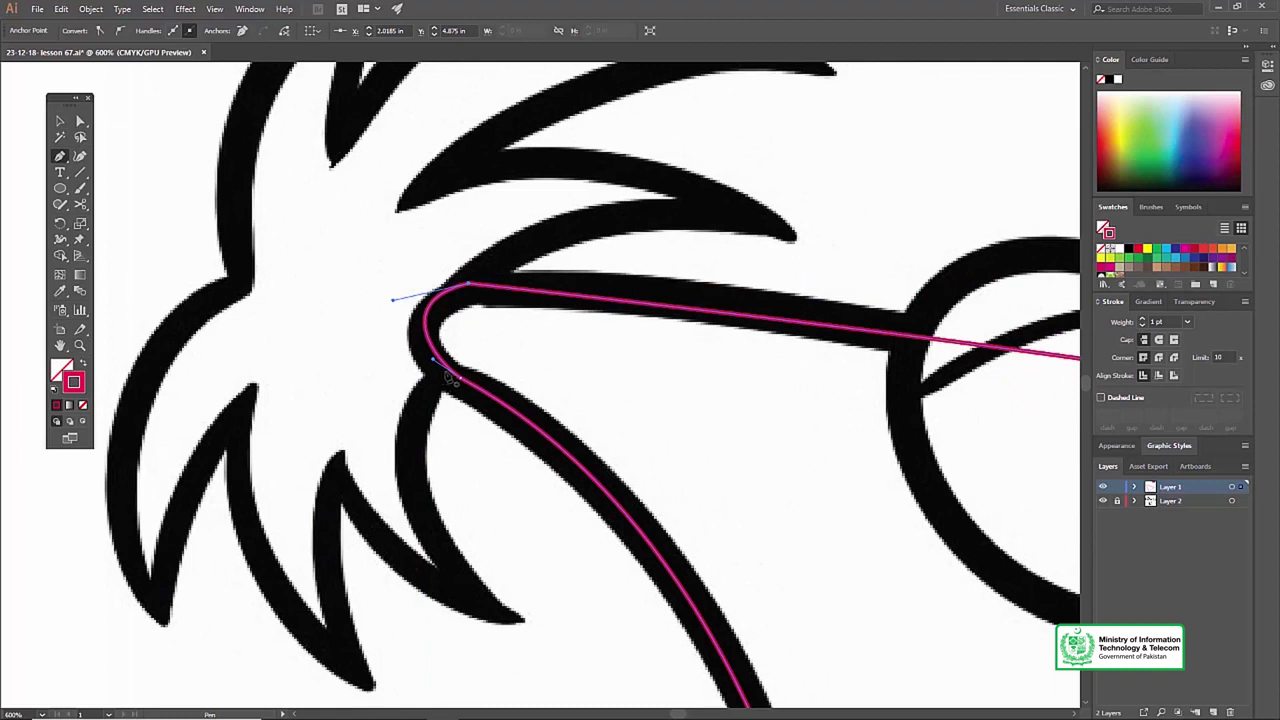
pyautogui.moveTo(445, 378); pyautogui.dragTo(466, 282)
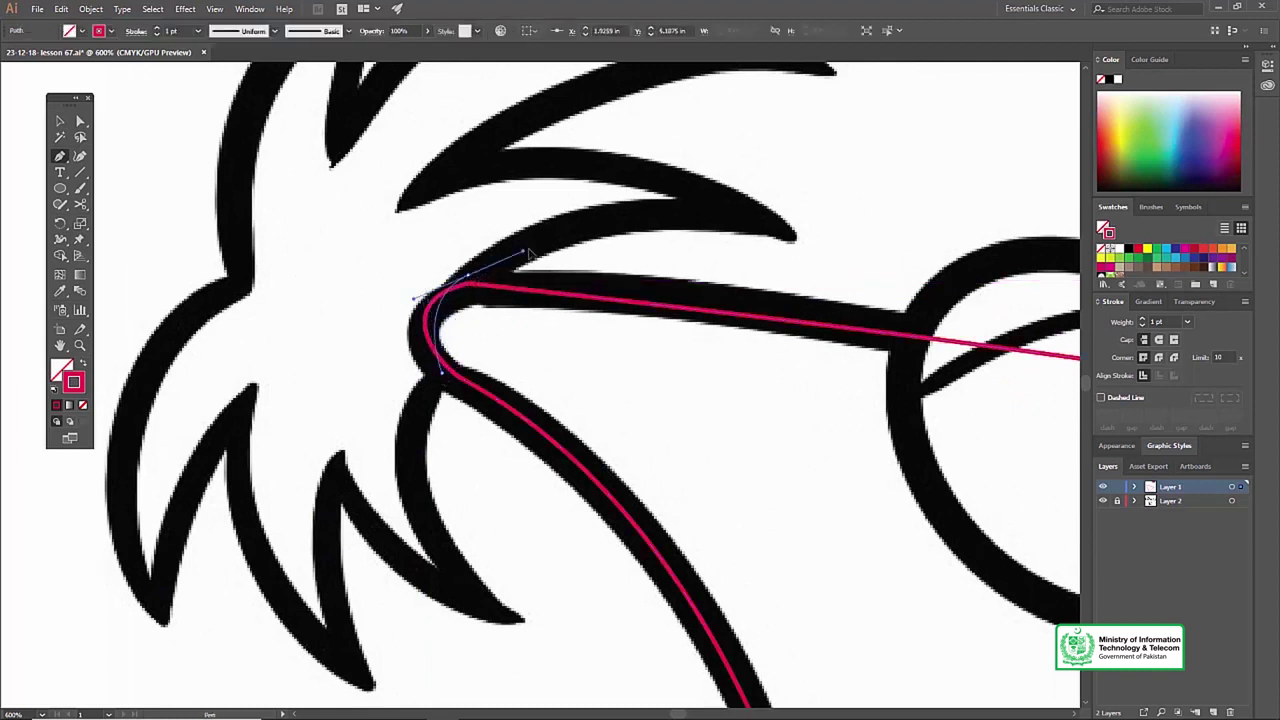
pyautogui.moveTo(553, 237); pyautogui.dragTo(507, 252)
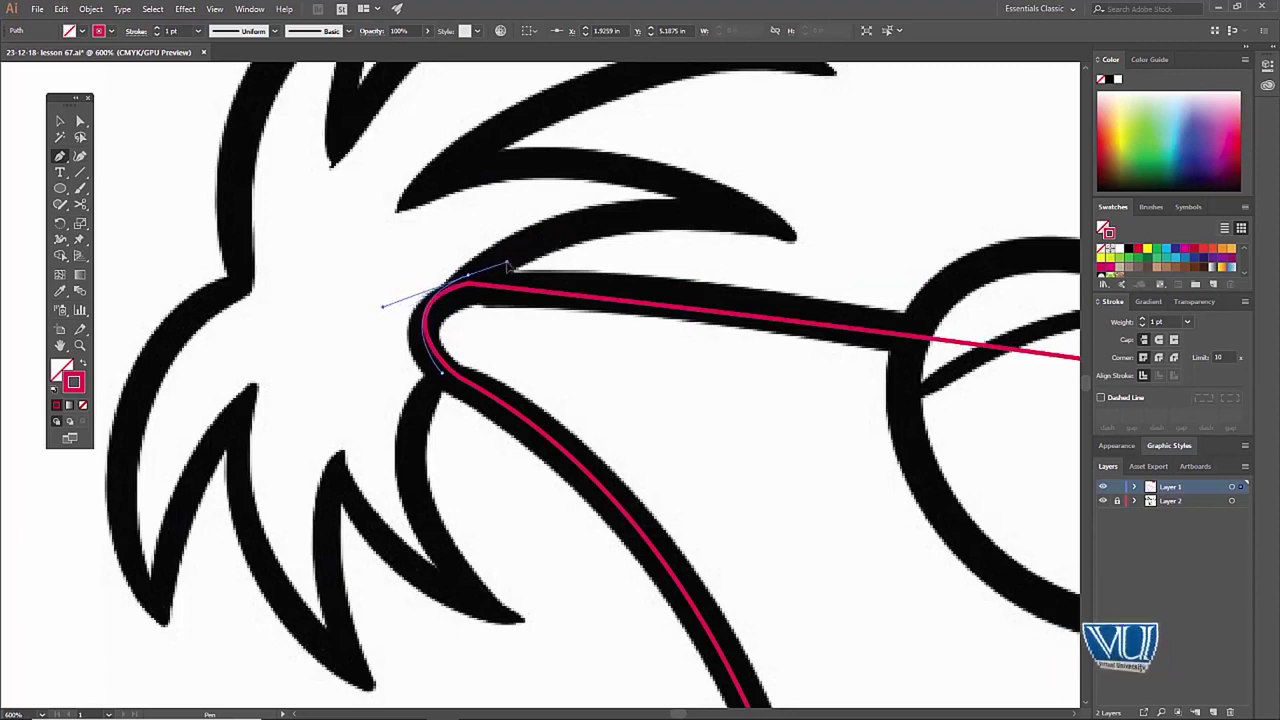
pyautogui.moveTo(507, 266); pyautogui.dragTo(512, 262)
pyautogui.moveTo(756, 247)
pyautogui.mouseDown()
pyautogui.moveTo(791, 247)
pyautogui.moveTo(928, 300)
pyautogui.mouseUp()
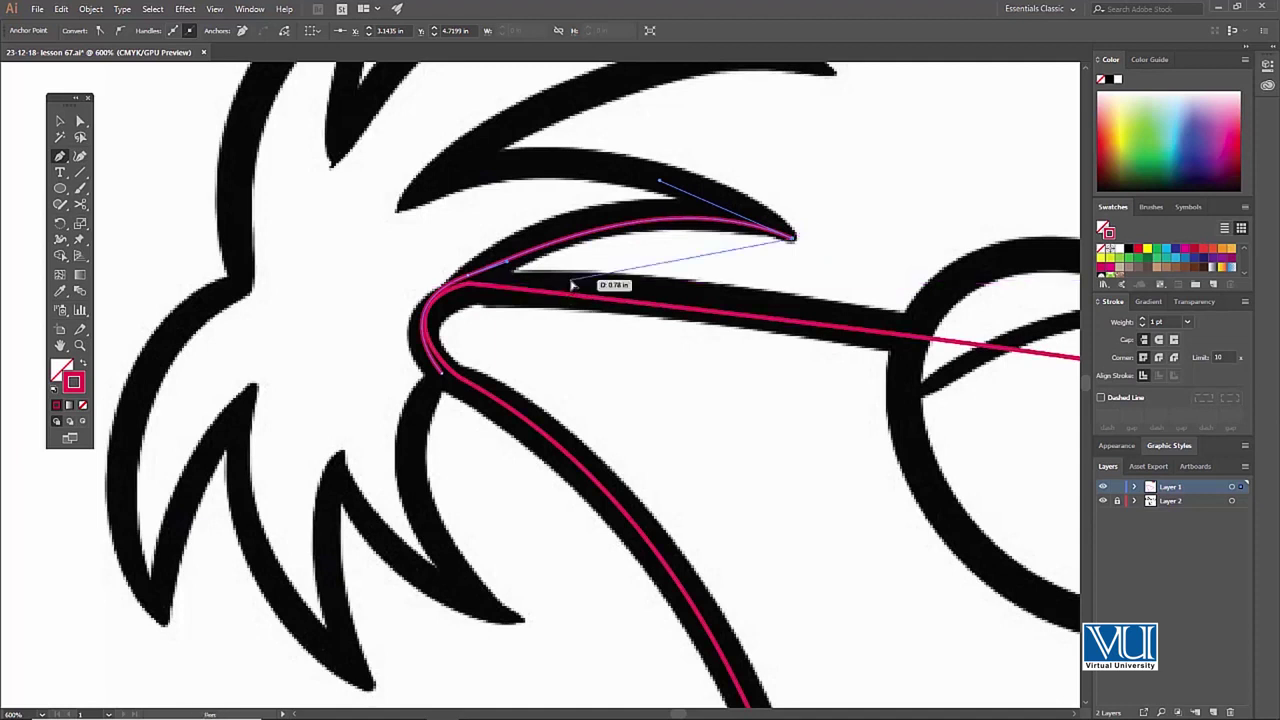
# Check the head outline and upper hair curve in Outline view, then return to Preview.
pyautogui.hotkey('ctrl', 'y')
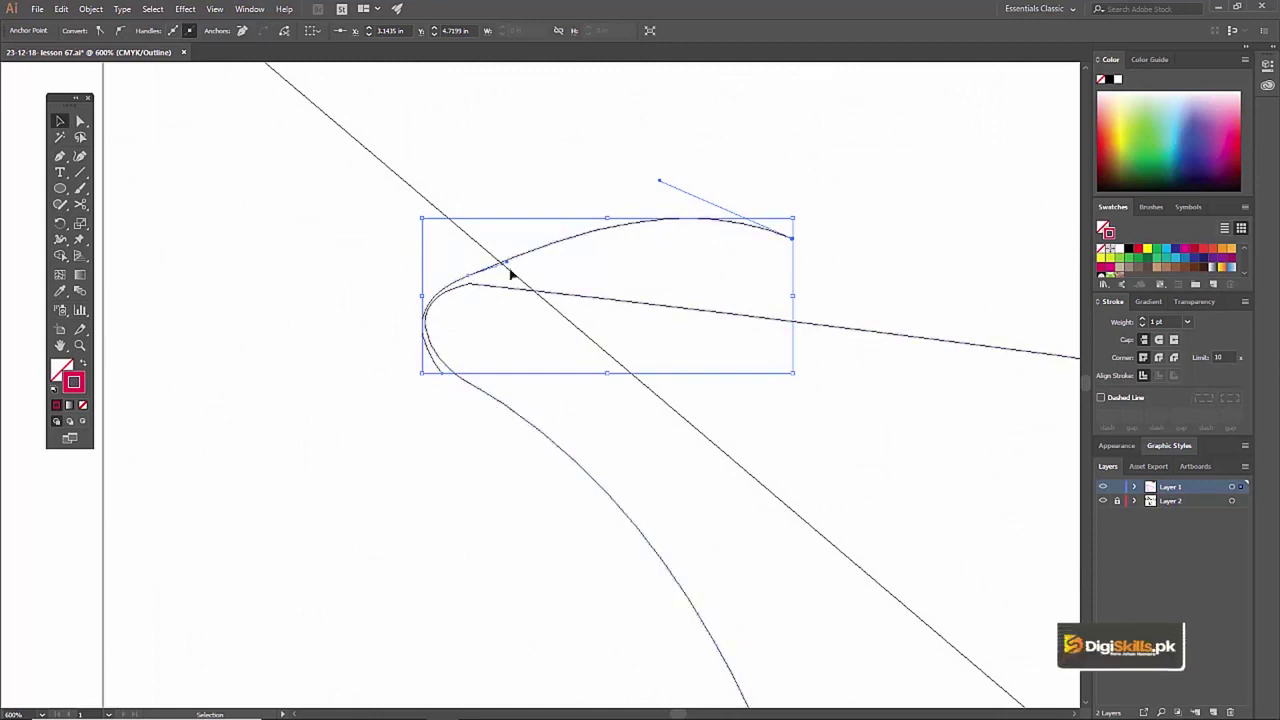
pyautogui.hotkey('ctrl', 'y')
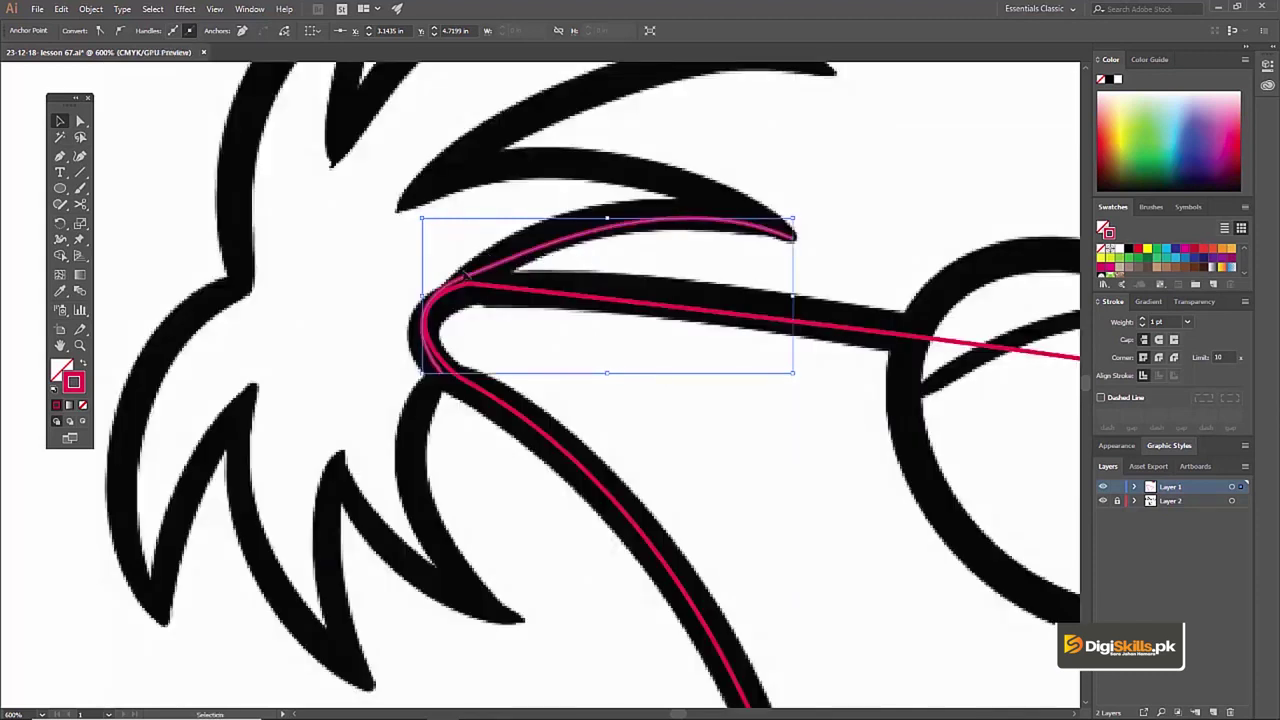
pyautogui.hotkey('ctrl', 'y')
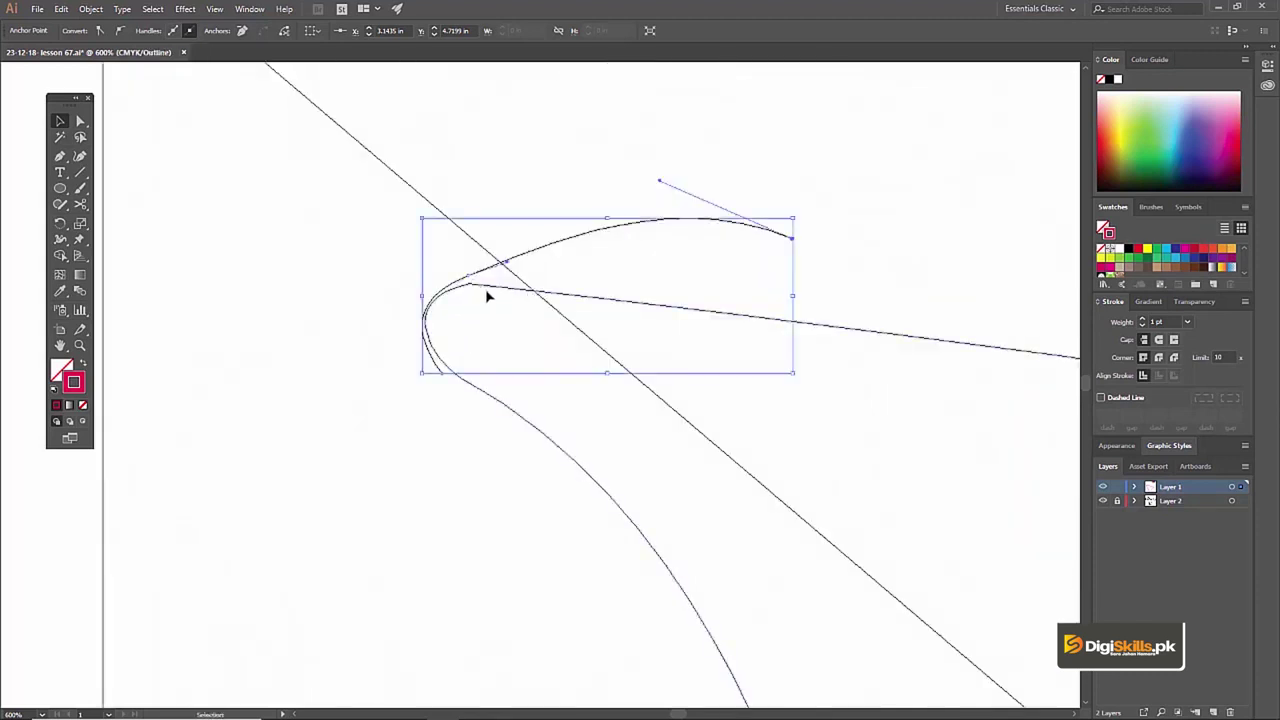
pyautogui.click(487, 287)
pyautogui.click(508, 261)
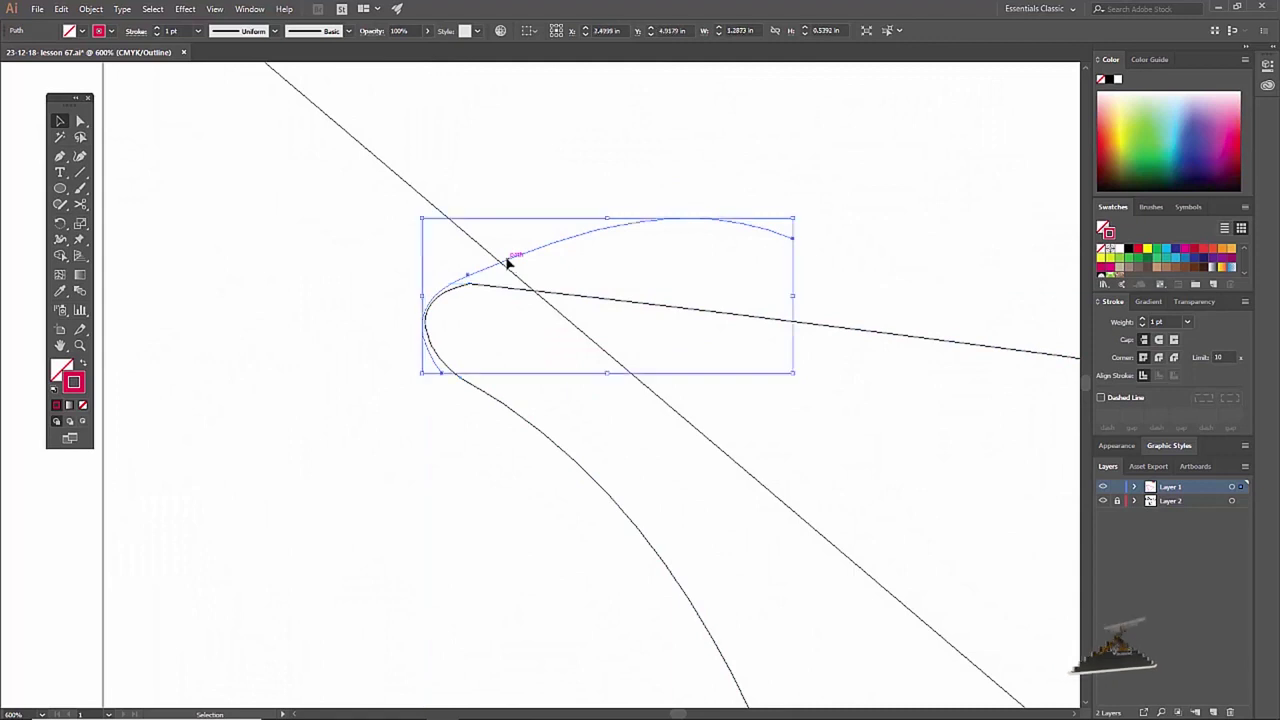
pyautogui.hotkey('ctrl', 'y')
# Continue the hair path to the first spike's base and its upper tip, making the tip sharp.
pyautogui.moveTo(624, 198); pyautogui.dragTo(600, 322)
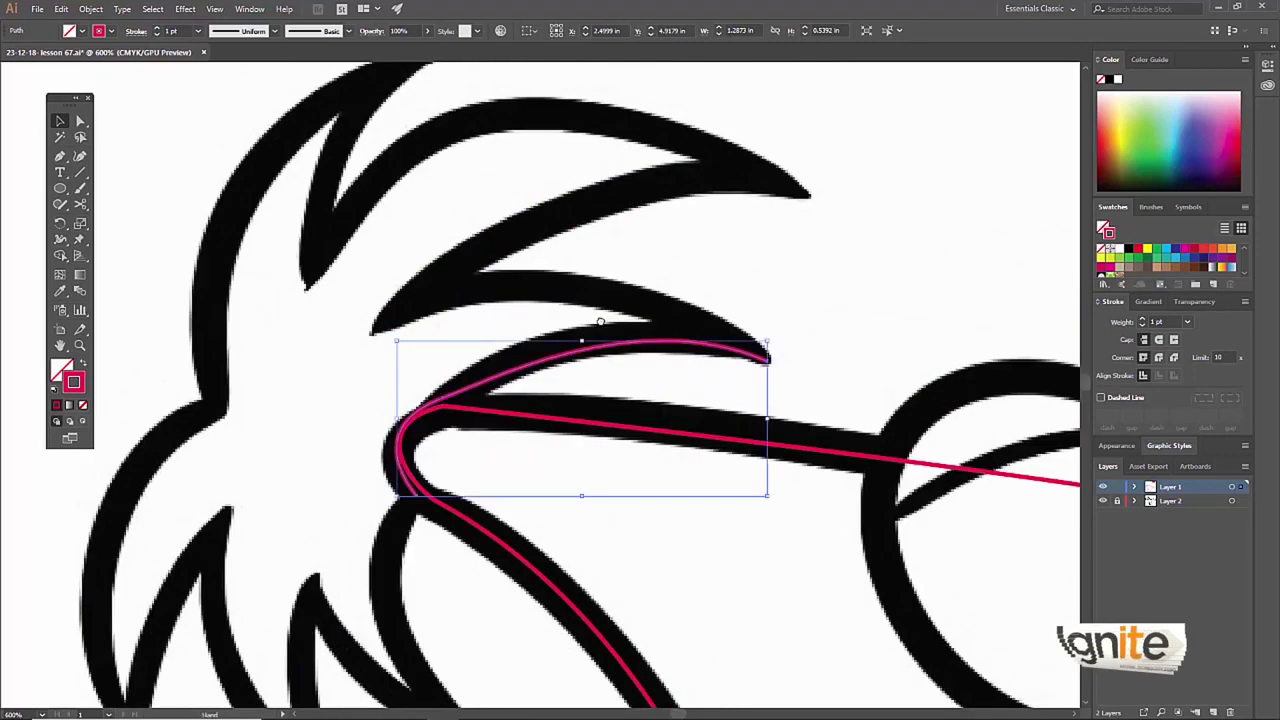
pyautogui.press('p')
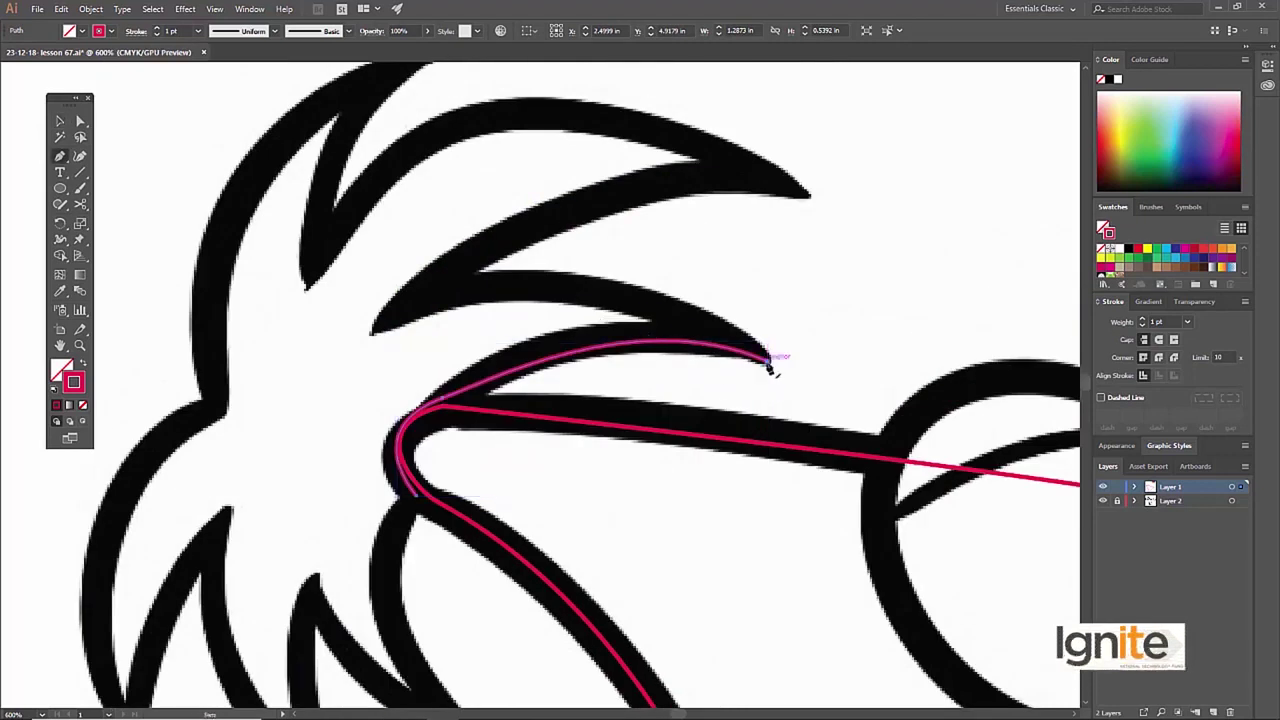
pyautogui.click(768, 359)
pyautogui.moveTo(372, 330); pyautogui.dragTo(168, 428)
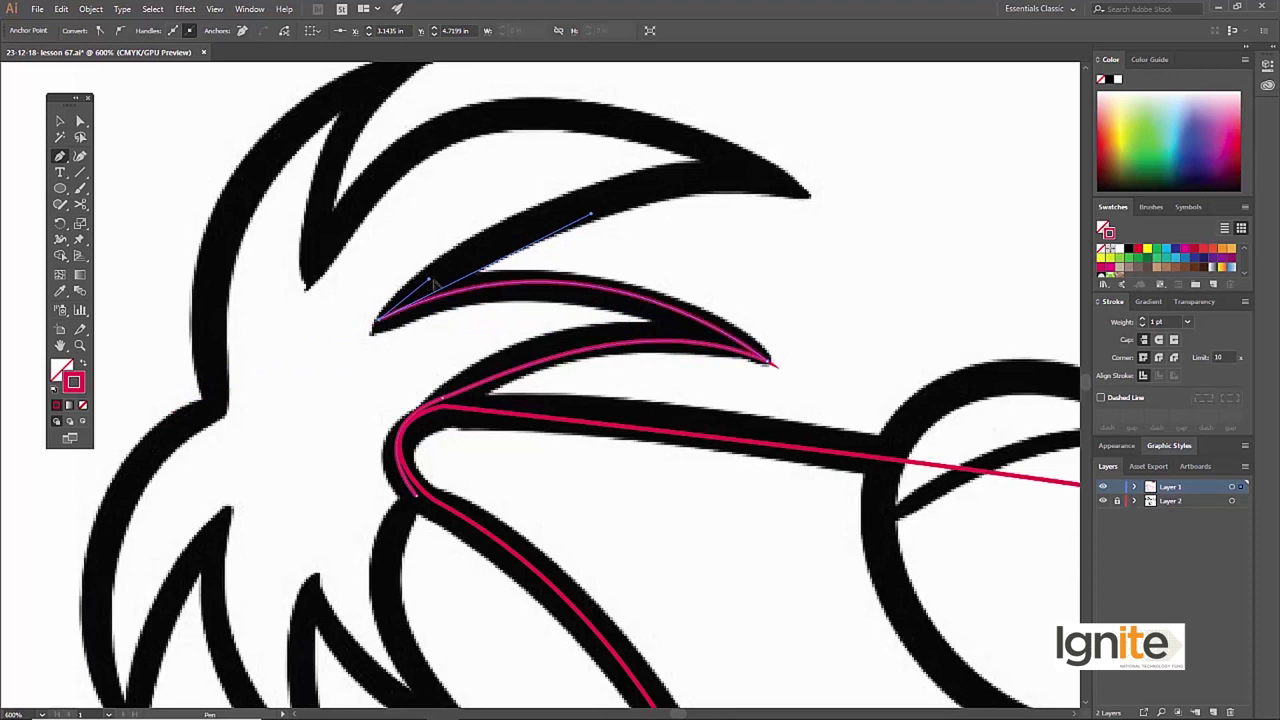
pyautogui.scroll(1, 634, 200)
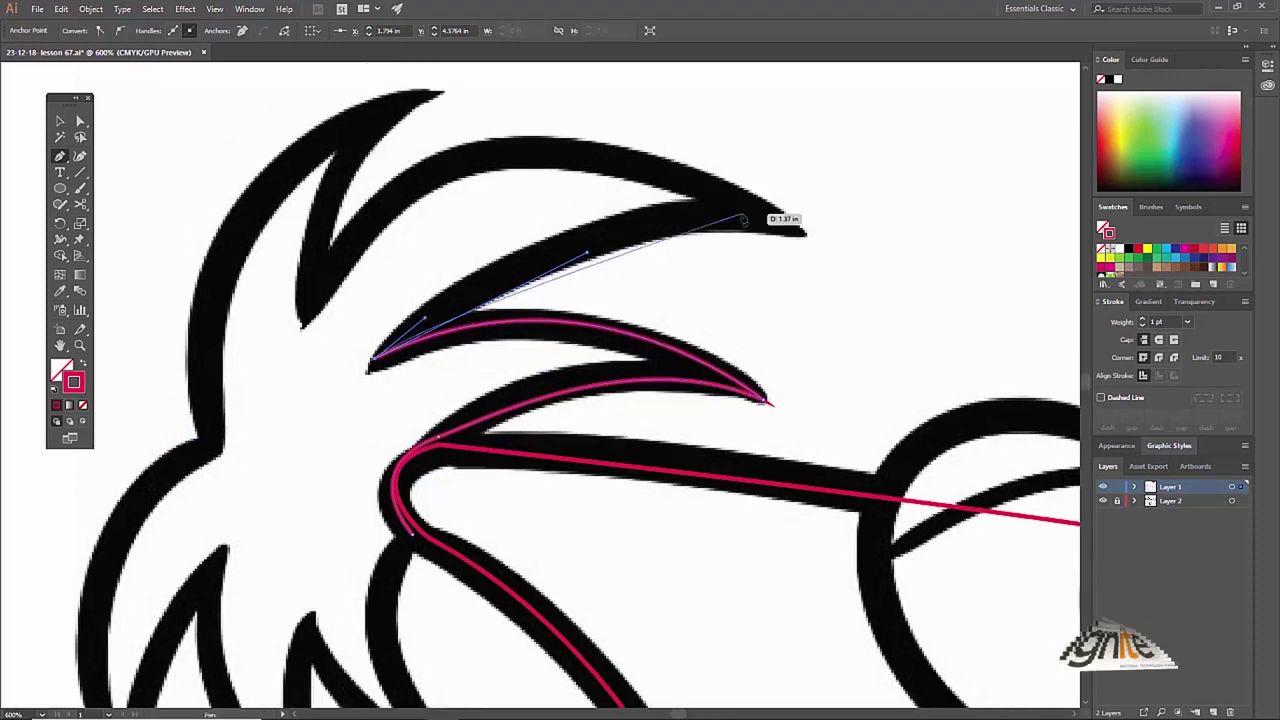
pyautogui.moveTo(797, 231); pyautogui.dragTo(938, 280)
pyautogui.keyDown('alt'); pyautogui.click(797, 231); pyautogui.keyUp('alt')
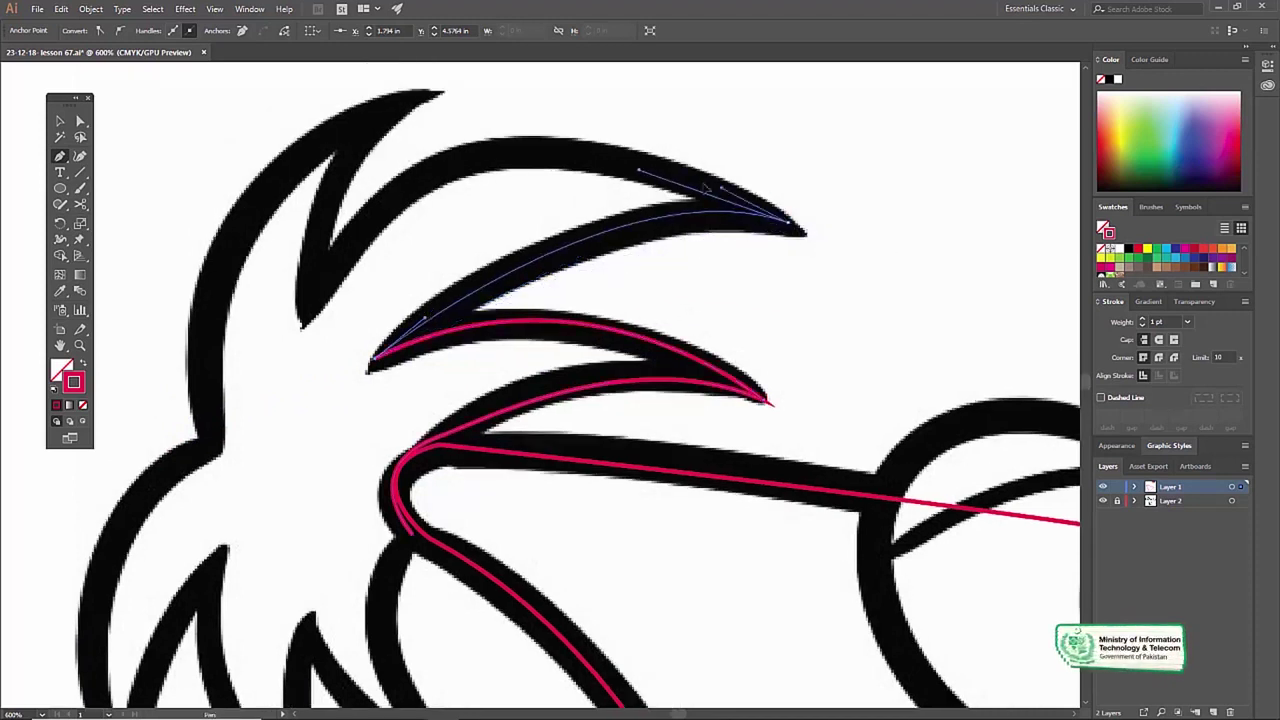
# Trace the next spike: sharp base corner, sharp top tip, and curve down its outer edge.
pyautogui.moveTo(348, 204); pyautogui.dragTo(480, 191)
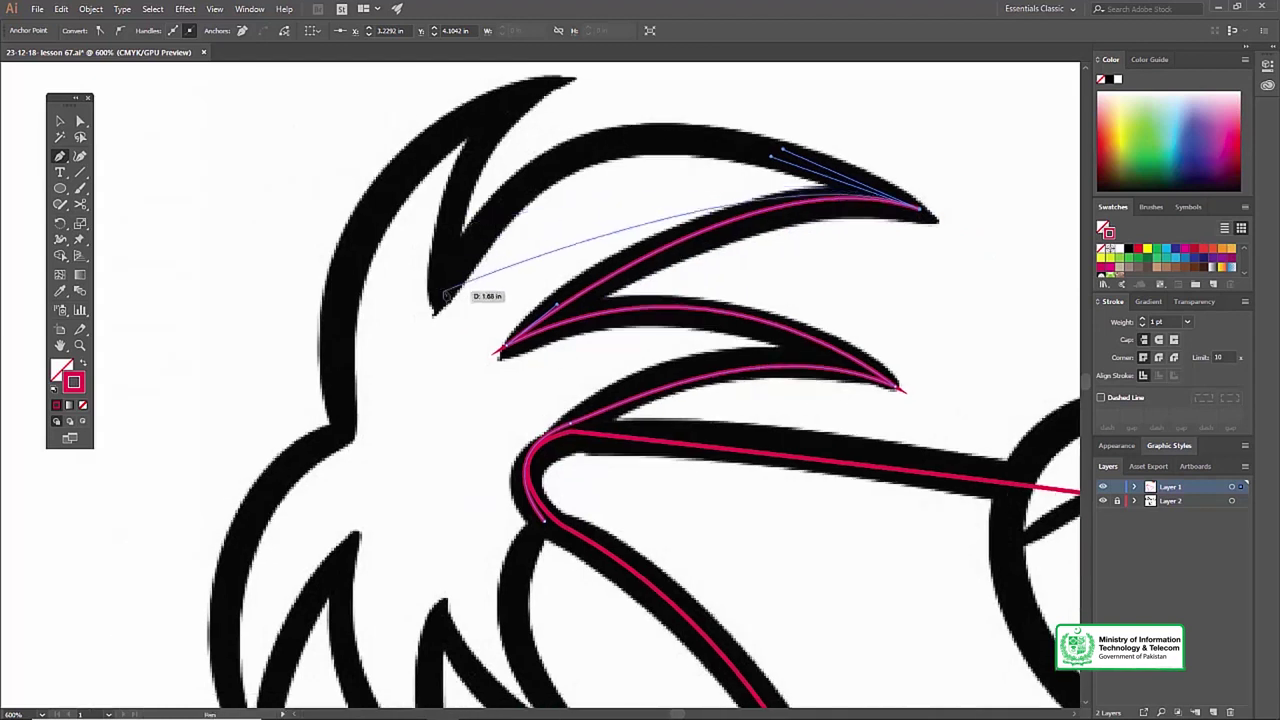
pyautogui.moveTo(445, 286)
pyautogui.mouseDown()
pyautogui.moveTo(391, 374)
pyautogui.moveTo(300, 476)
pyautogui.moveTo(324, 521)
pyautogui.mouseUp()
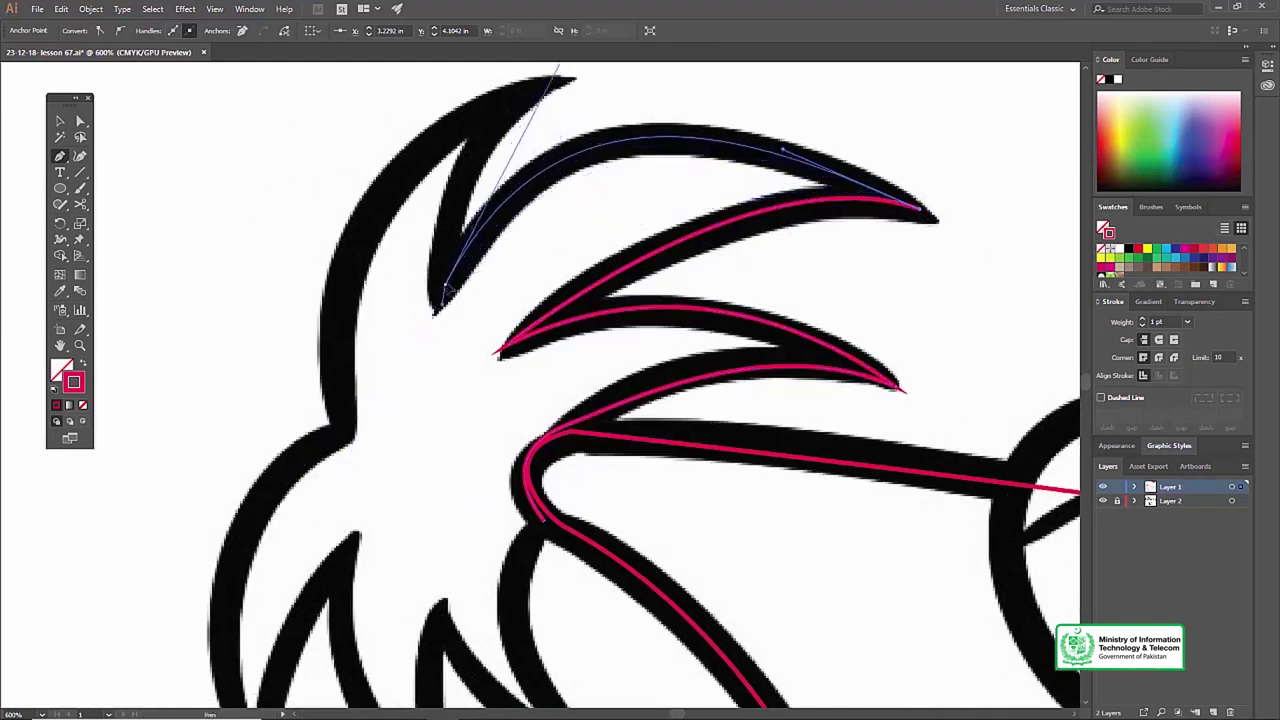
pyautogui.click(447, 284)
pyautogui.scroll(1, 485, 190)
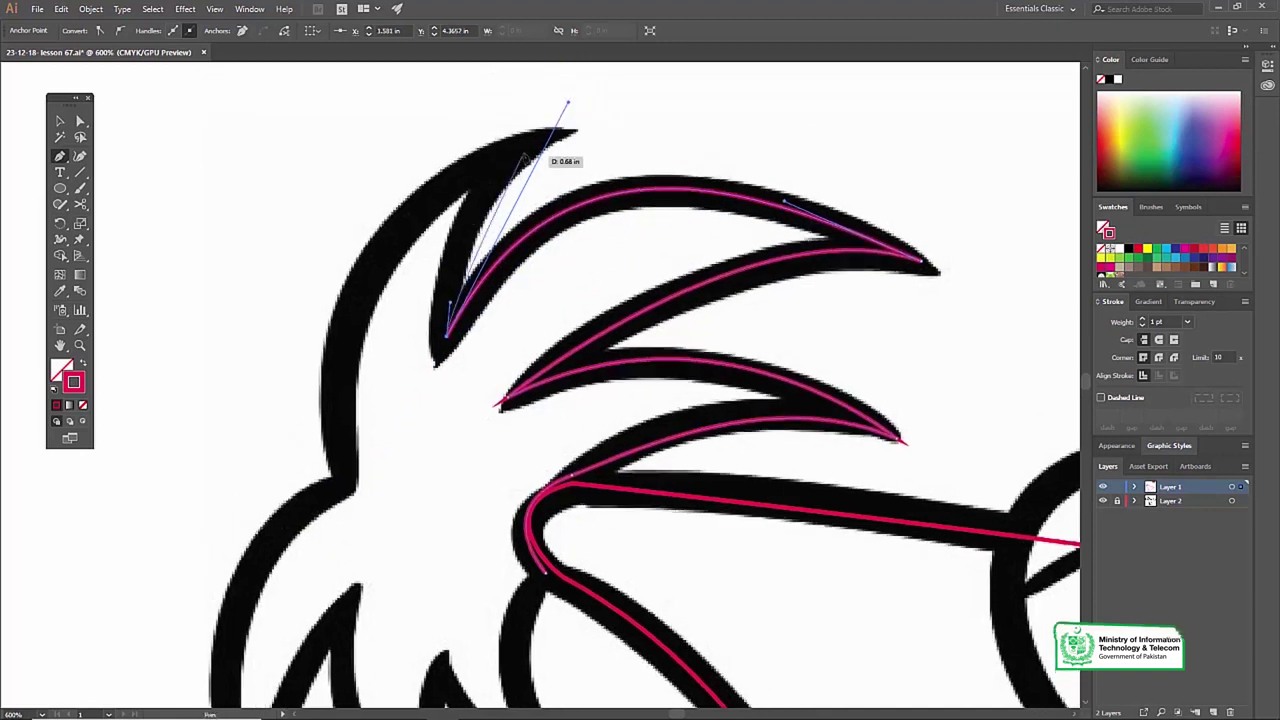
pyautogui.moveTo(567, 104); pyautogui.dragTo(560, 126)
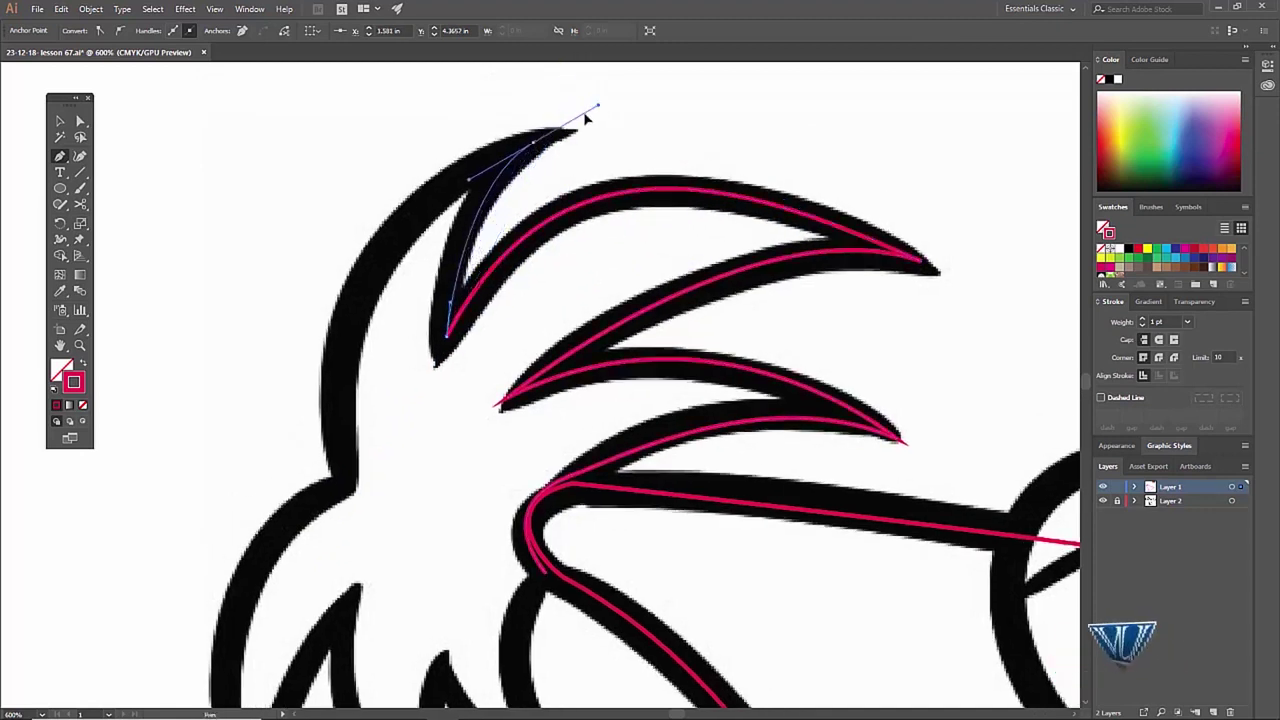
pyautogui.click(535, 140)
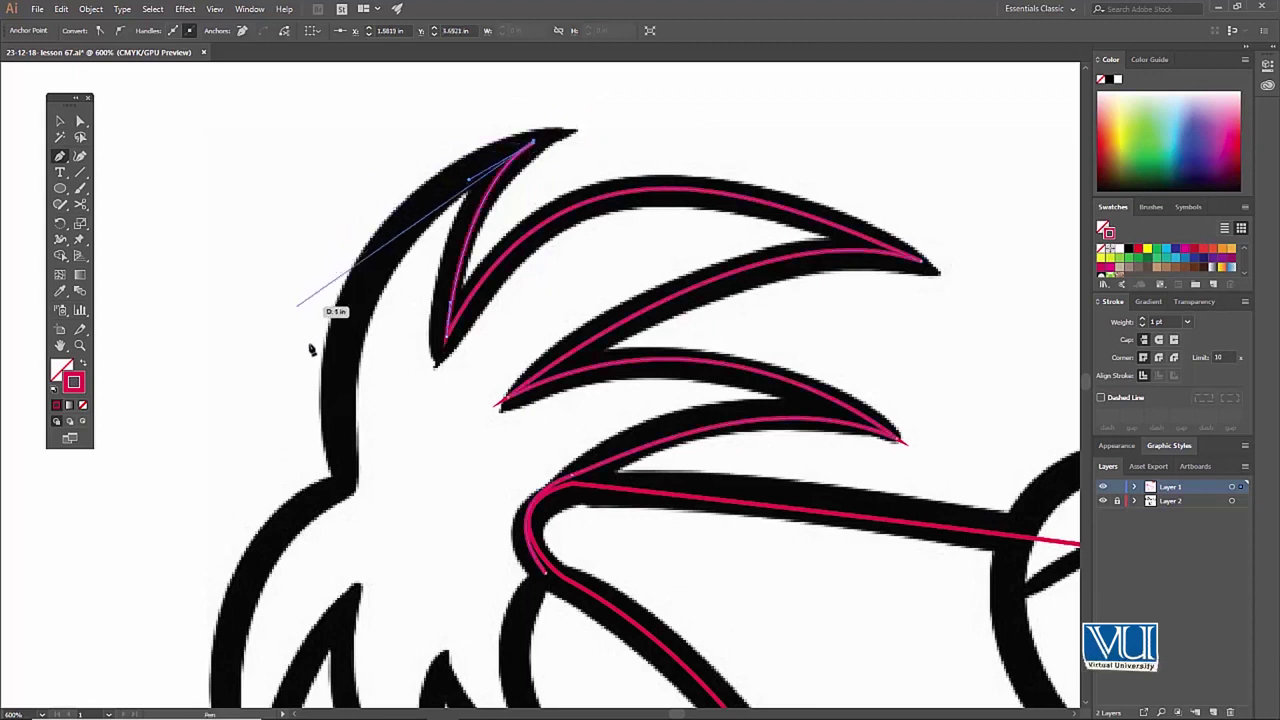
pyautogui.scroll(-1, 357, 430)
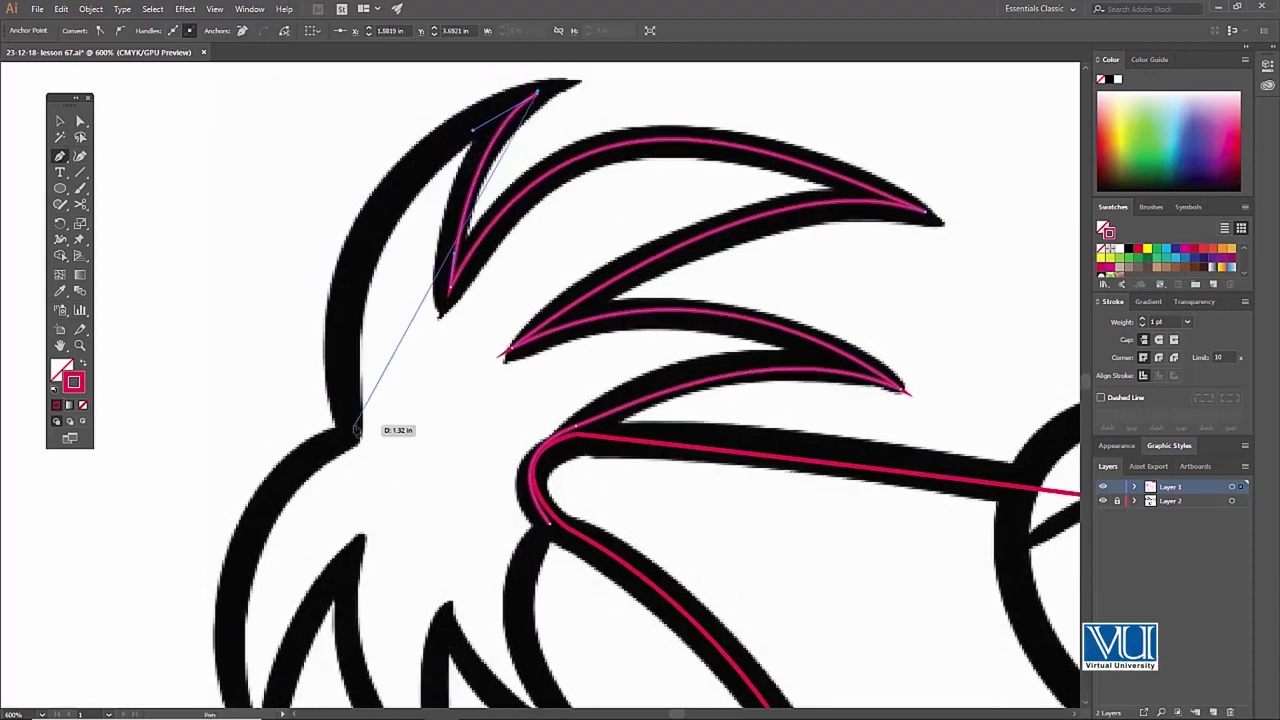
pyautogui.moveTo(350, 425)
pyautogui.mouseDown()
pyautogui.moveTo(381, 708)
pyautogui.moveTo(372, 520)
pyautogui.mouseUp()
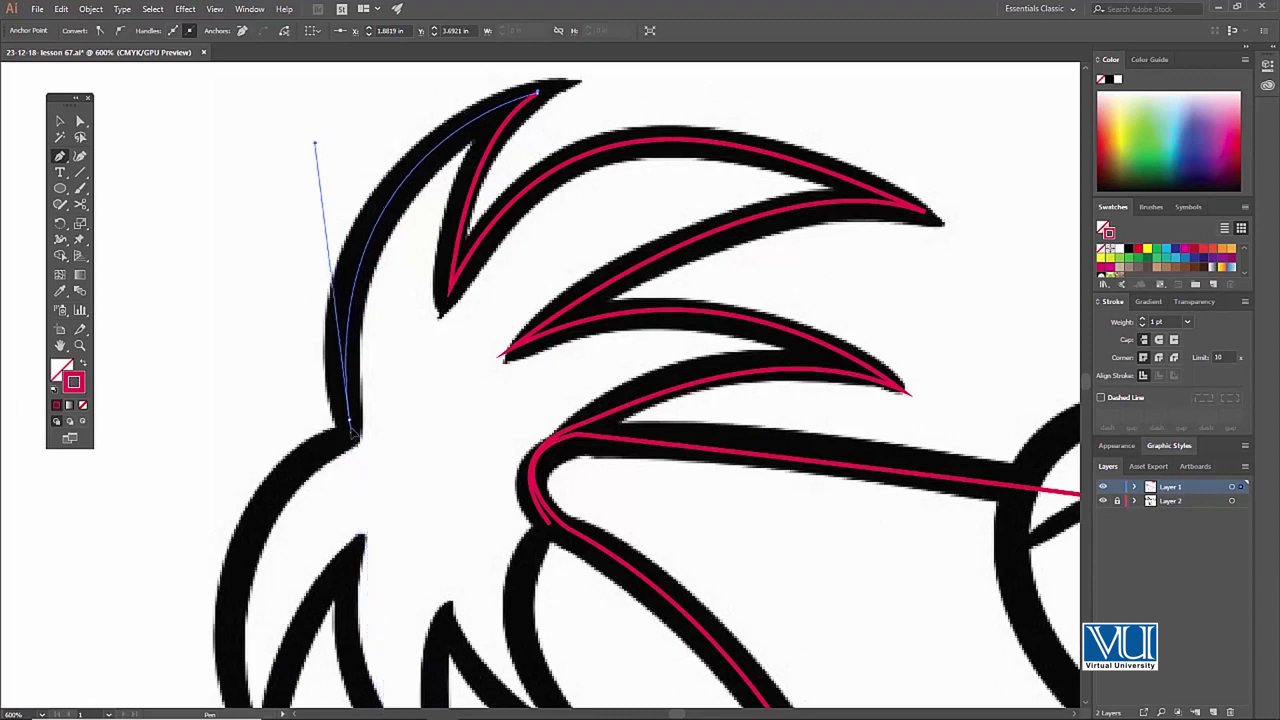
pyautogui.scroll(-3, 400, 420)
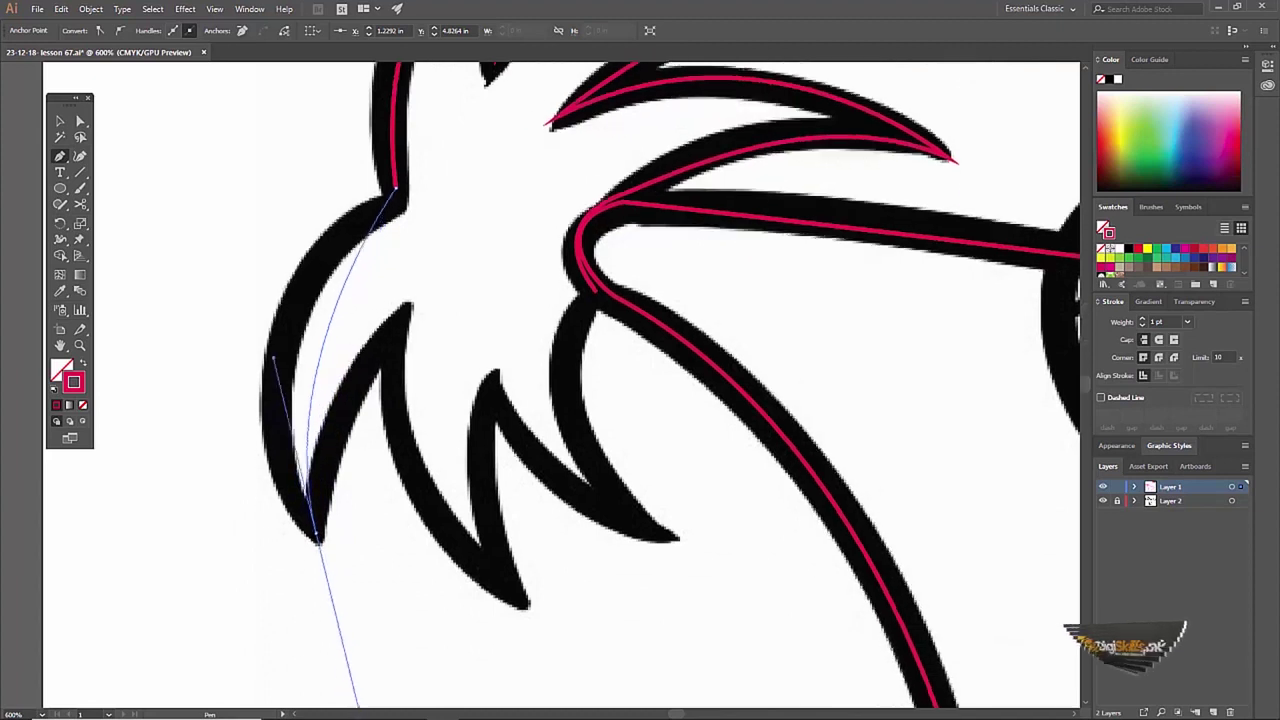
# Trace the next hair spike with curved anchors at its base and tip.
pyautogui.moveTo(320, 615)
pyautogui.mouseDown()
pyautogui.moveTo(415, 567)
pyautogui.moveTo(432, 597)
pyautogui.mouseUp()
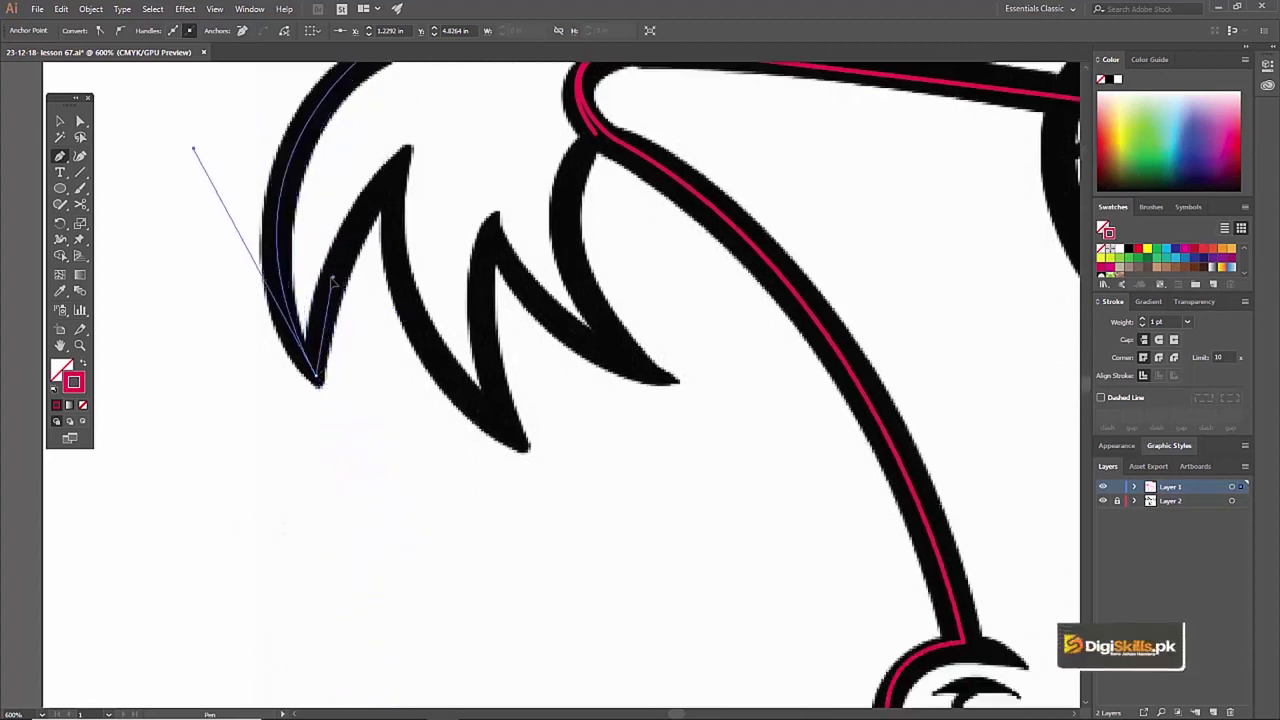
pyautogui.scroll(2, 336, 290)
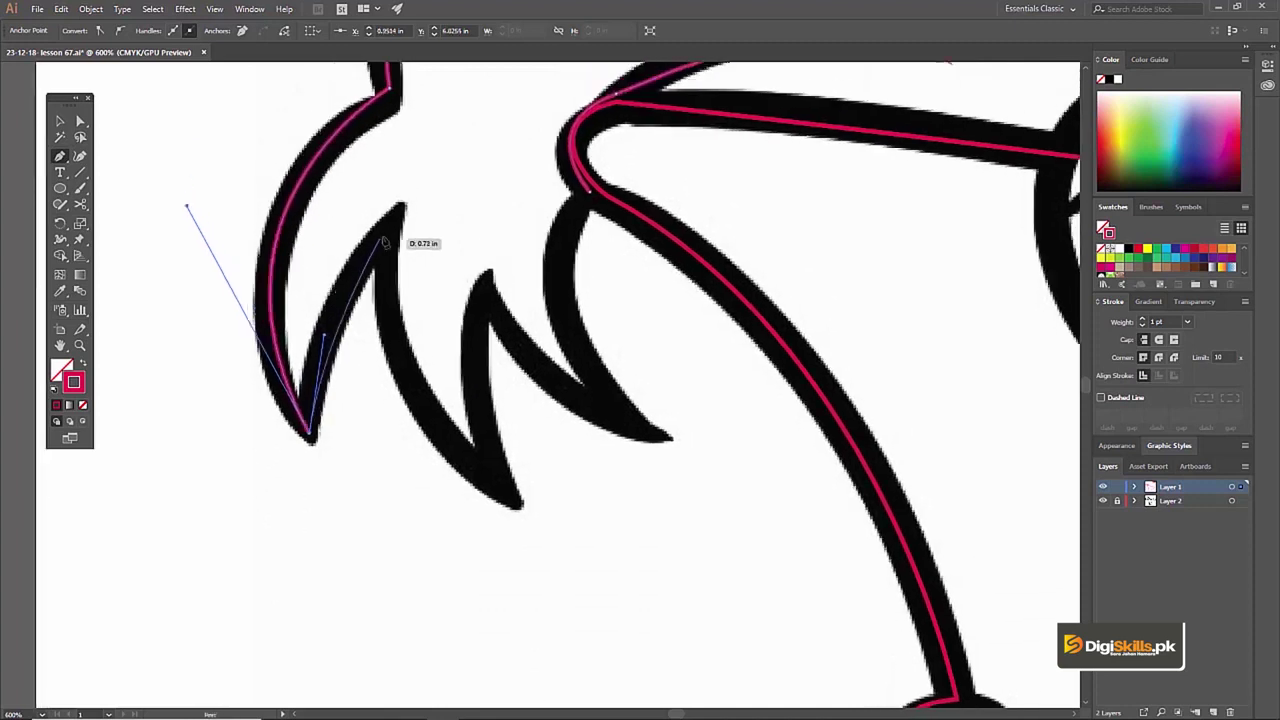
pyautogui.moveTo(393, 228); pyautogui.dragTo(403, 205)
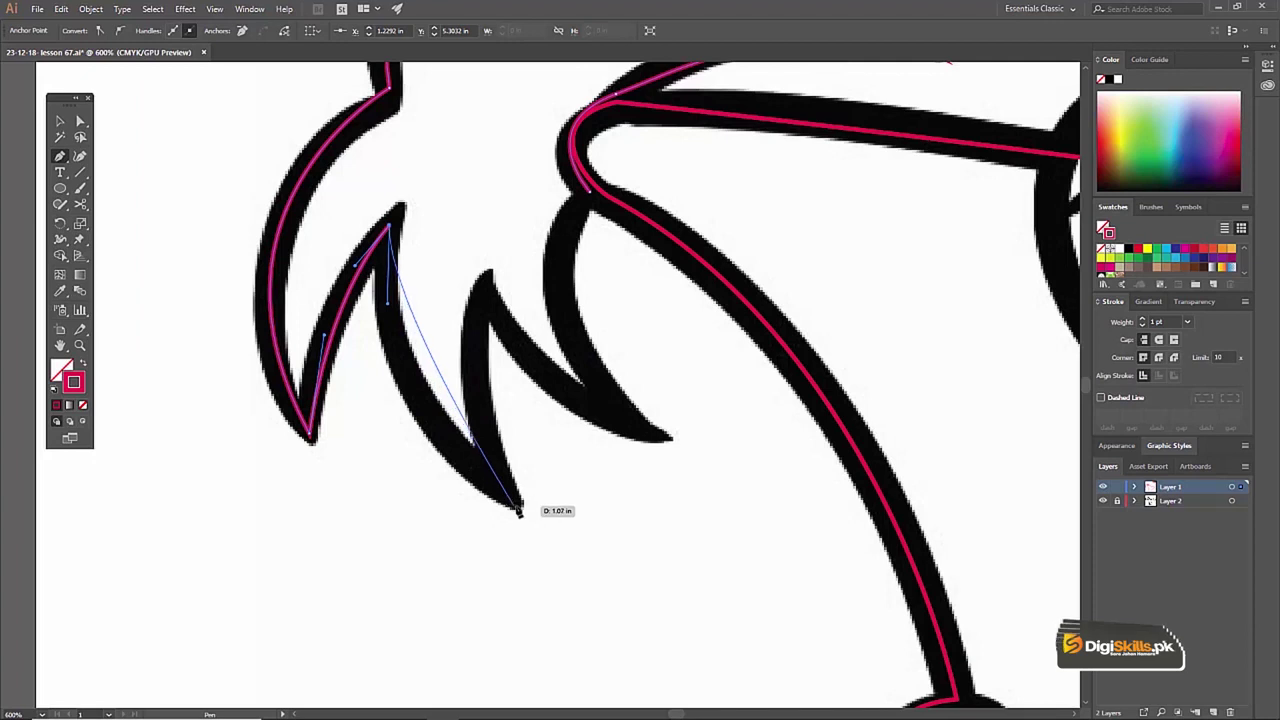
pyautogui.click(520, 505)
pyautogui.moveTo(520, 505); pyautogui.dragTo(492, 456)
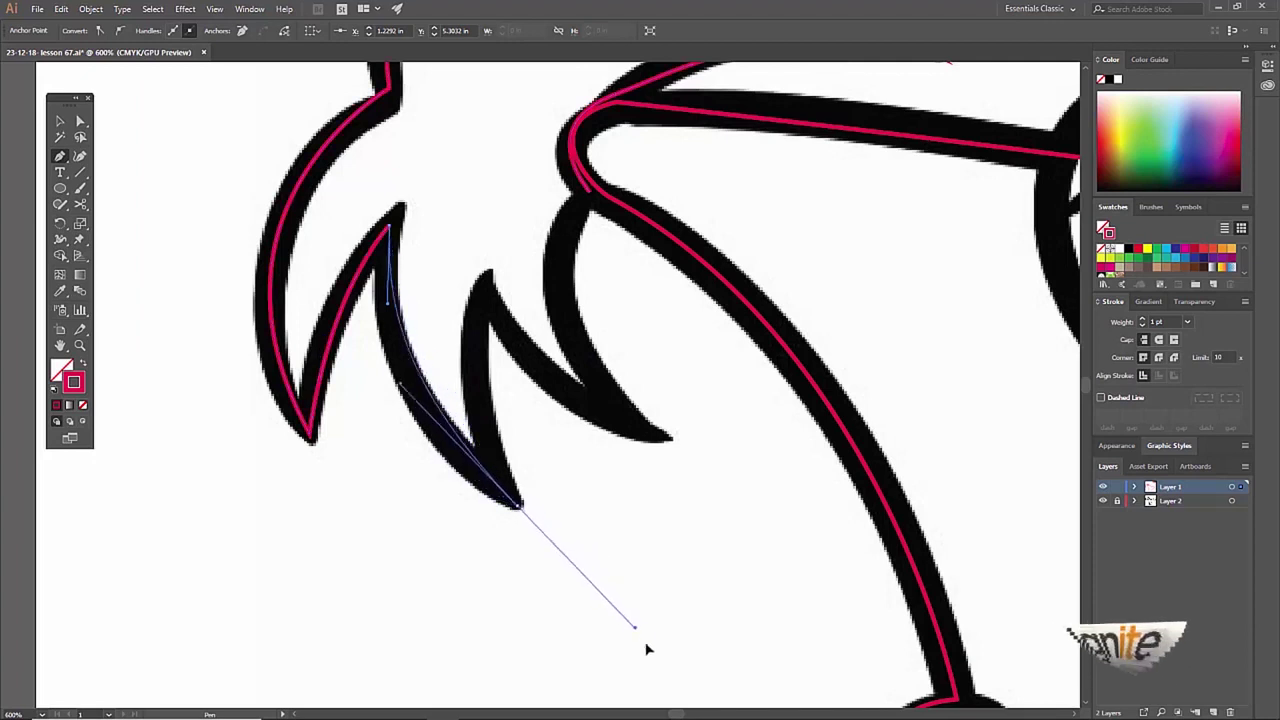
pyautogui.moveTo(492, 456); pyautogui.dragTo(490, 458)
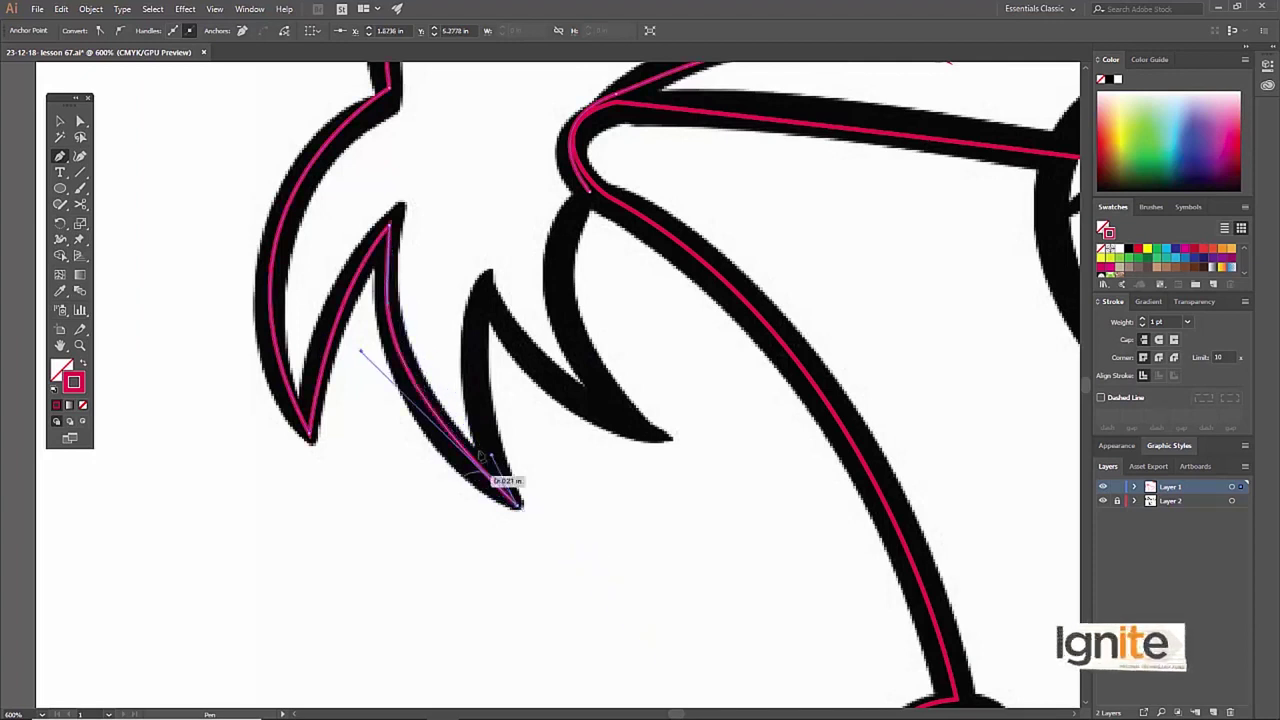
# Trace the last lower spikes and close the hair outline at its first anchor.
pyautogui.scroll(2, 488, 460)
pyautogui.moveTo(493, 345); pyautogui.dragTo(524, 260)
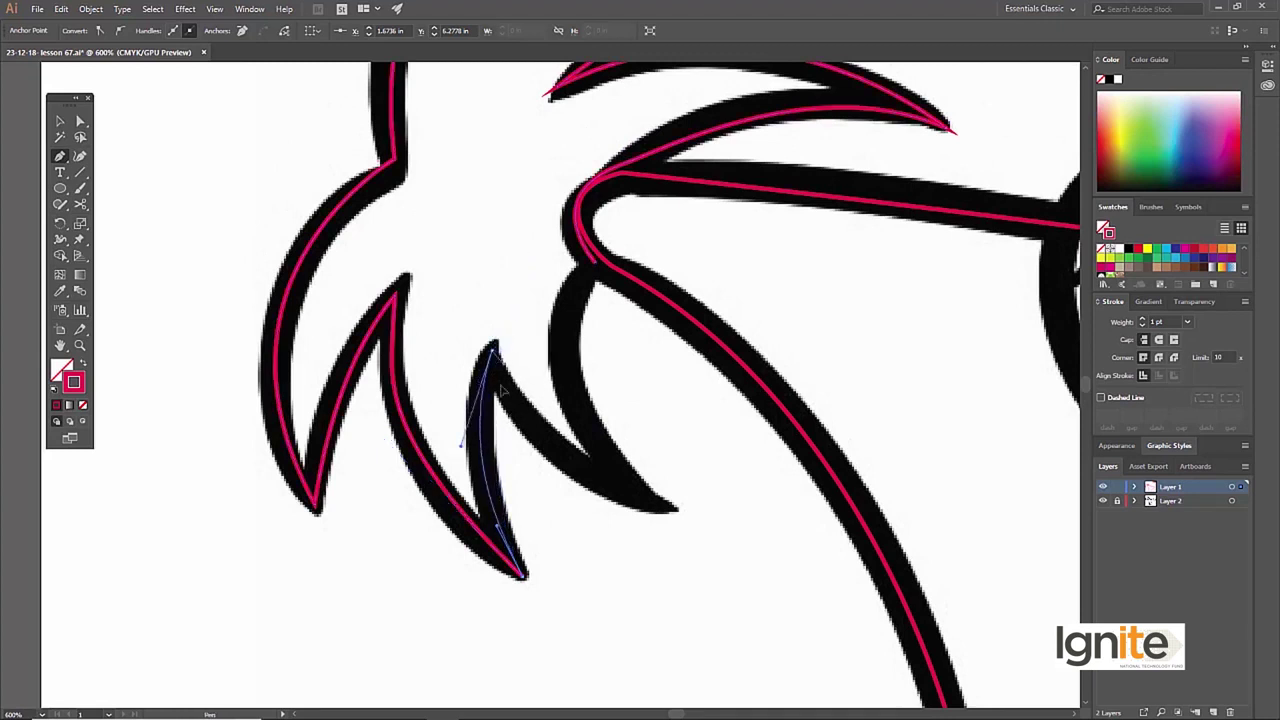
pyautogui.moveTo(521, 414); pyautogui.dragTo(520, 411)
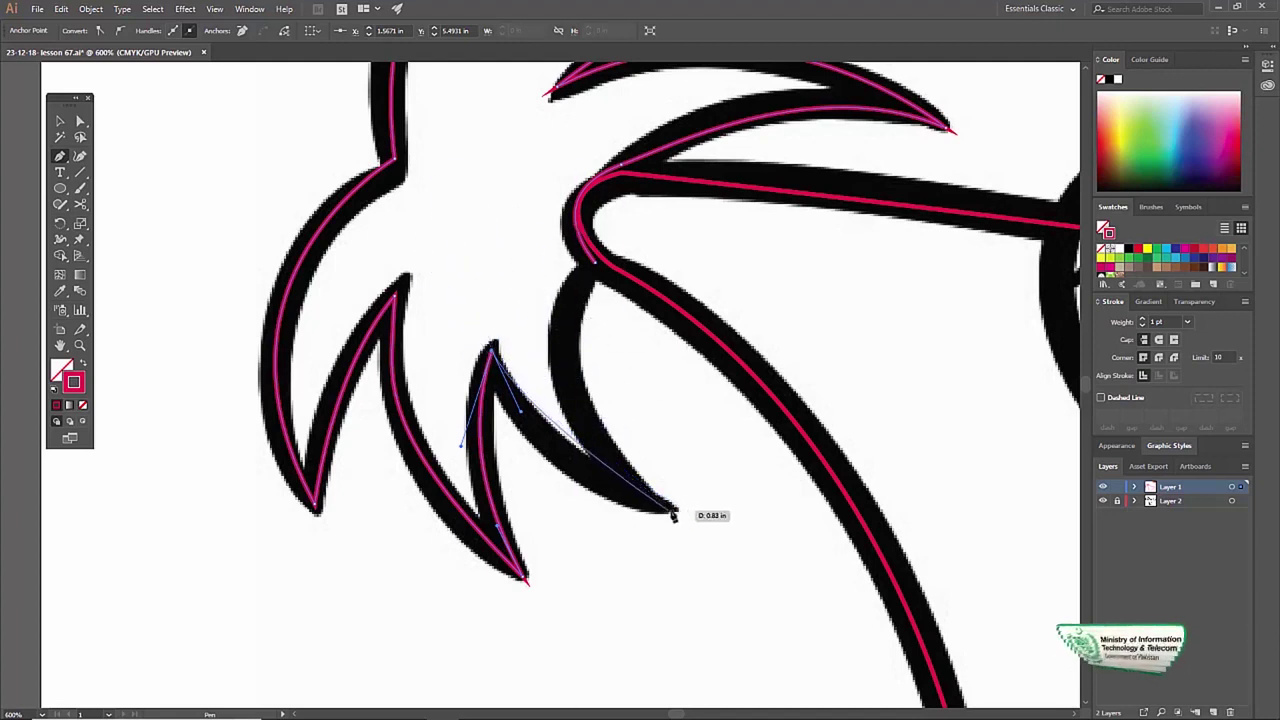
pyautogui.moveTo(674, 511)
pyautogui.mouseDown()
pyautogui.moveTo(709, 515)
pyautogui.moveTo(672, 468)
pyautogui.mouseUp()
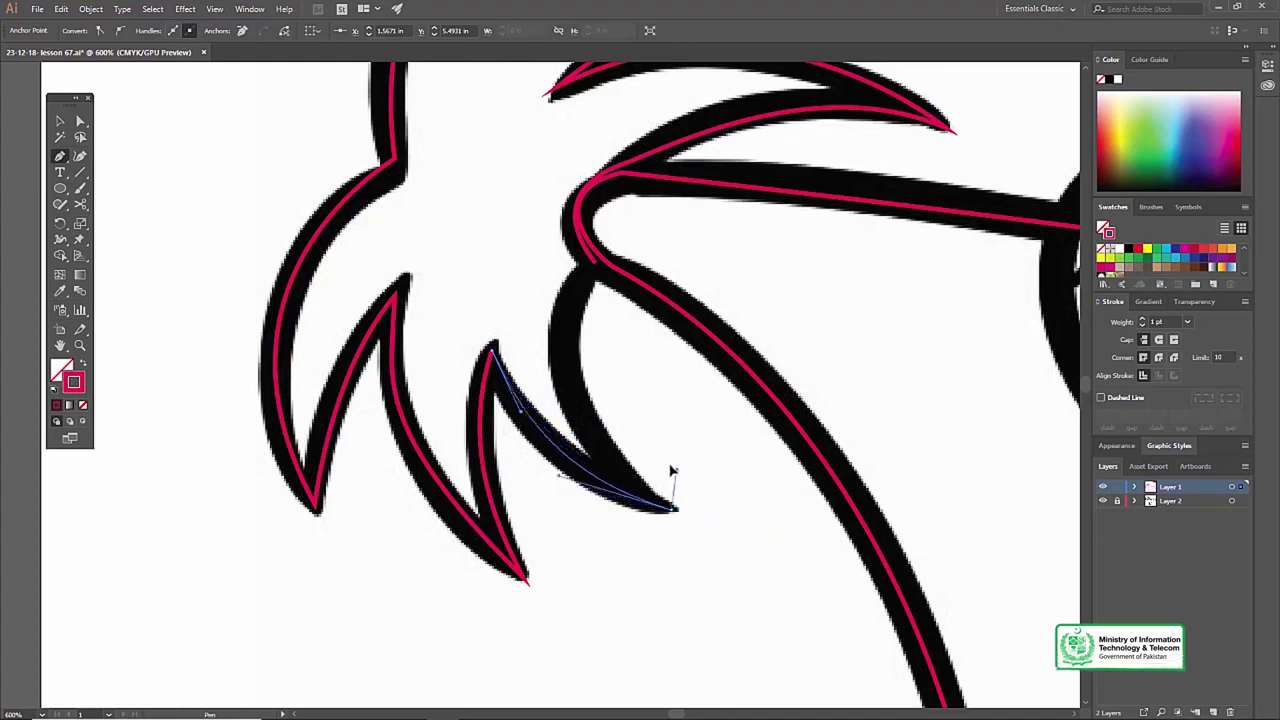
pyautogui.scroll(2, 590, 390)
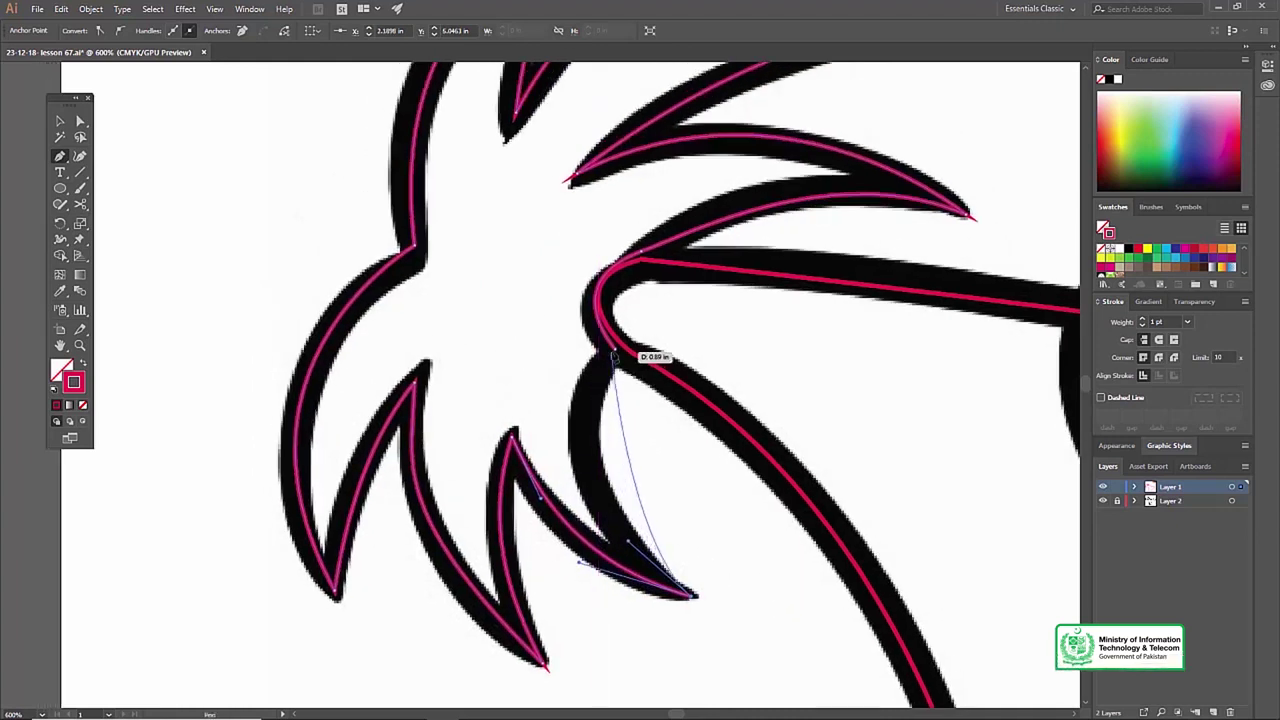
pyautogui.moveTo(617, 352); pyautogui.dragTo(651, 300)
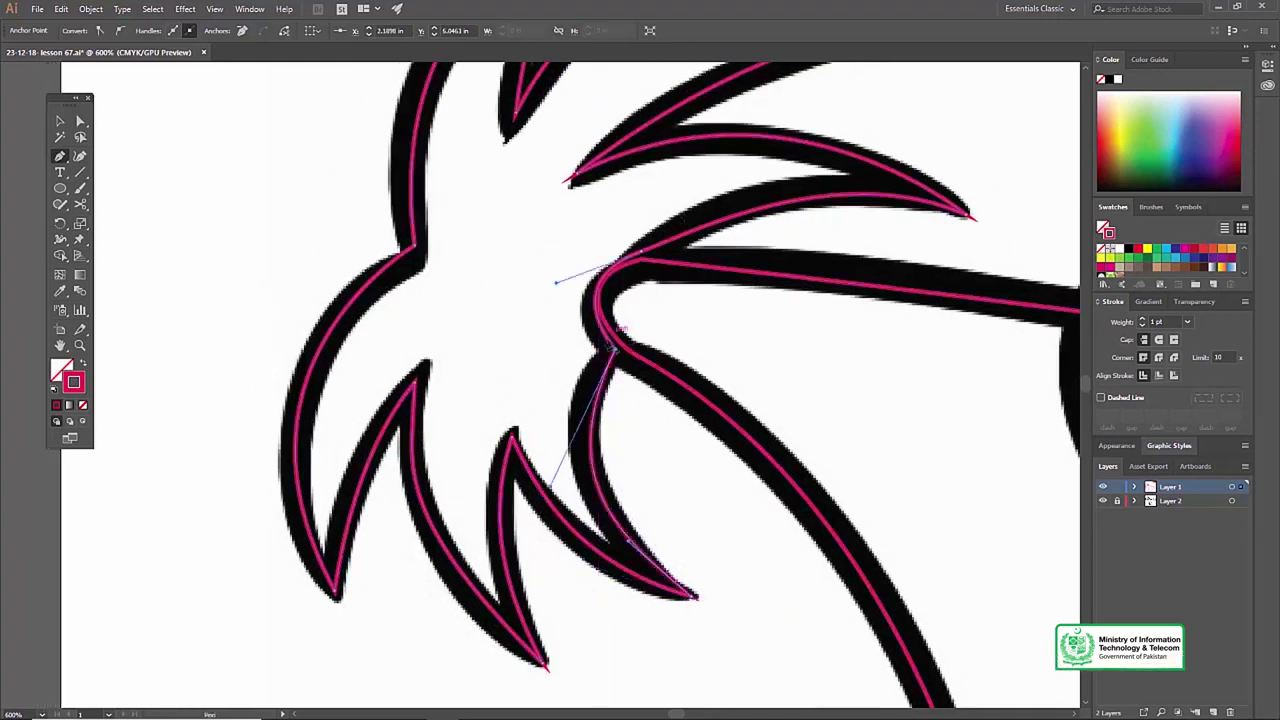
pyautogui.keyDown('ctrl'); pyautogui.keyDown('alt'); pyautogui.click(549, 291); pyautogui.keyUp('alt'); pyautogui.keyUp('ctrl')
# Scale down the hair outline and nudge it onto the sketched hair.
pyautogui.press('v')
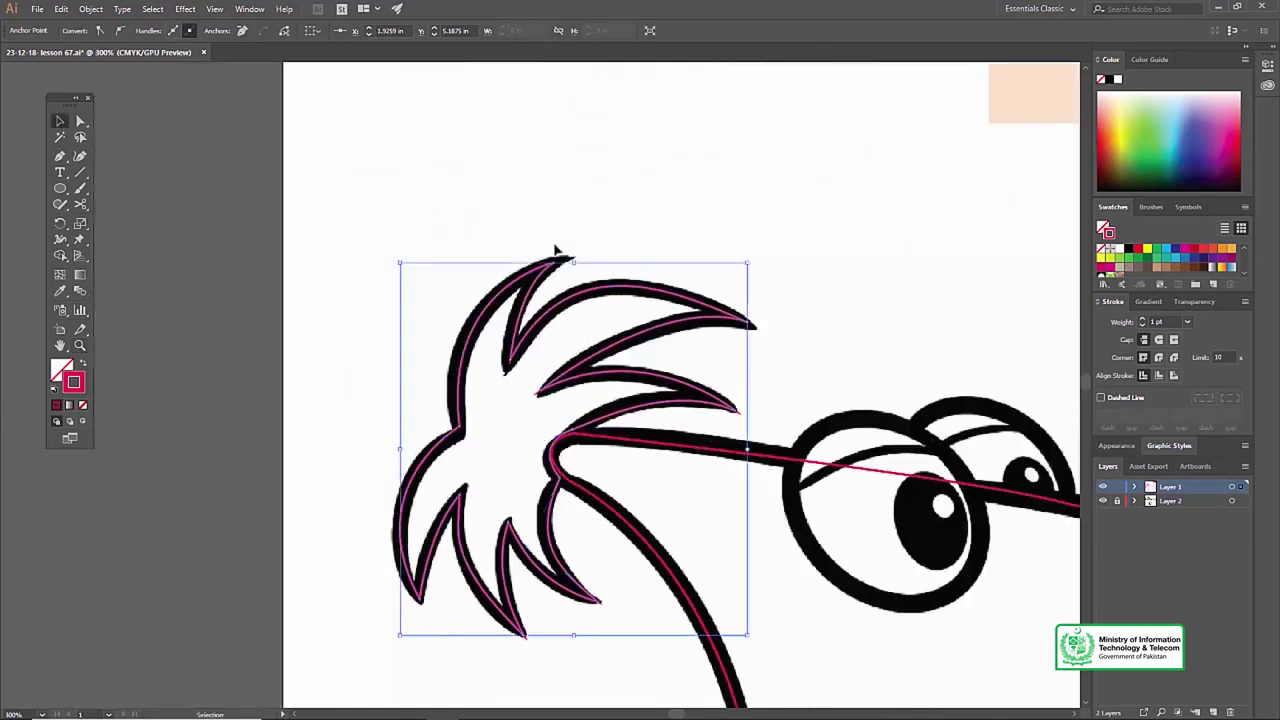
pyautogui.click(557, 251)
pyautogui.click(551, 285)
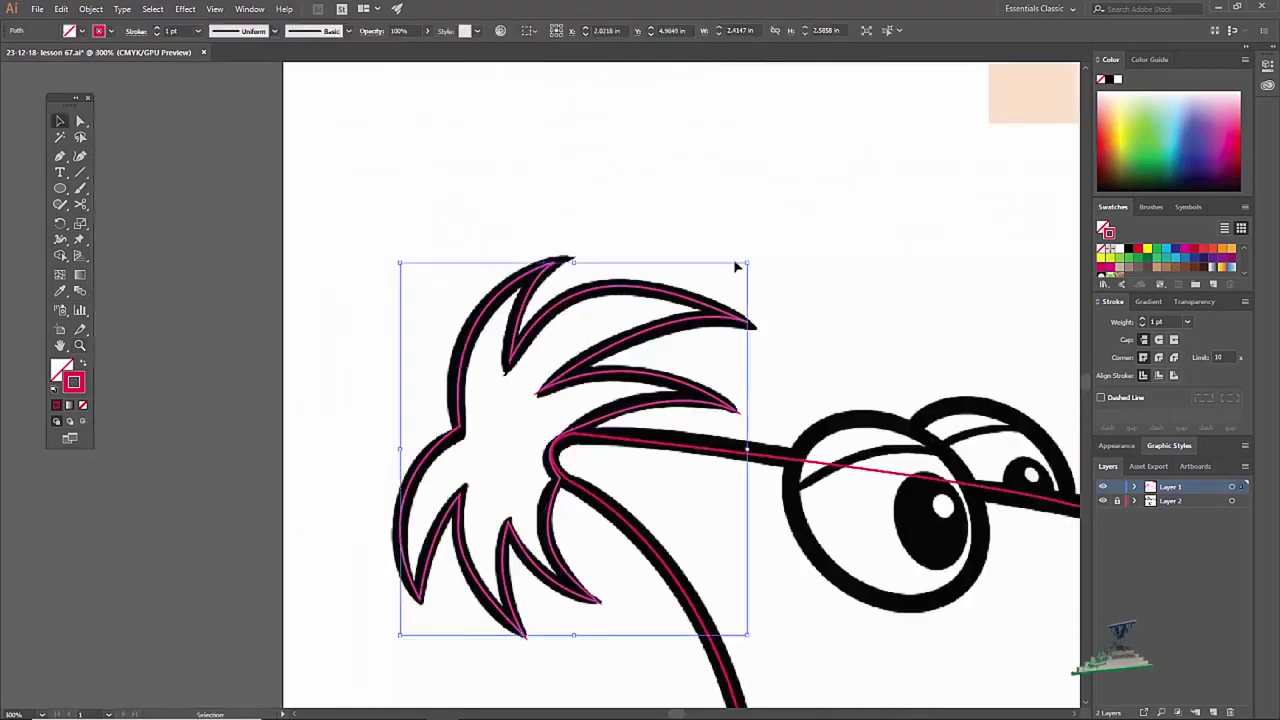
pyautogui.moveTo(747, 263); pyautogui.dragTo(754, 256)
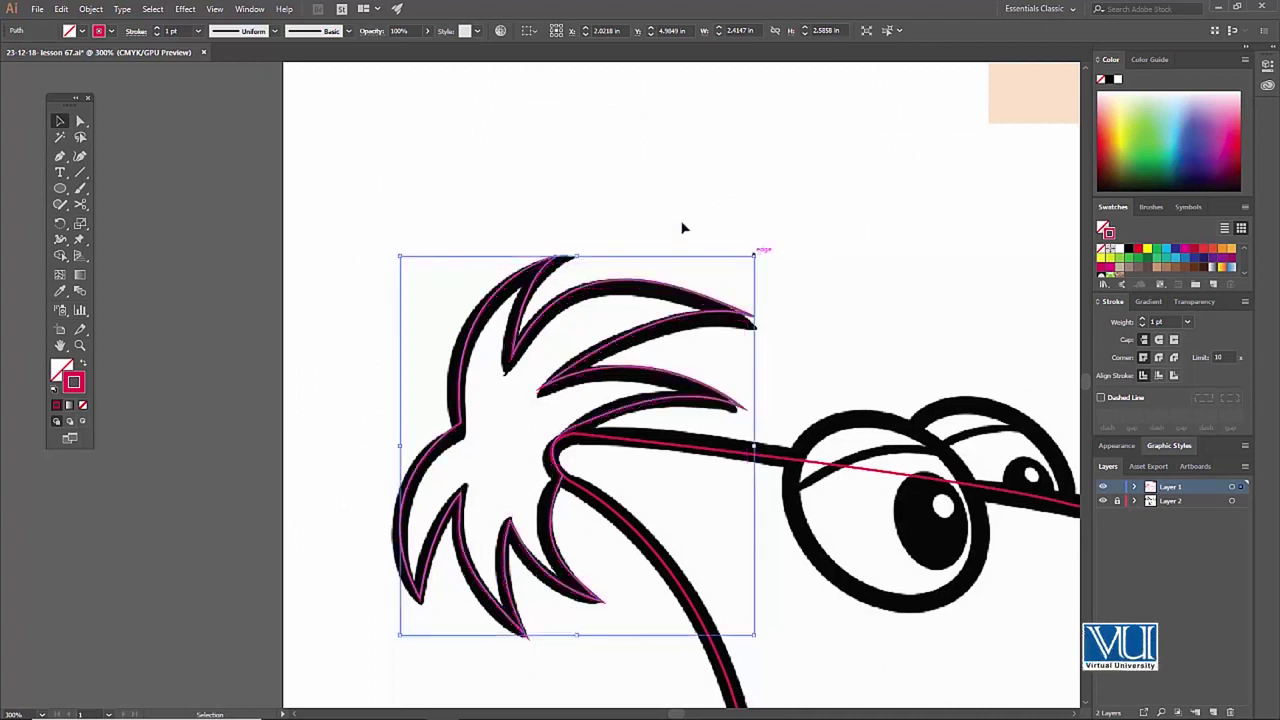
pyautogui.click(652, 193)
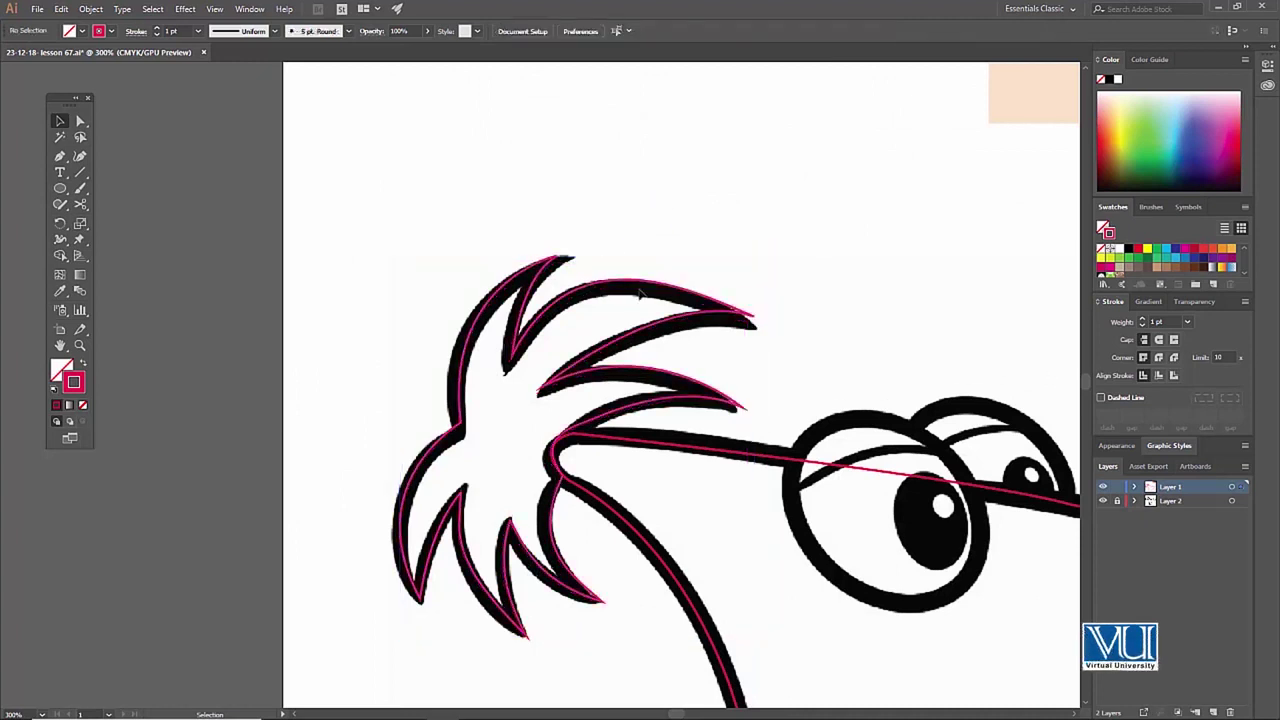
pyautogui.click(638, 287)
pyautogui.moveTo(754, 255); pyautogui.dragTo(731, 280)
pyautogui.moveTo(652, 298); pyautogui.dragTo(637, 285)
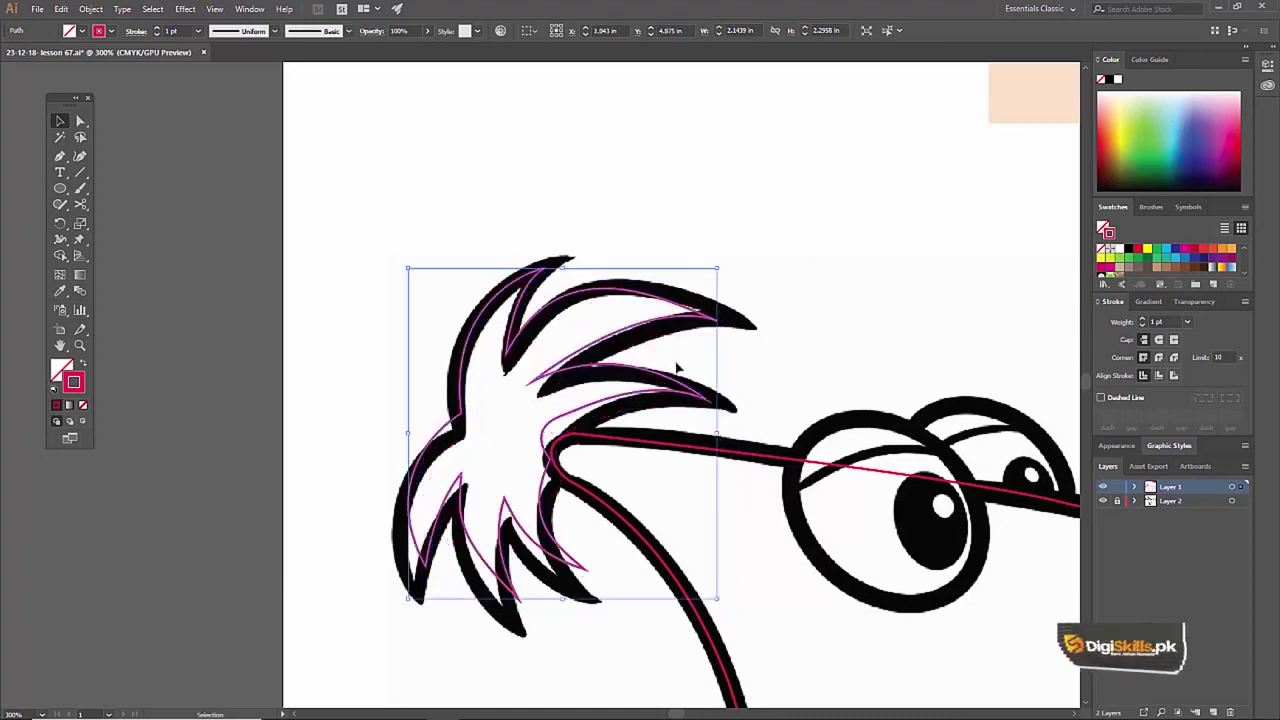
# Zoom in on the hair and check the outline's fit against the sketch.
pyautogui.press('a')
pyautogui.press('v')
pyautogui.click(640, 208)
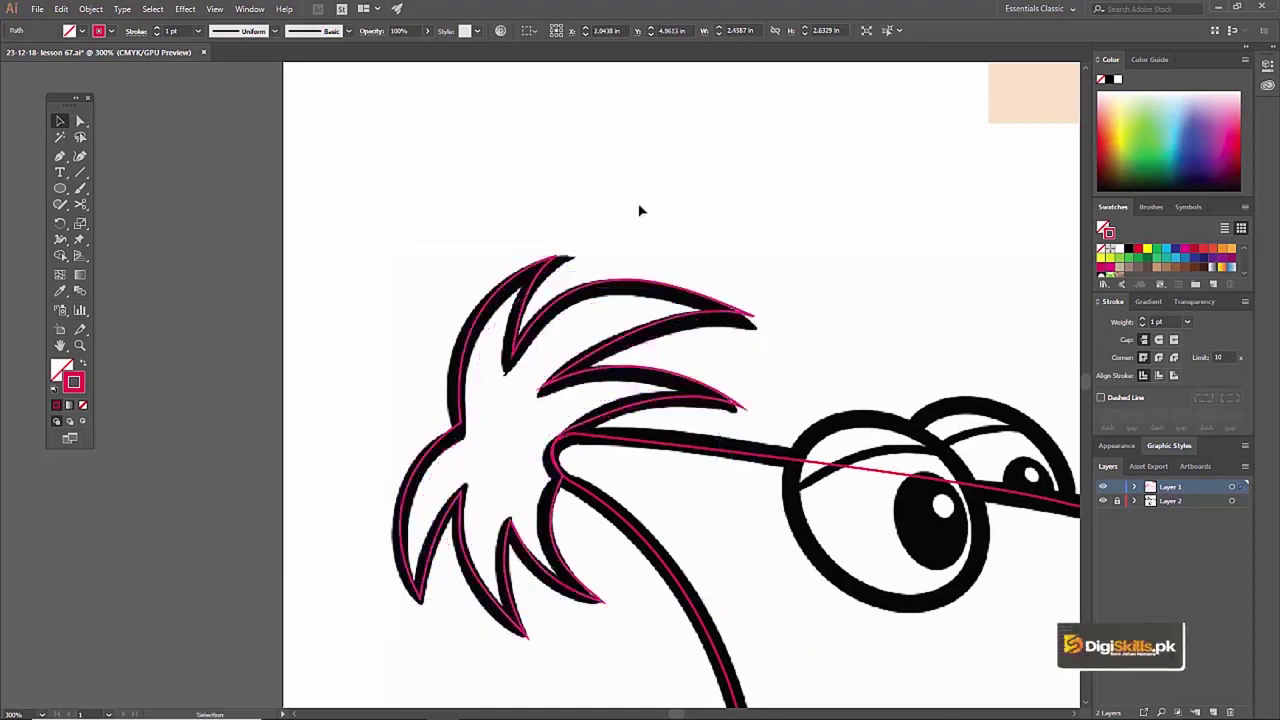
pyautogui.press('z')
pyautogui.click(641, 378)
pyautogui.moveTo(609, 371); pyautogui.dragTo(628, 336)
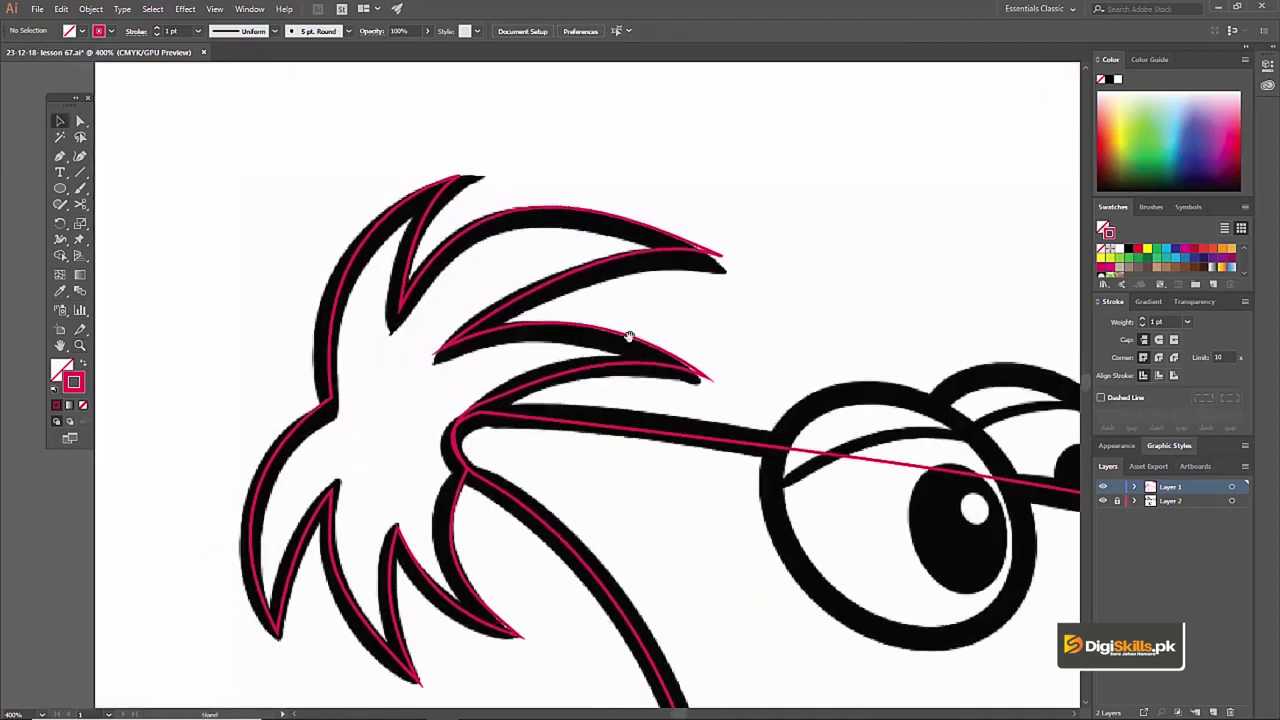
pyautogui.click(487, 338)
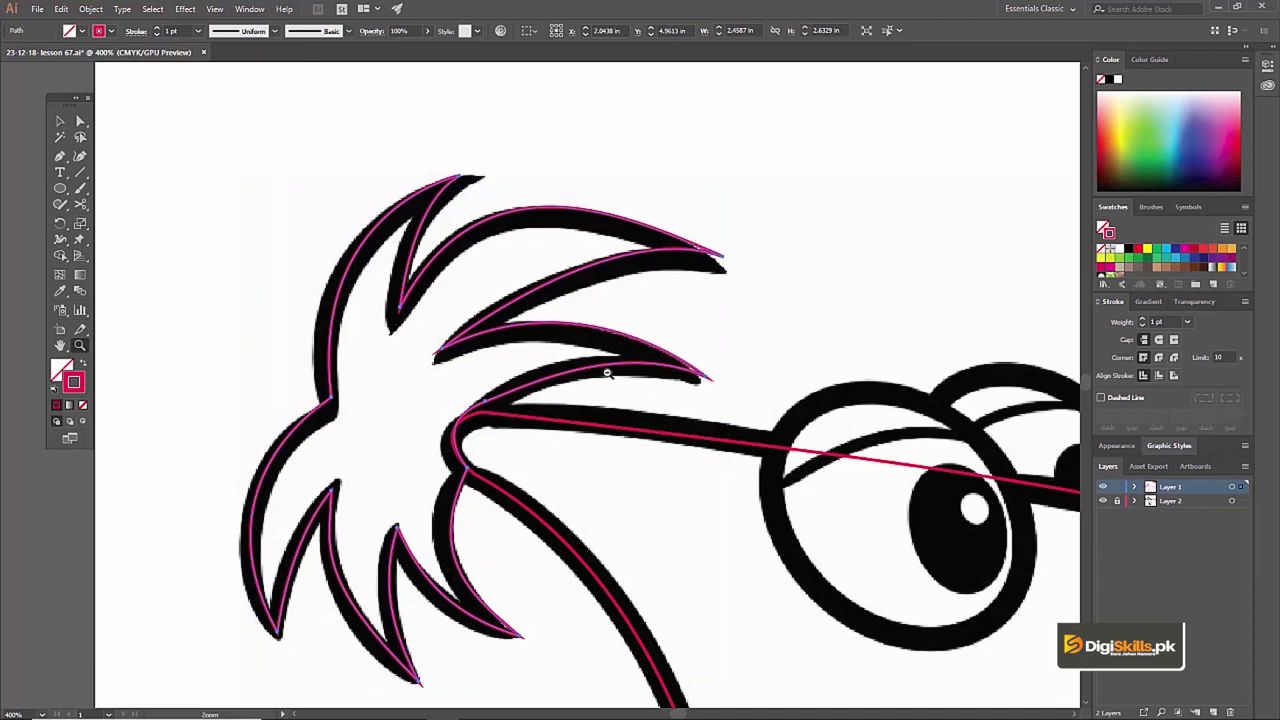
pyautogui.hotkey('ctrl', '-')
pyautogui.hotkey('ctrl', '-')
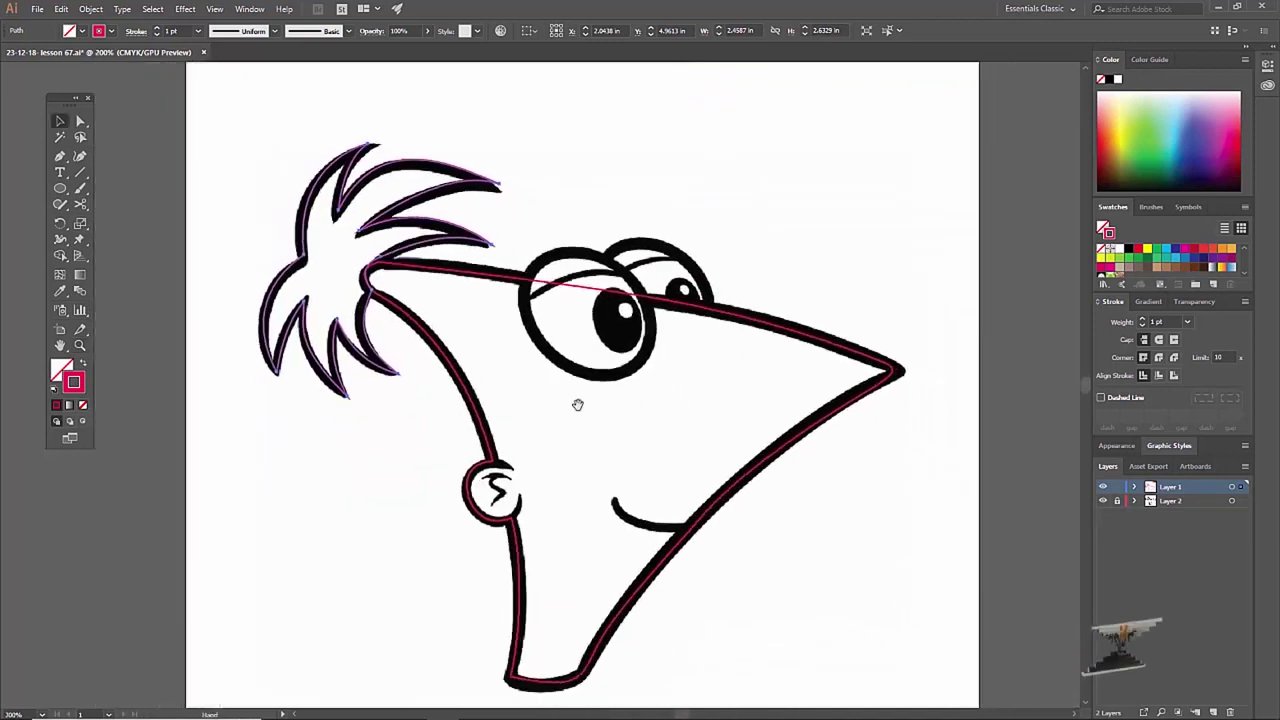
# Zoom in close on the ear circle and try the first curved anchors of the curl.
pyautogui.click(651, 529)
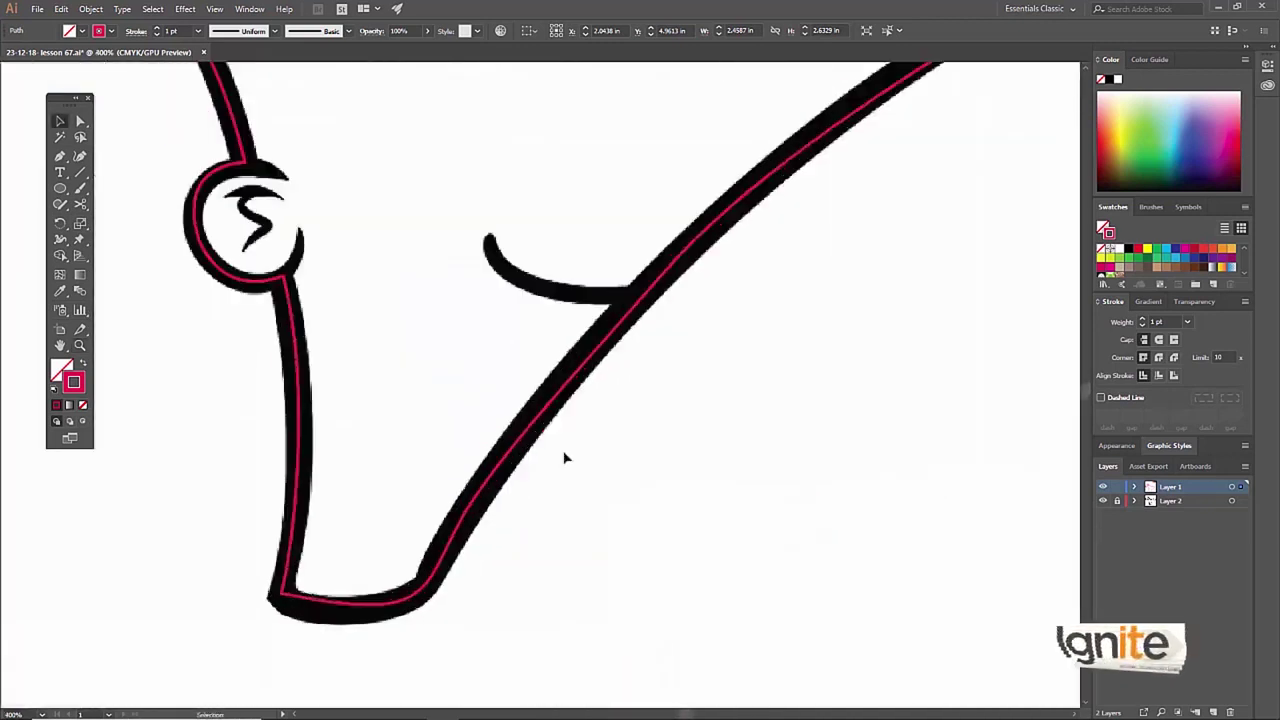
pyautogui.scroll(2, 364, 353)
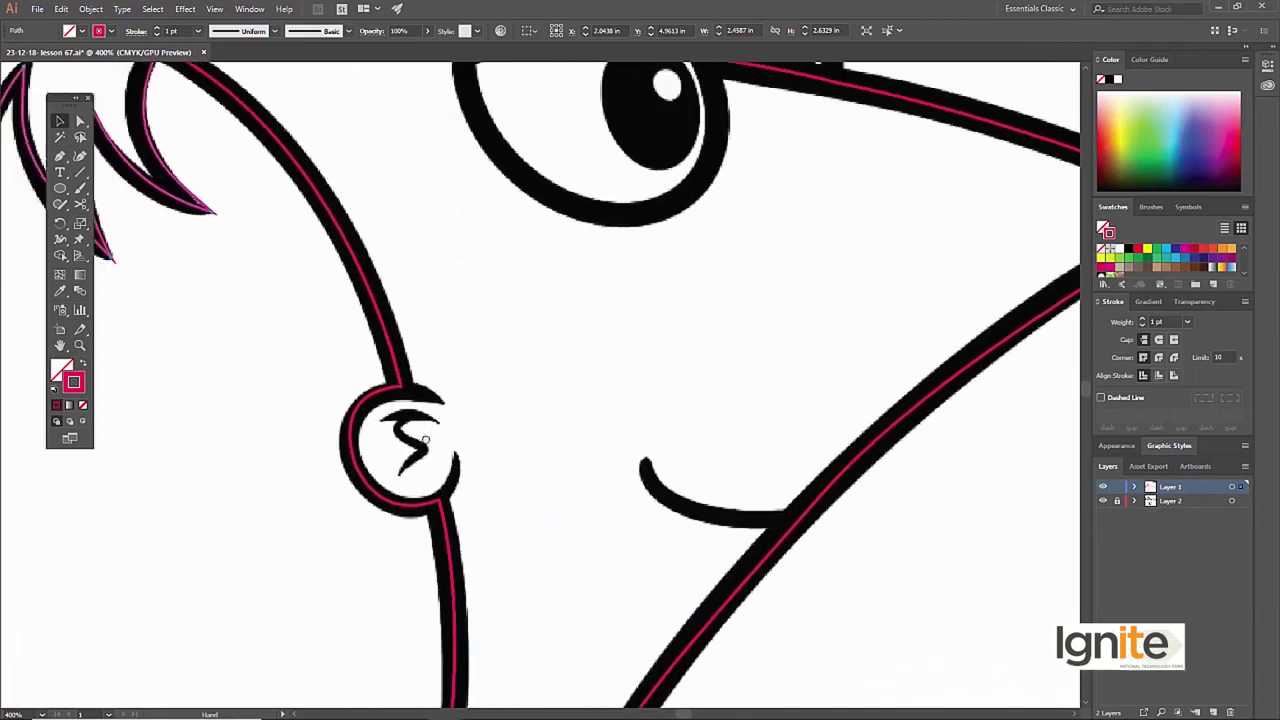
pyautogui.scroll(2, 431, 349)
pyautogui.scroll(3, 426, 380)
pyautogui.scroll(1, 445, 343)
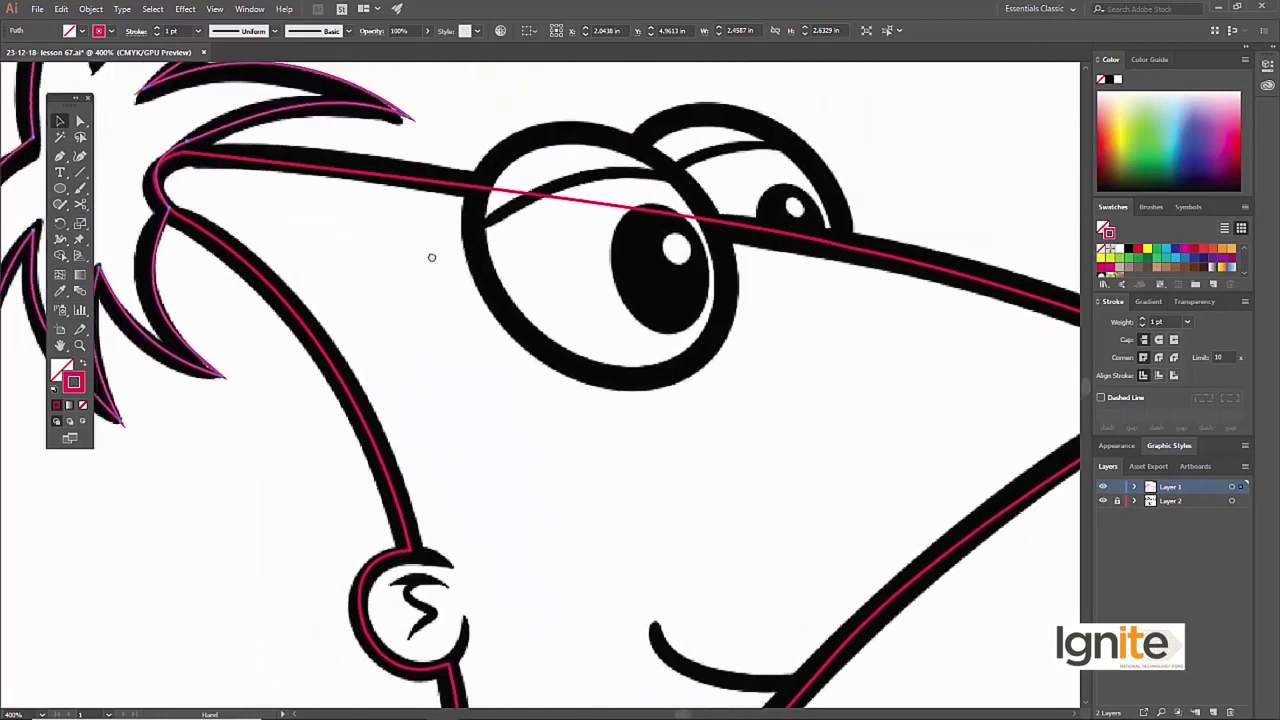
pyautogui.click(560, 368)
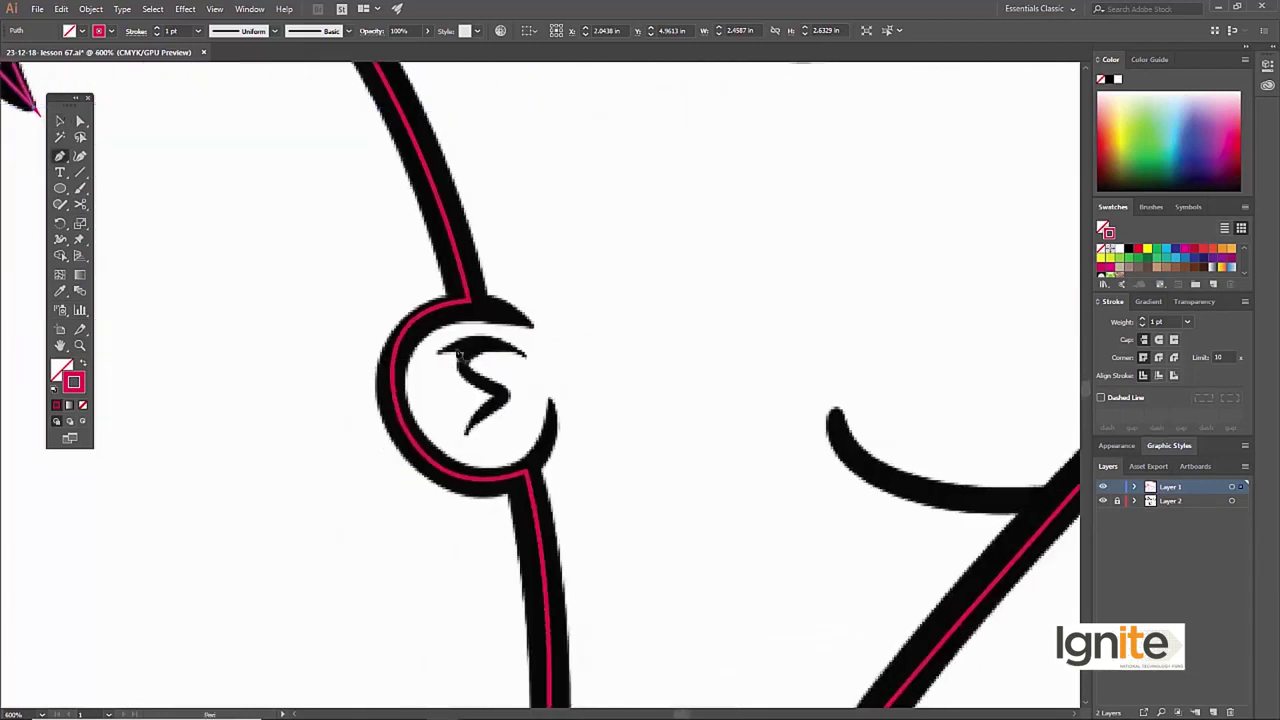
pyautogui.moveTo(438, 354); pyautogui.dragTo(570, 379)
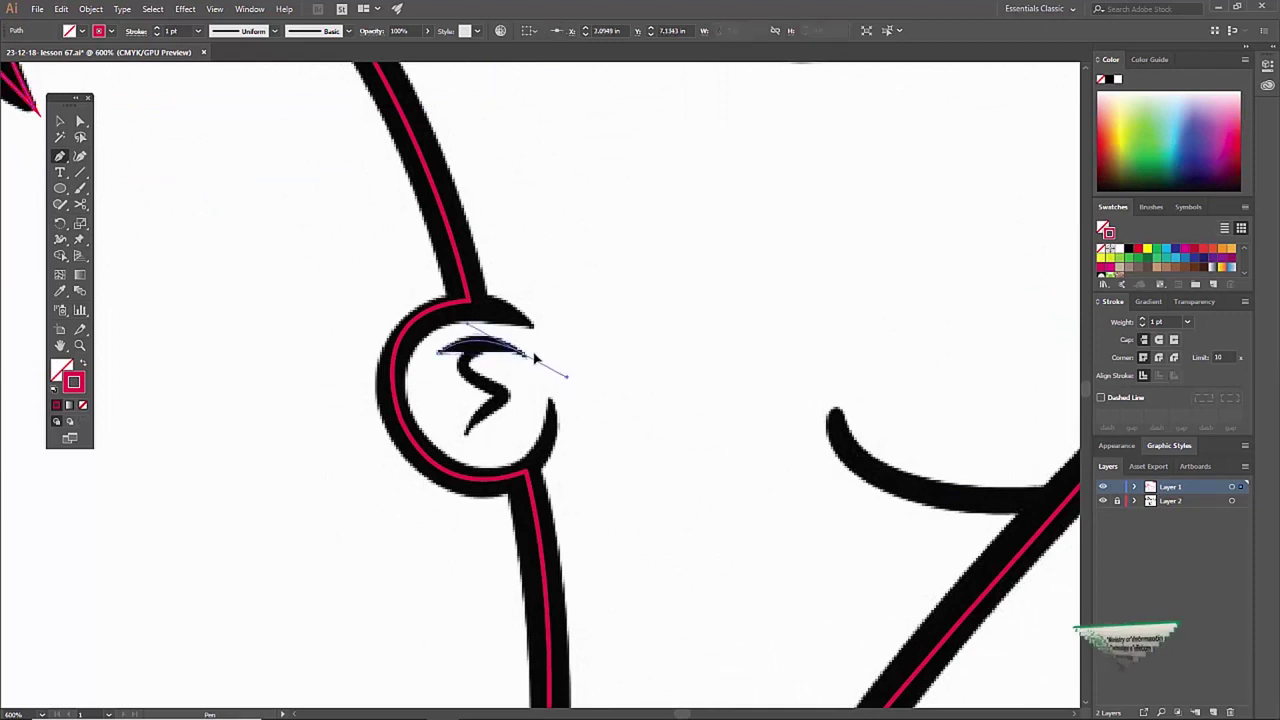
pyautogui.moveTo(523, 353); pyautogui.dragTo(518, 375)
pyautogui.moveTo(307, 333); pyautogui.dragTo(494, 390)
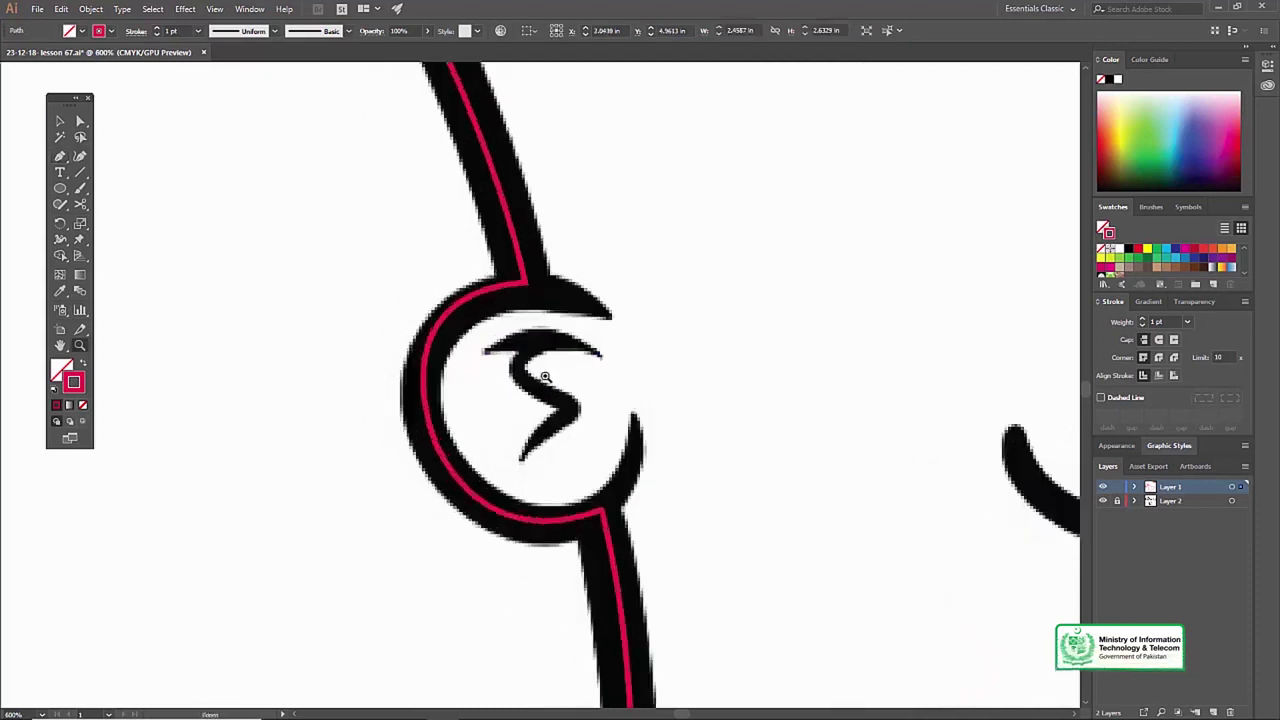
pyautogui.click(545, 376)
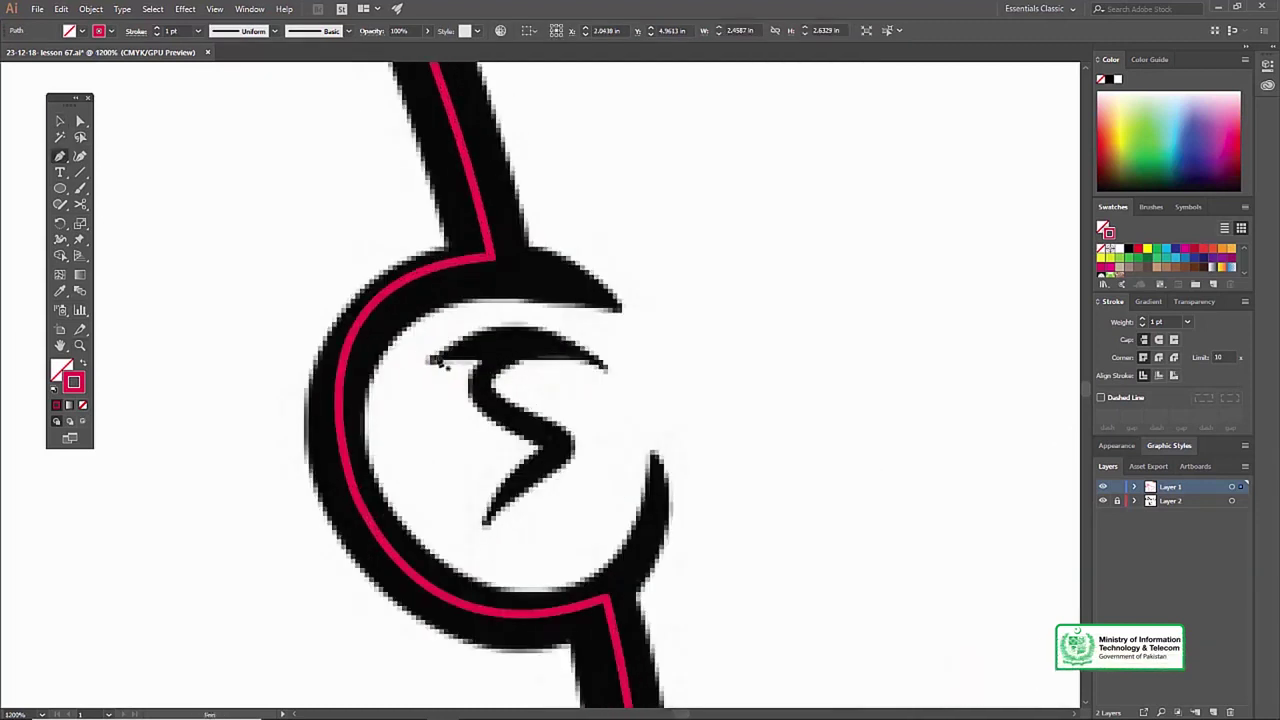
# Trace the S-curl from its left tip around both tips and close it at the start.
pyautogui.moveTo(431, 362); pyautogui.dragTo(527, 341)
pyautogui.moveTo(625, 358); pyautogui.dragTo(625, 358)
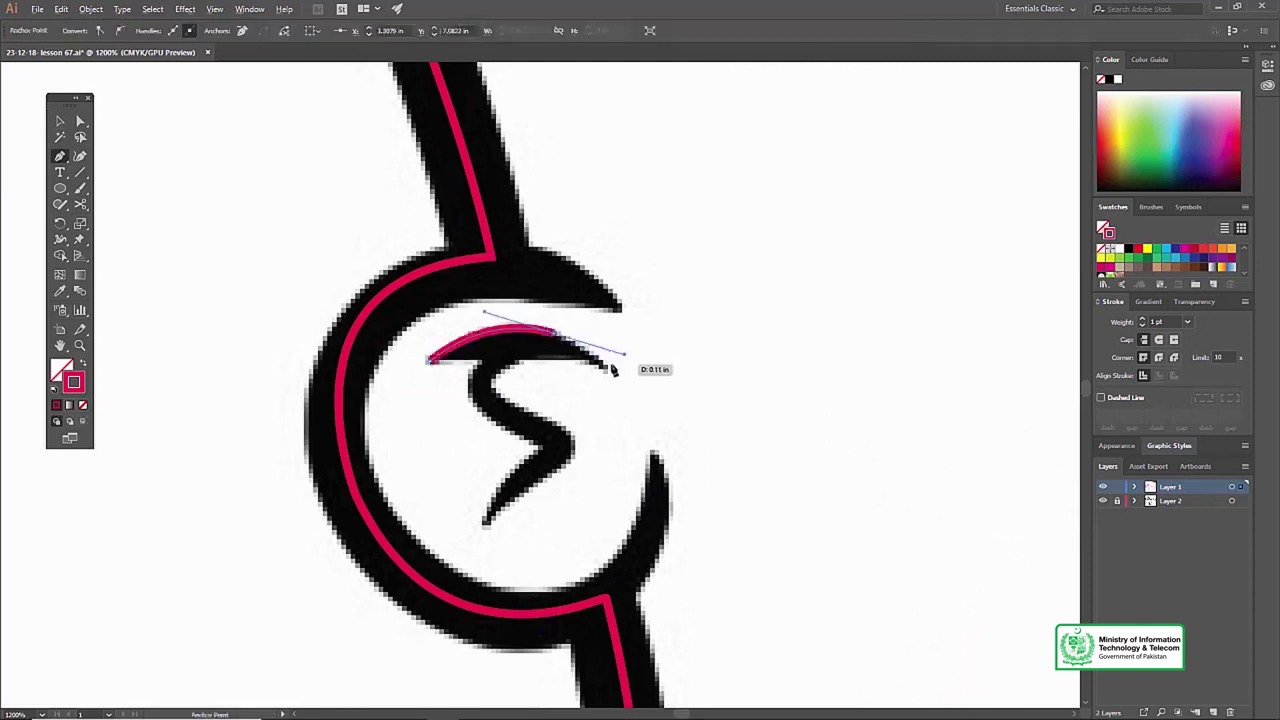
pyautogui.moveTo(483, 377)
pyautogui.mouseDown()
pyautogui.moveTo(589, 444)
pyautogui.moveTo(597, 468)
pyautogui.mouseUp()
pyautogui.moveTo(530, 495); pyautogui.dragTo(530, 500)
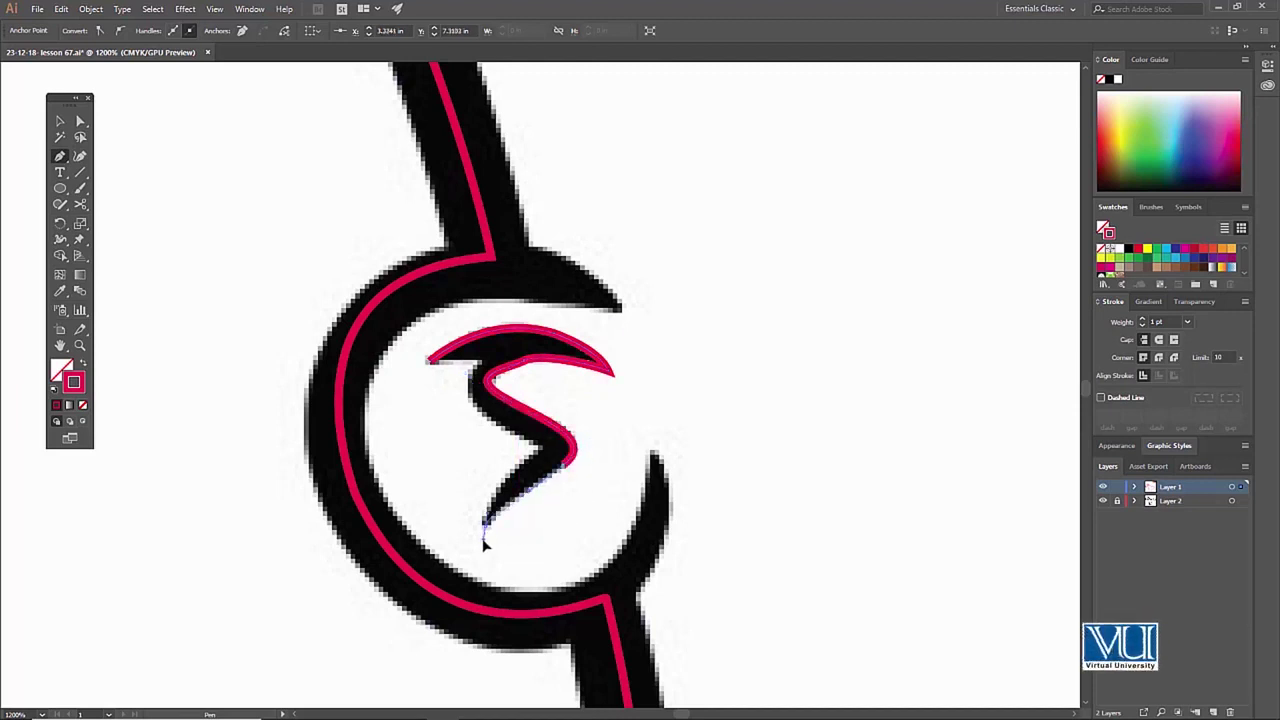
pyautogui.moveTo(484, 523); pyautogui.dragTo(532, 463)
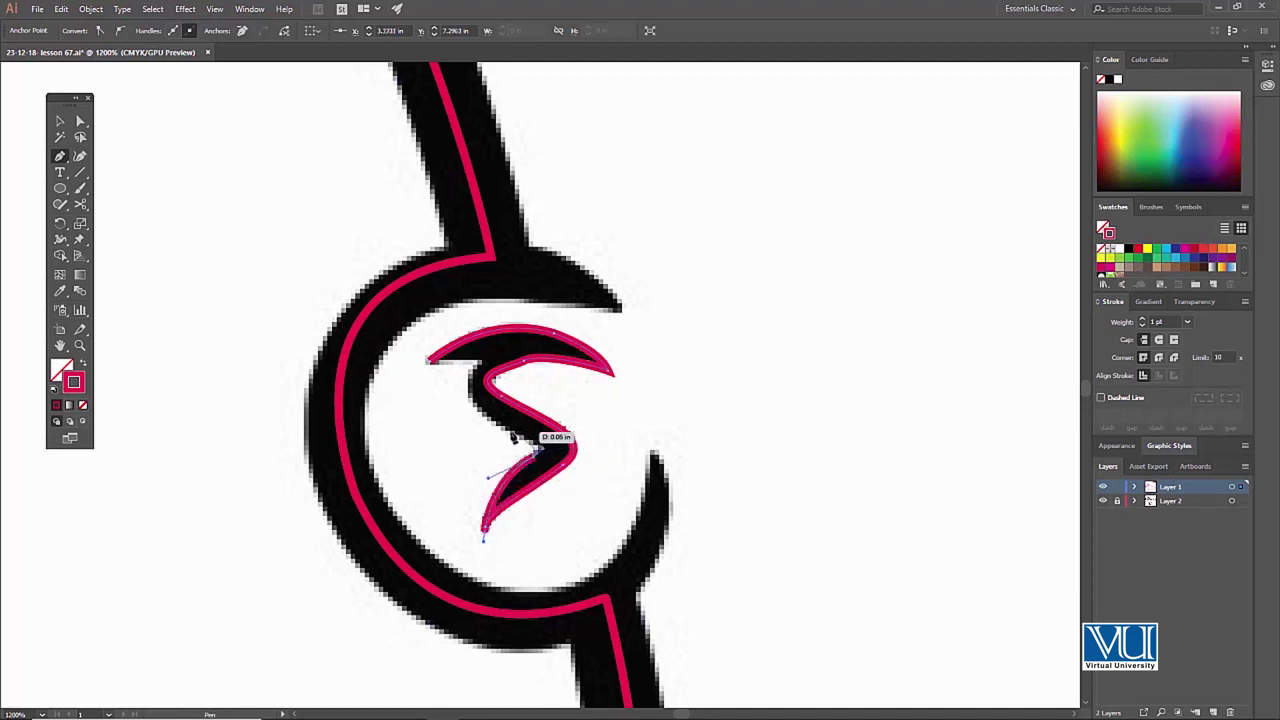
pyautogui.moveTo(500, 412); pyautogui.dragTo(483, 350)
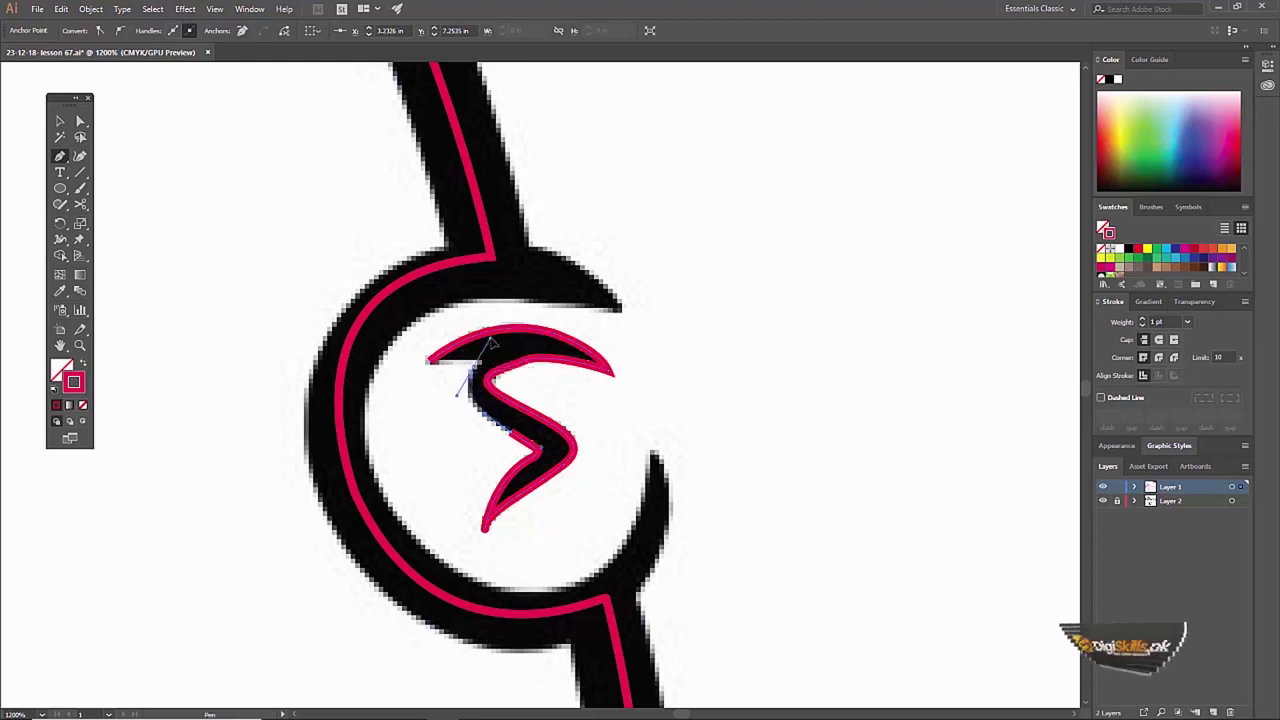
pyautogui.moveTo(430, 361); pyautogui.dragTo(433, 366)
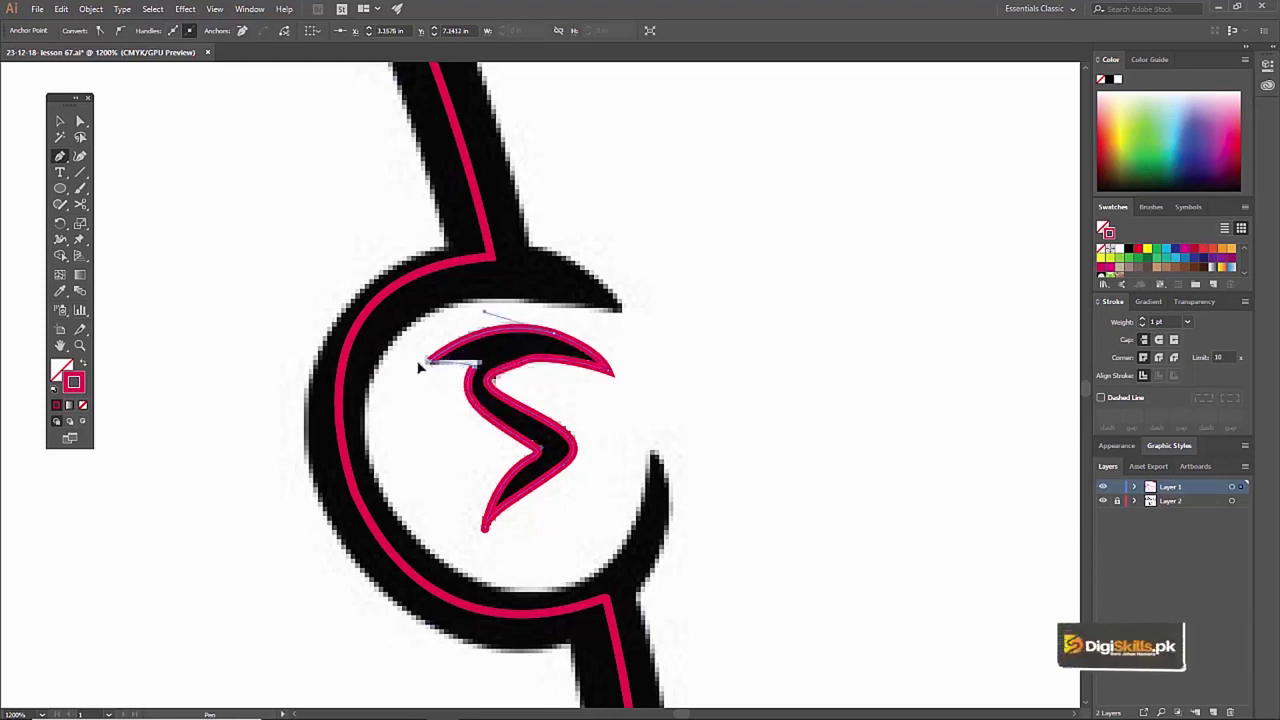
pyautogui.press('z')
pyautogui.keyDown('alt'); pyautogui.click(523, 340); pyautogui.keyUp('alt')
# Trace the curled smile with a closed Pen path running from the jaw line around its tip.
pyautogui.keyDown('alt'); pyautogui.click(597, 397); pyautogui.keyUp('alt')
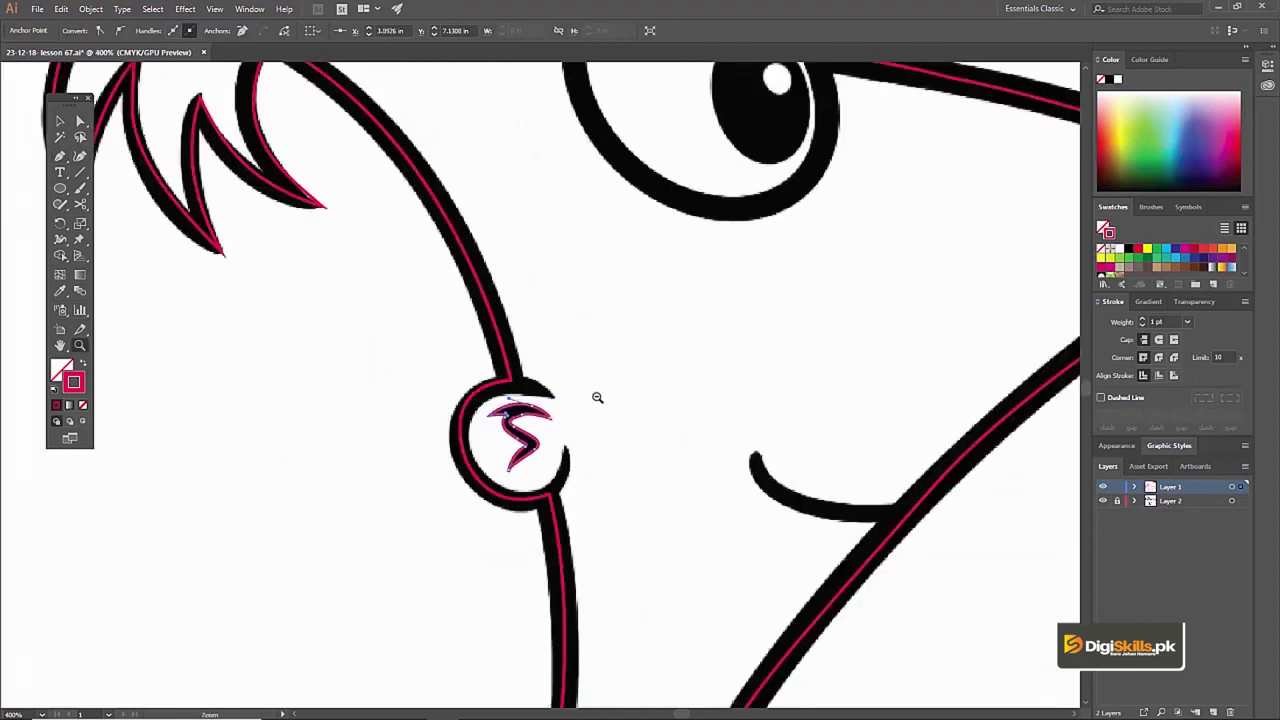
pyautogui.moveTo(692, 438)
pyautogui.mouseDown()
pyautogui.moveTo(480, 380)
pyautogui.moveTo(529, 424)
pyautogui.mouseUp()
pyautogui.keyDown('ctrl'); pyautogui.click(586, 423); pyautogui.keyUp('ctrl')
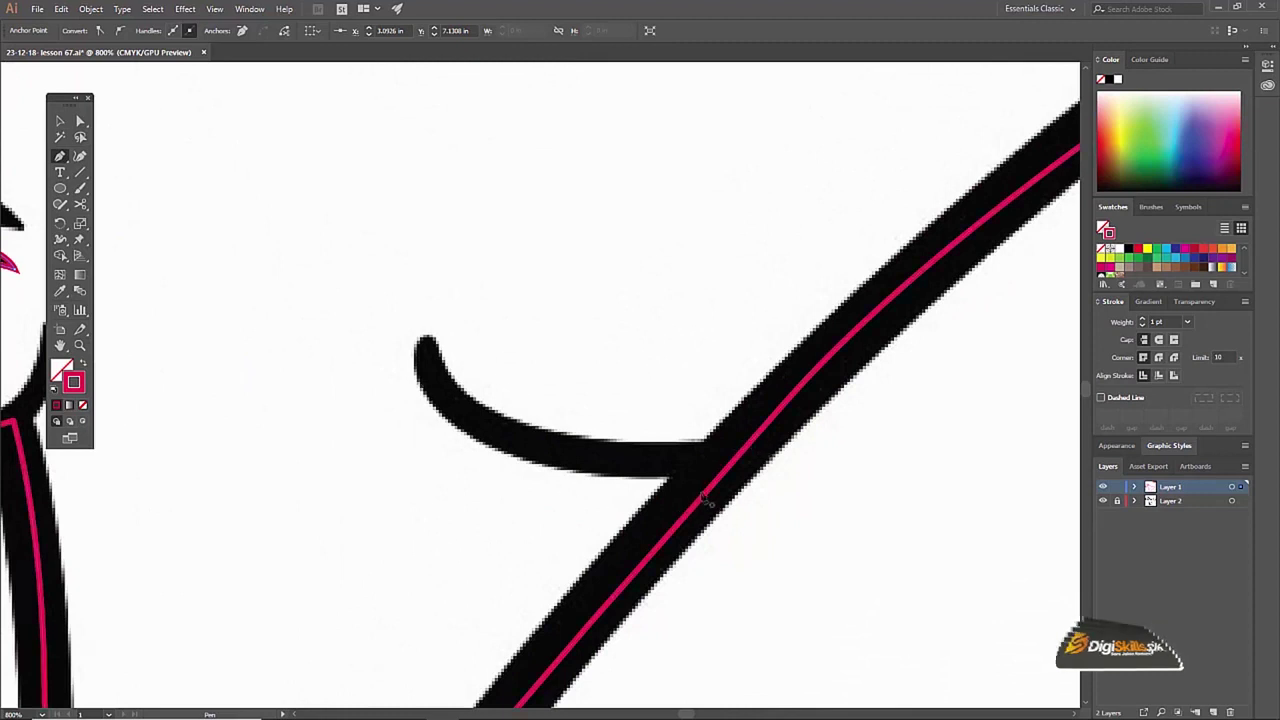
pyautogui.click(720, 477)
pyautogui.moveTo(472, 437); pyautogui.dragTo(392, 385)
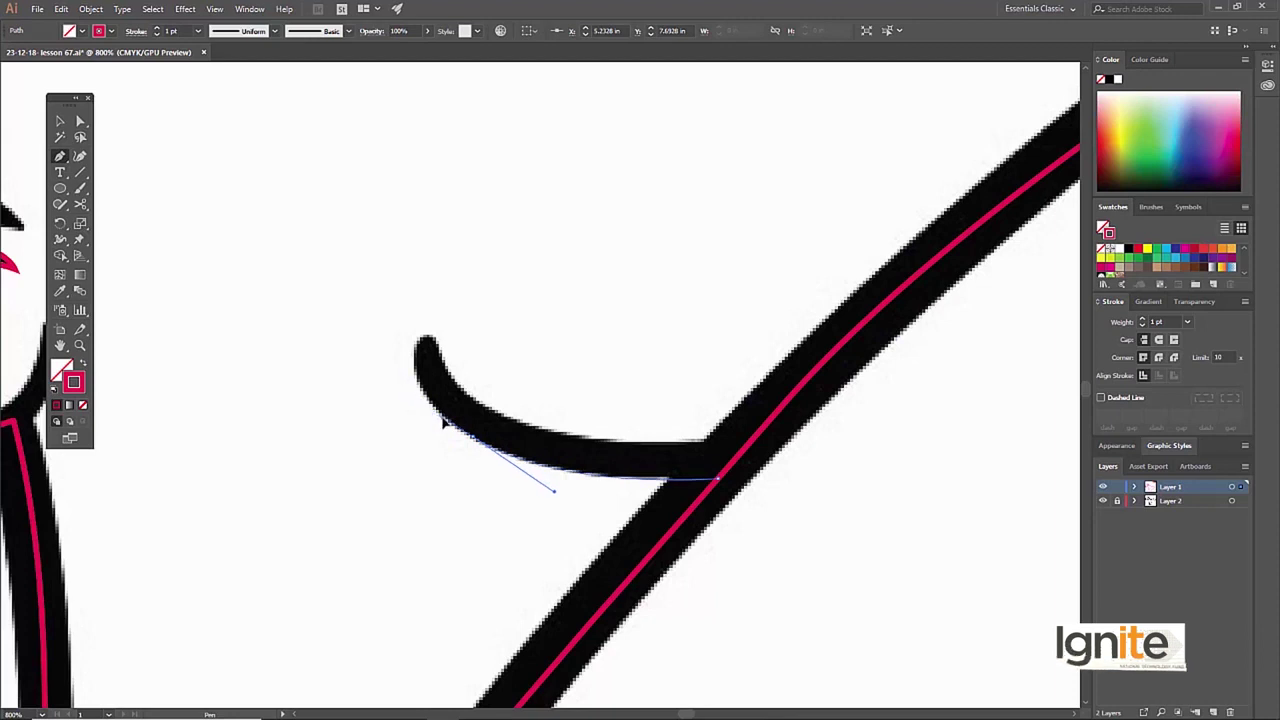
pyautogui.moveTo(443, 422); pyautogui.dragTo(432, 350)
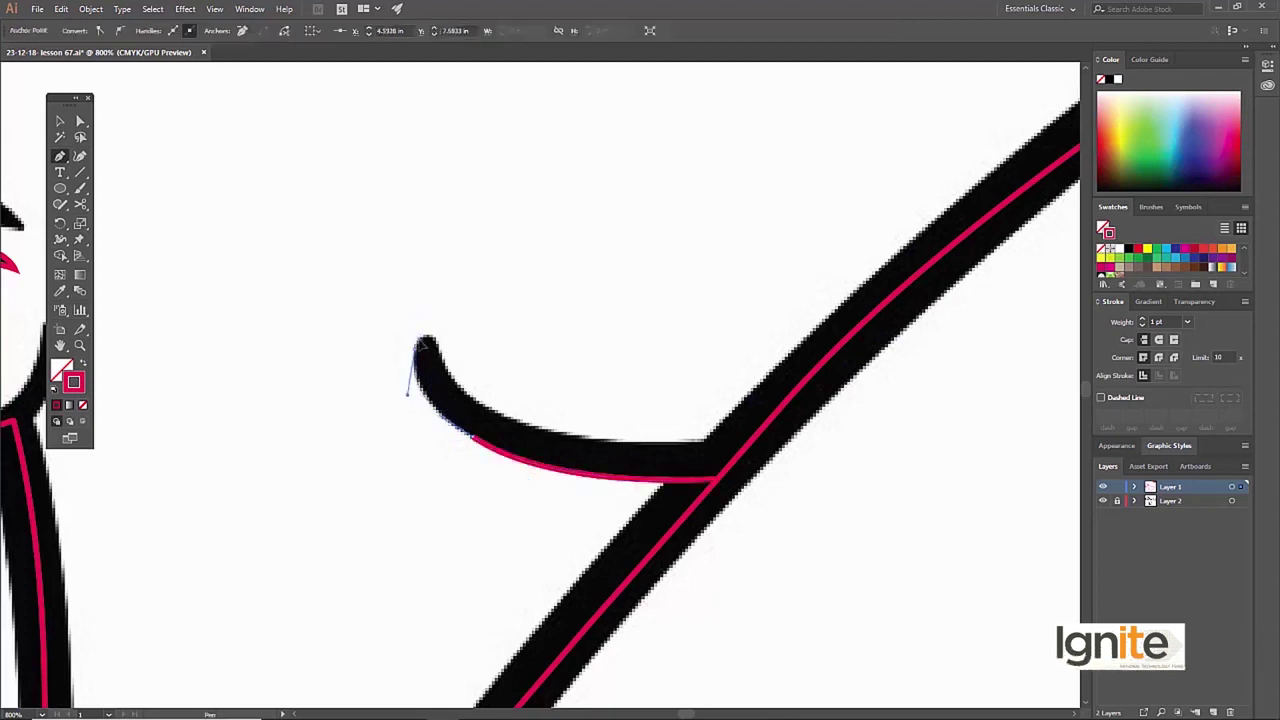
pyautogui.moveTo(427, 345); pyautogui.dragTo(430, 327)
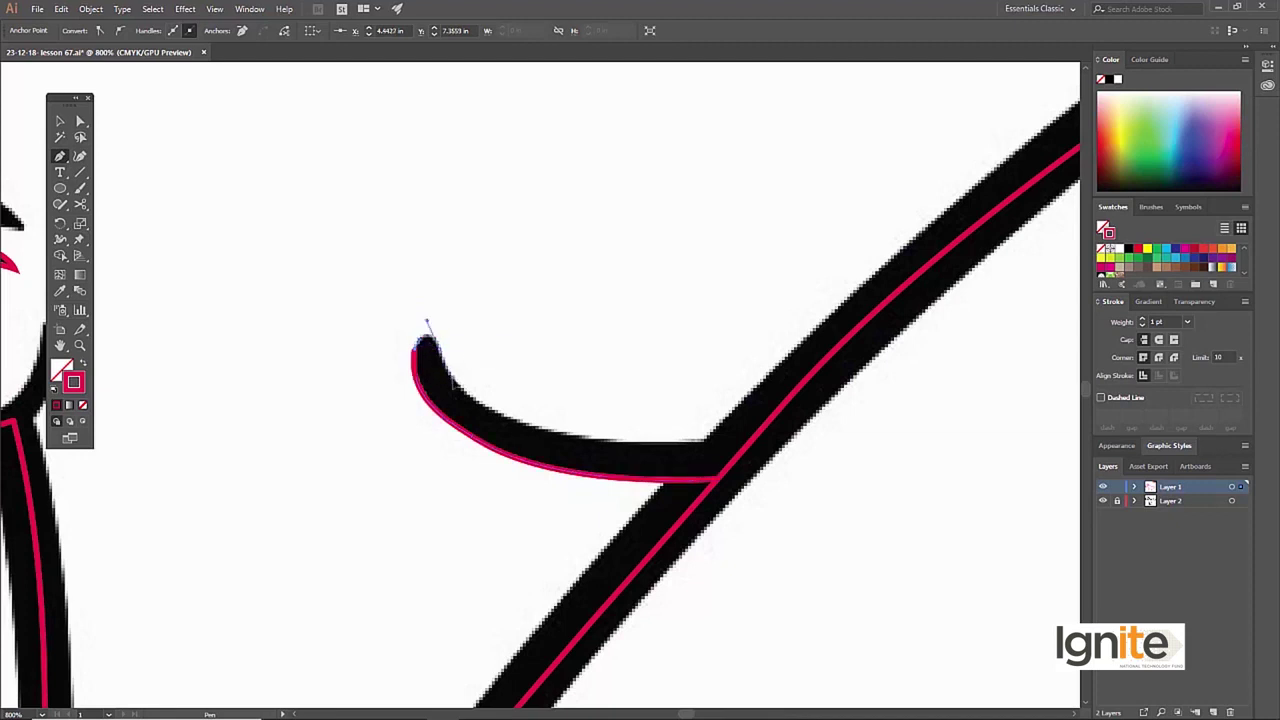
pyautogui.moveTo(585, 473); pyautogui.dragTo(569, 443)
pyautogui.click(683, 441)
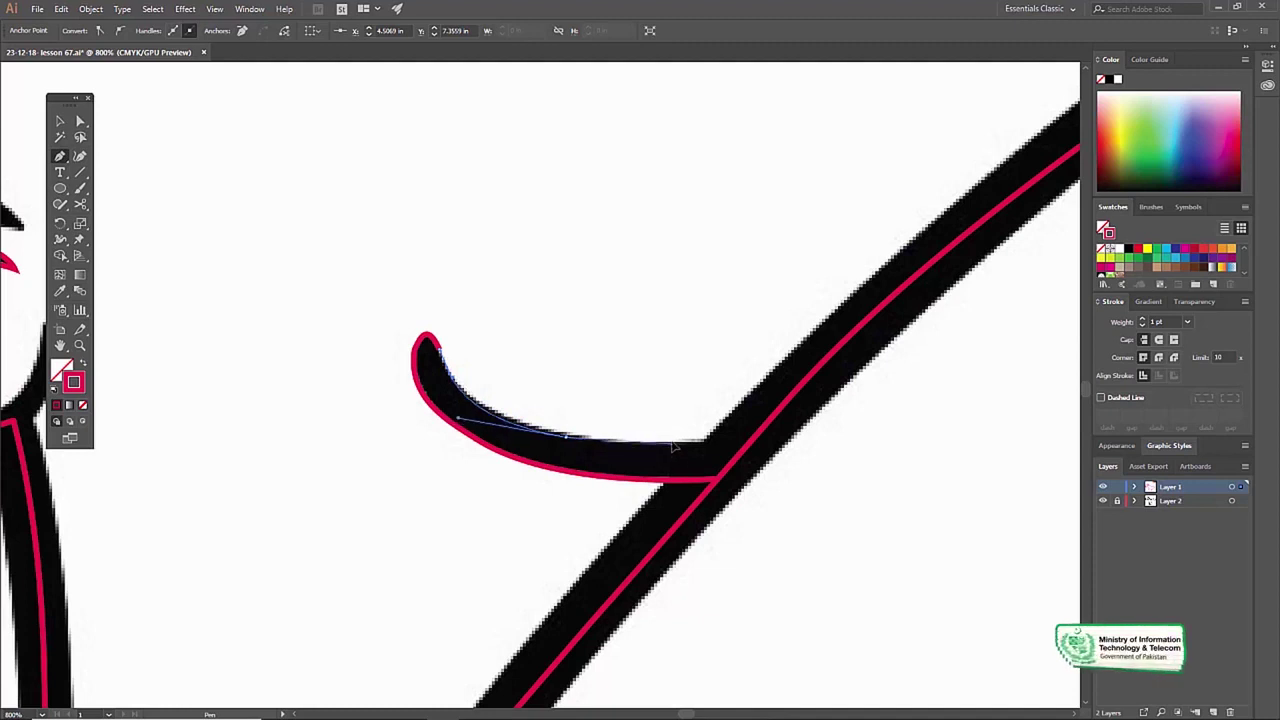
pyautogui.click(749, 441)
pyautogui.click(722, 478)
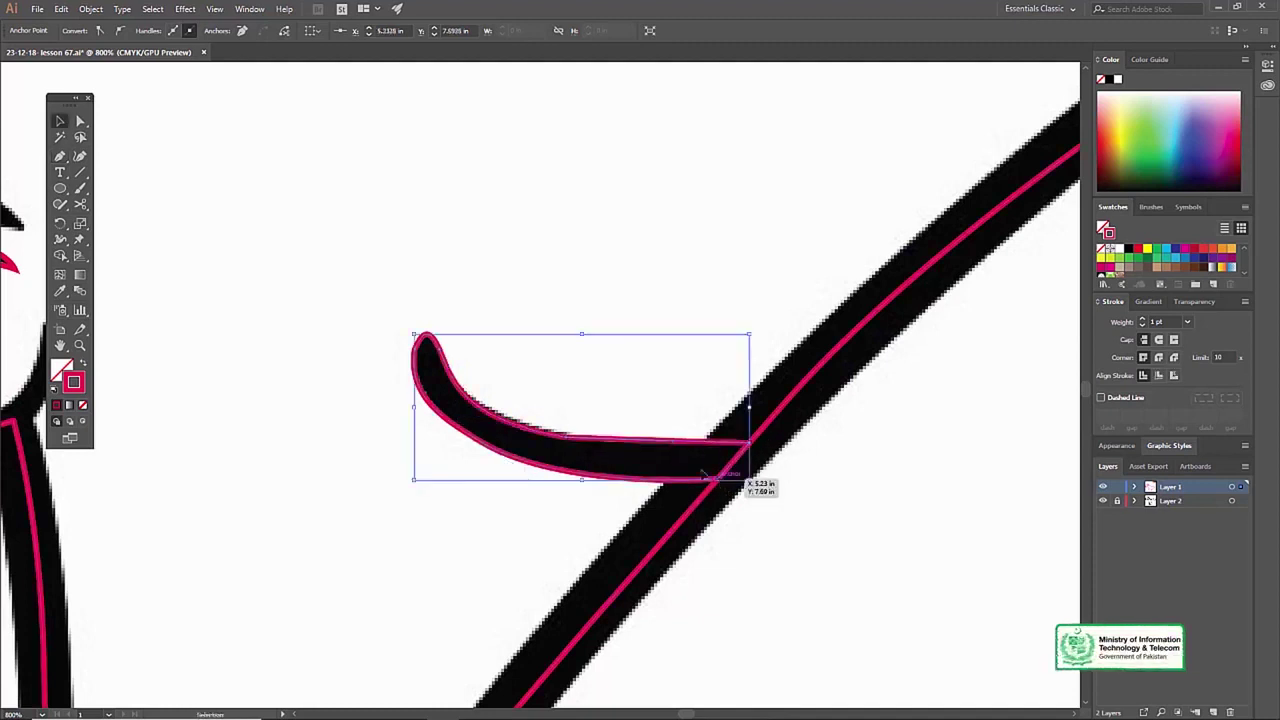
# Check the smile path in Outline view, then zoom back out toward the whole head.
pyautogui.hotkey('ctrl', 'y')
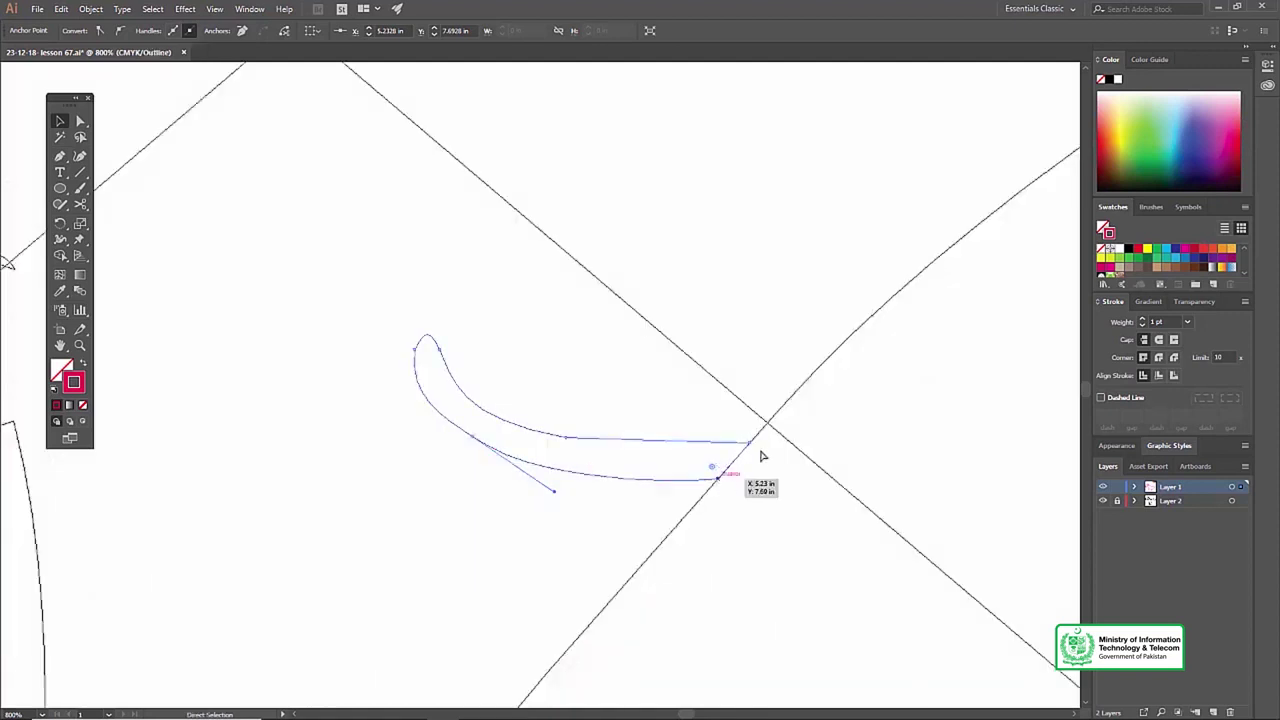
pyautogui.hotkey('ctrl', 'y')
pyautogui.hotkey('ctrl', '-')
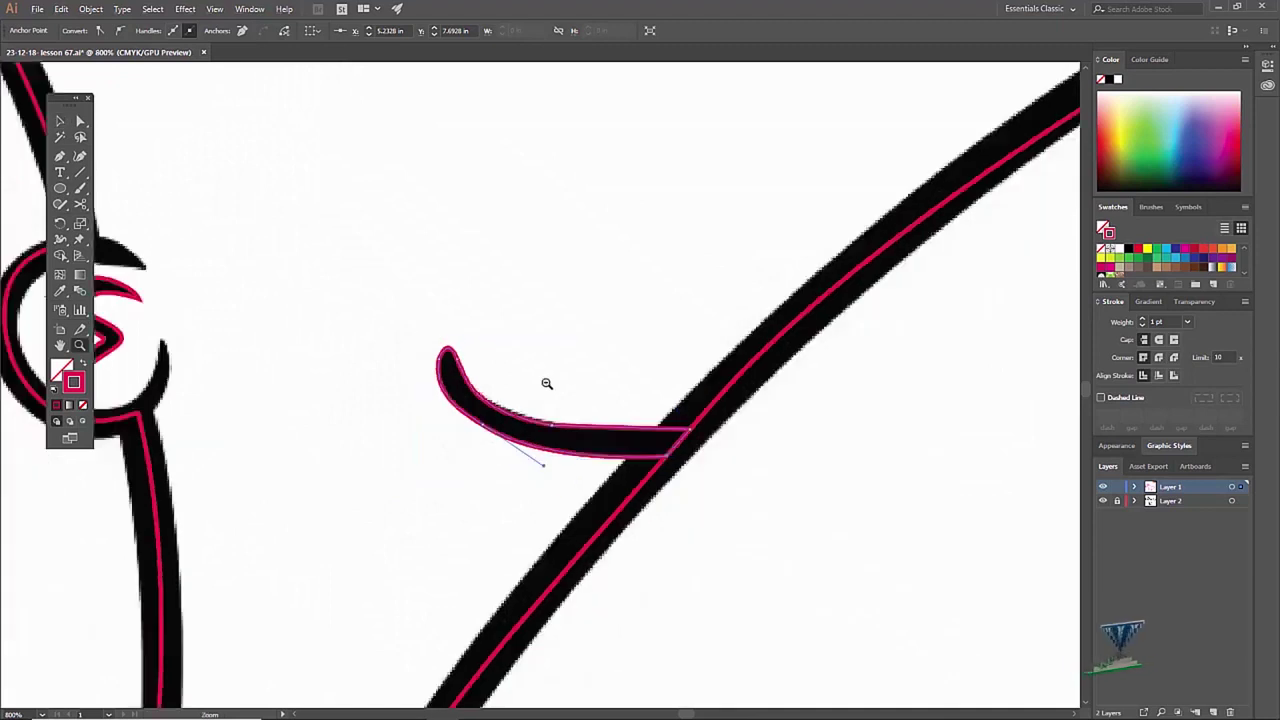
pyautogui.hotkey('ctrl', '-')
pyautogui.hotkey('ctrl', '-')
pyautogui.keyDown('alt'); pyautogui.click(549, 376); pyautogui.keyUp('alt')
pyautogui.scroll(3, 546, 386)
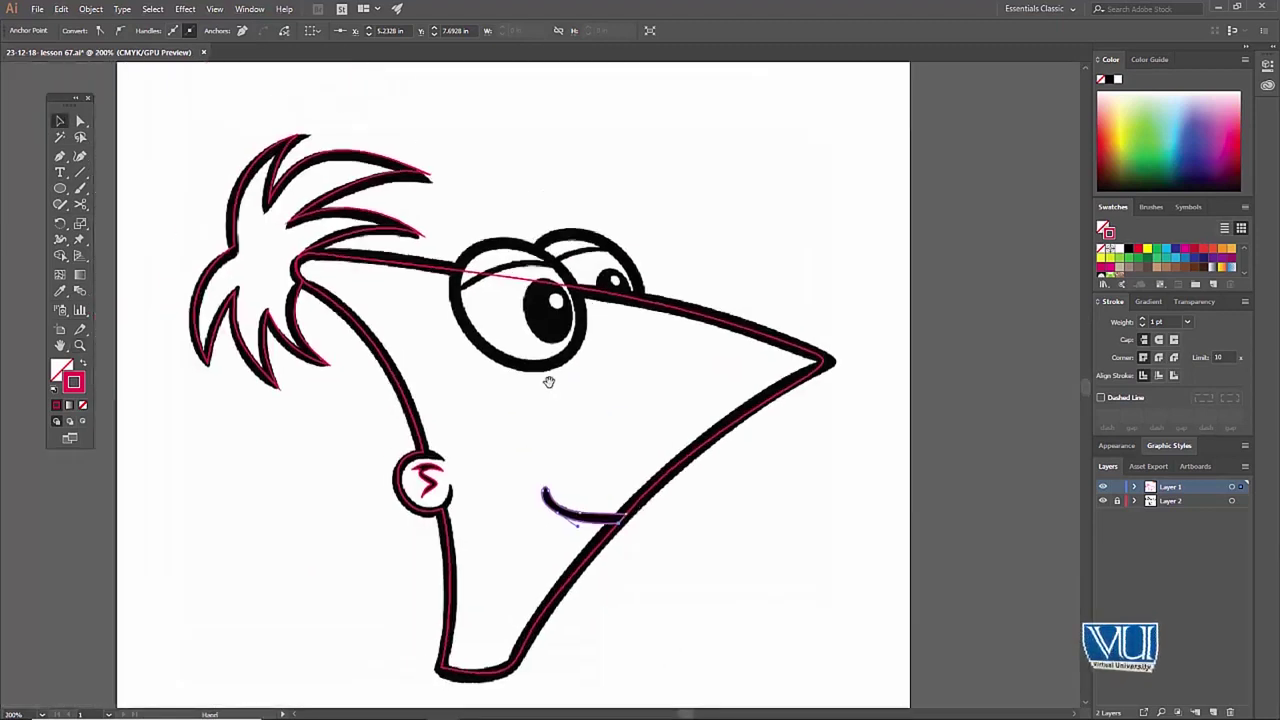
# Zoom in on the front eye and begin its outline, undoing a misplaced curve.
pyautogui.click(549, 353)
pyautogui.moveTo(549, 323); pyautogui.dragTo(556, 336)
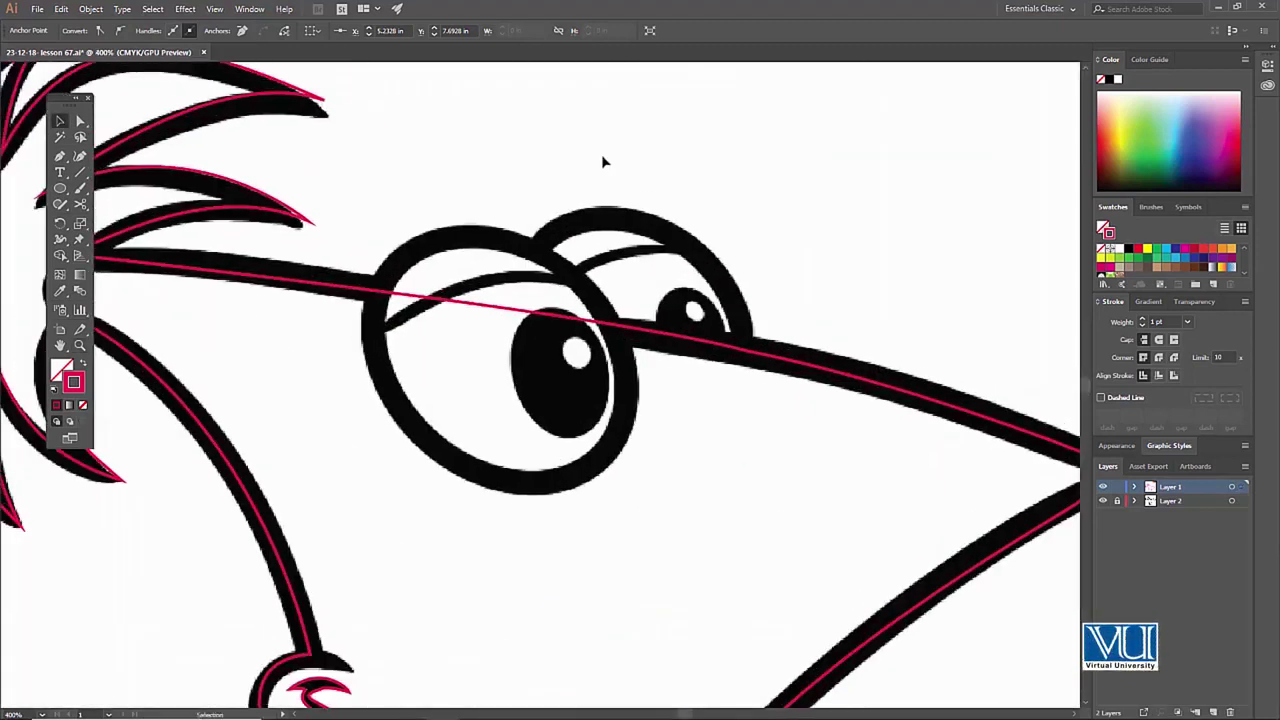
pyautogui.keyDown('alt'); pyautogui.click(486, 329); pyautogui.keyUp('alt')
pyautogui.click(506, 380)
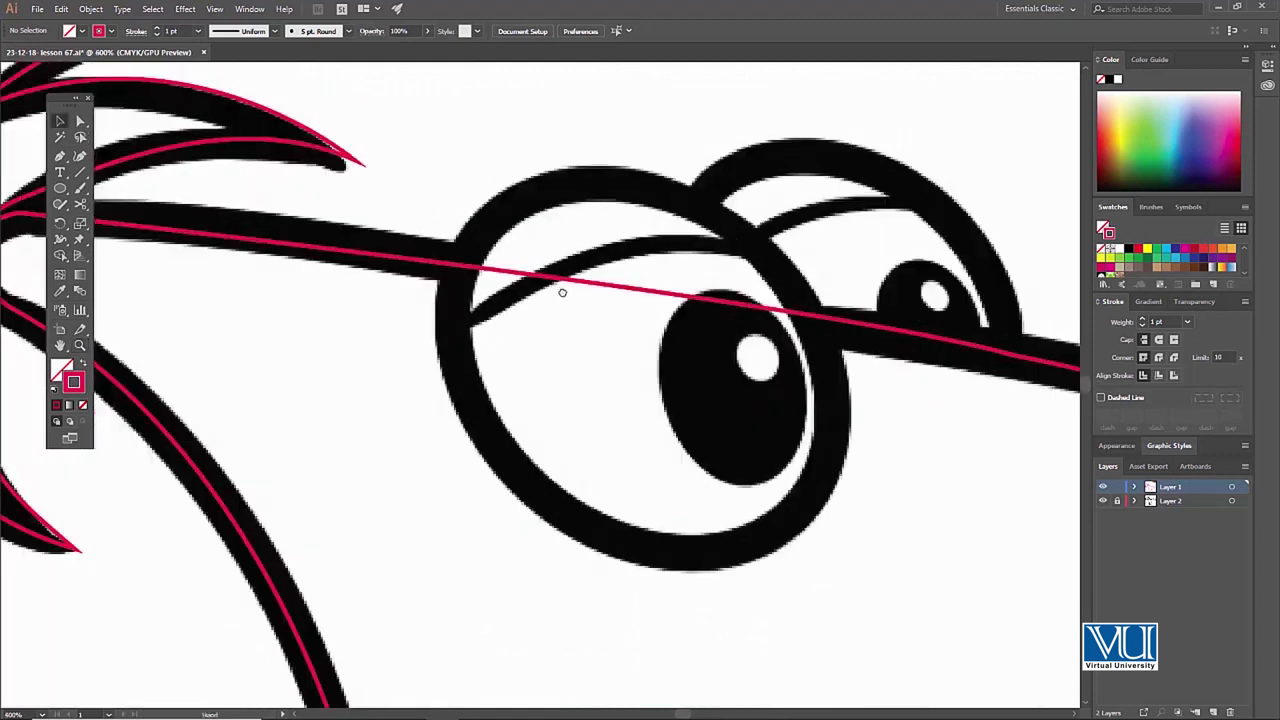
pyautogui.moveTo(562, 292); pyautogui.dragTo(451, 323)
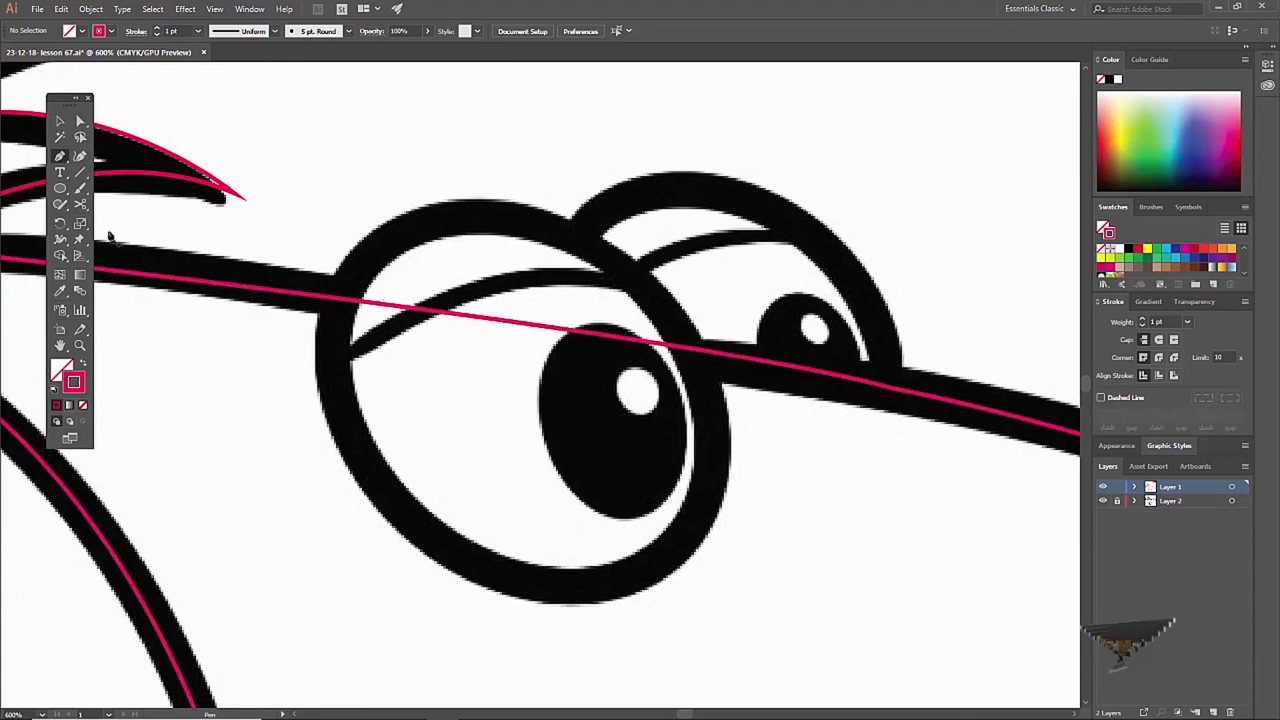
pyautogui.click(366, 426)
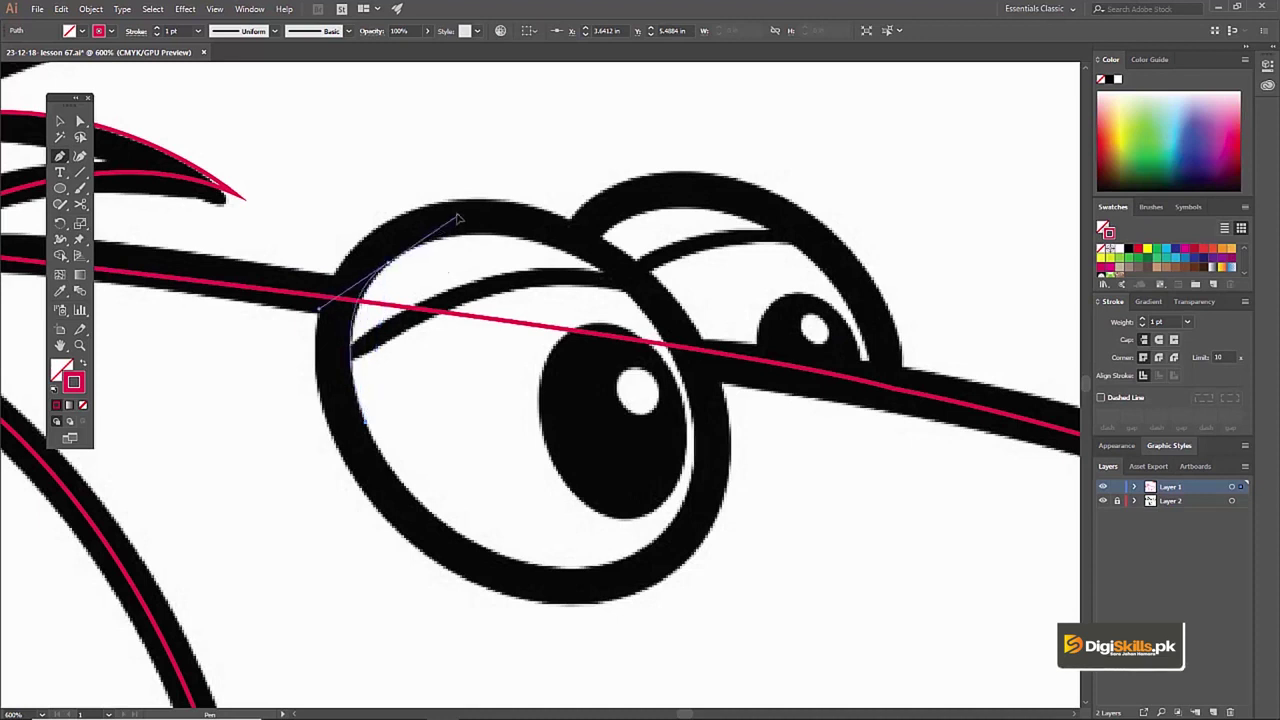
pyautogui.moveTo(418, 247); pyautogui.dragTo(672, 302)
pyautogui.moveTo(726, 437); pyautogui.dragTo(728, 396)
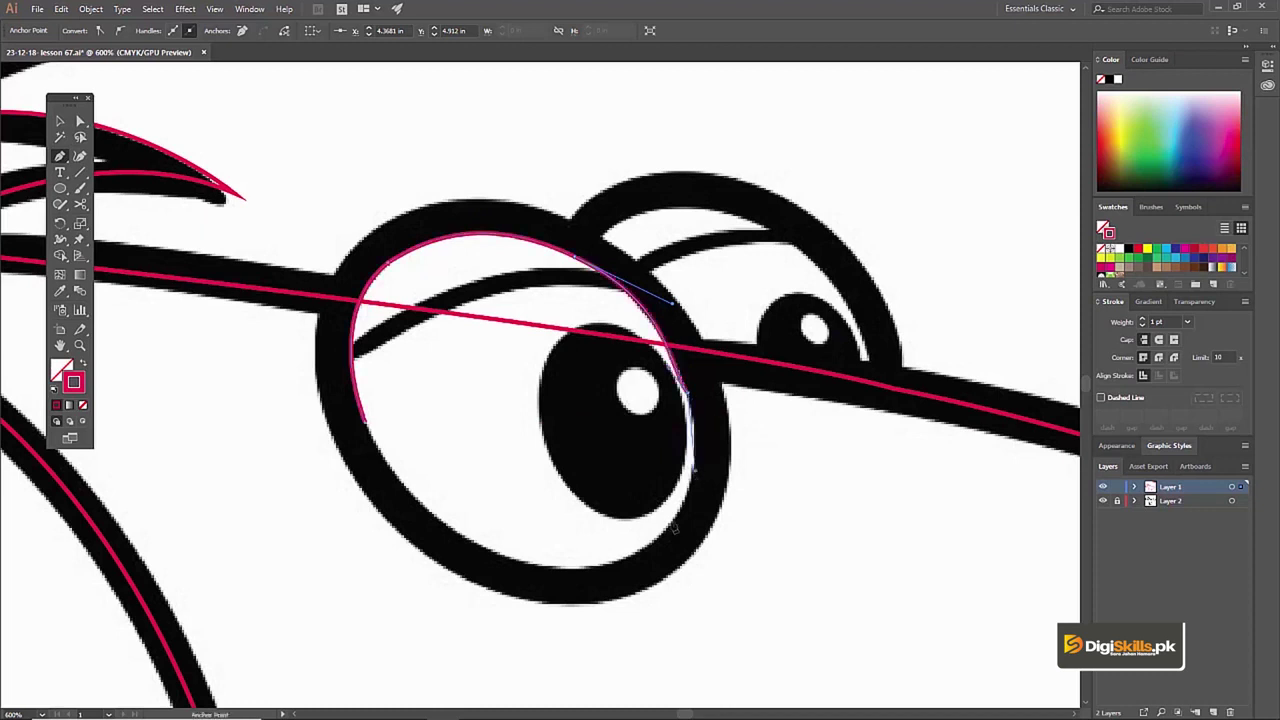
pyautogui.hotkey('ctrl', 'z')
pyautogui.hotkey('ctrl', 'z')
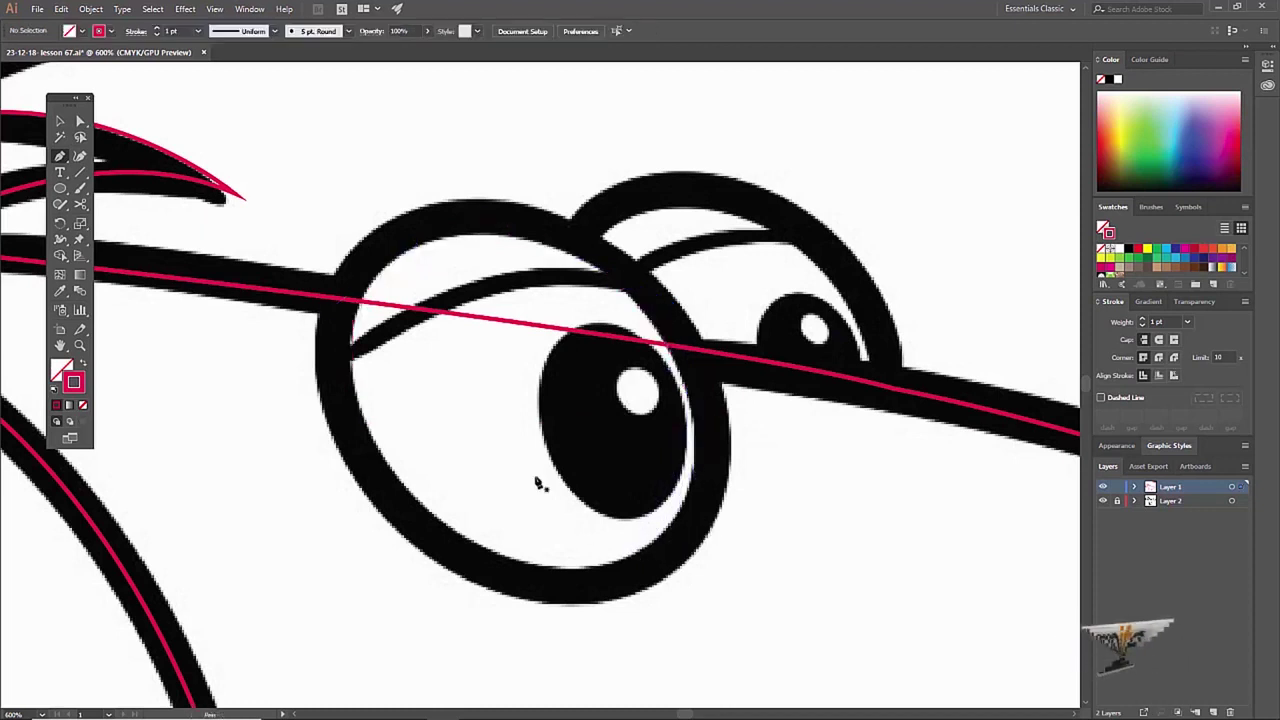
# Trace the front eye's oval with curved anchors up its left side, over the top and around the bottom.
pyautogui.click(381, 487)
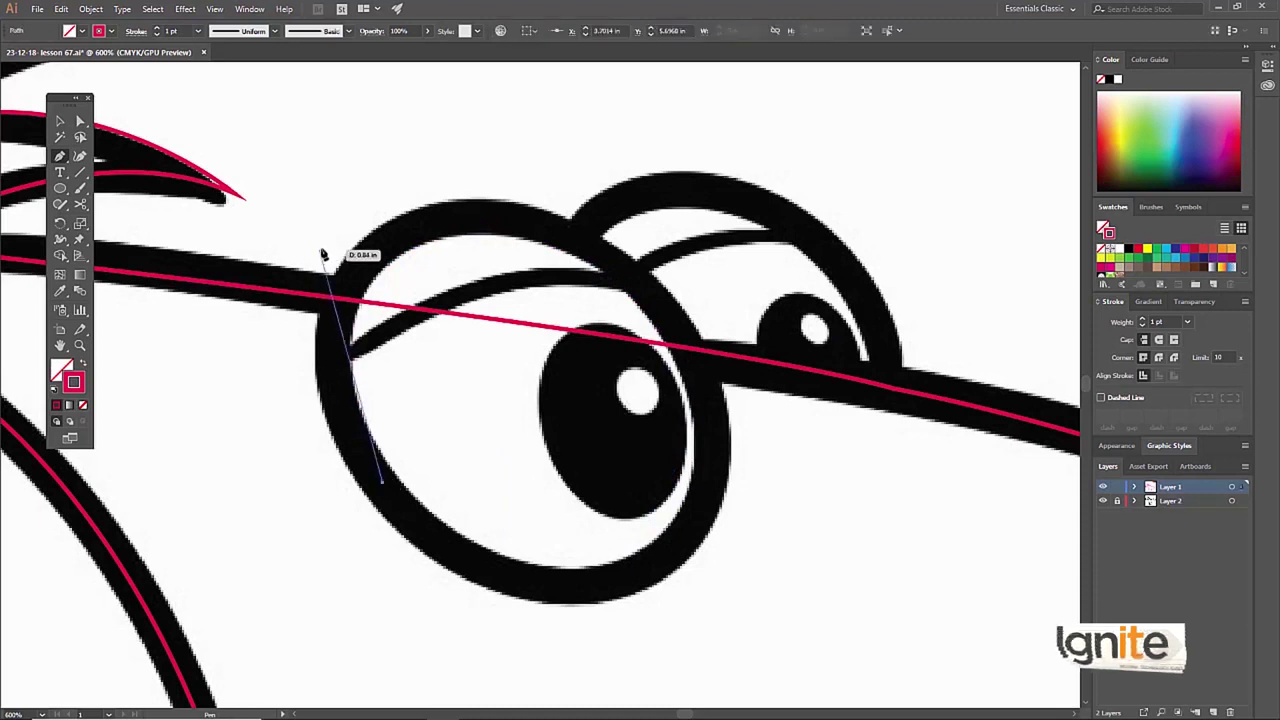
pyautogui.moveTo(349, 275); pyautogui.dragTo(407, 173)
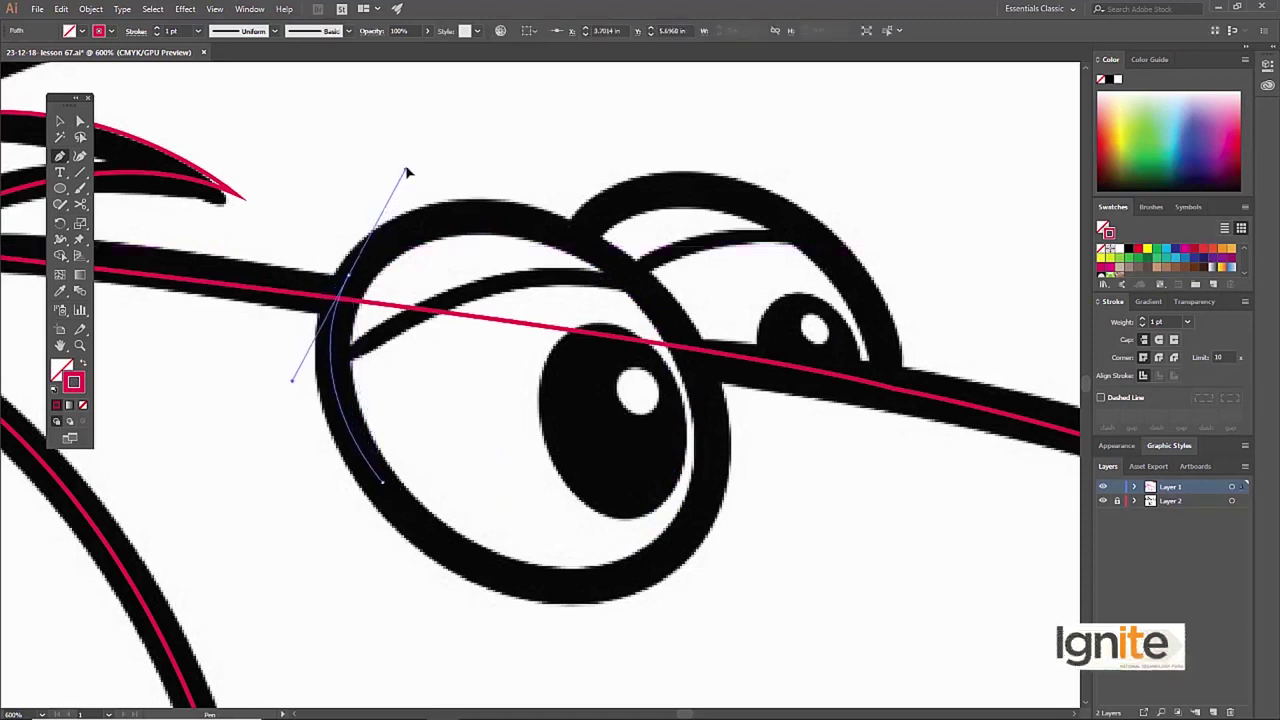
pyautogui.moveTo(366, 256); pyautogui.dragTo(368, 255)
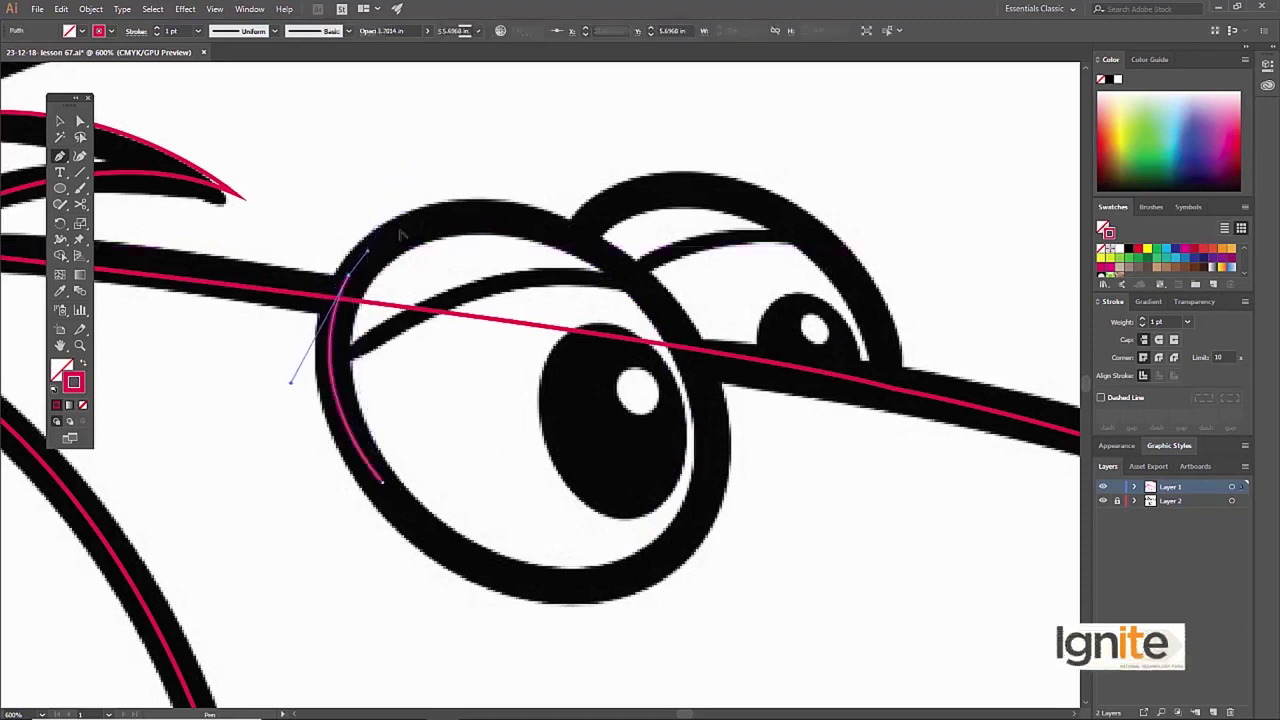
pyautogui.moveTo(586, 242)
pyautogui.mouseDown()
pyautogui.moveTo(715, 316)
pyautogui.moveTo(730, 480)
pyautogui.mouseUp()
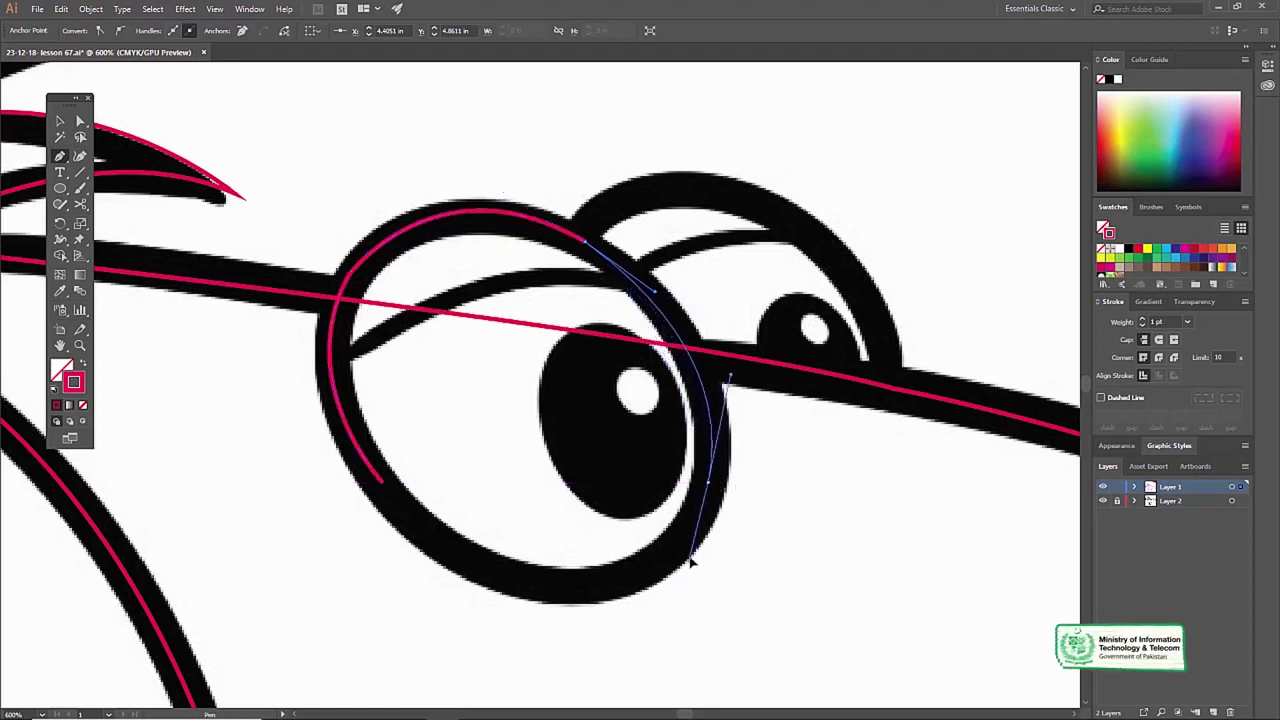
pyautogui.moveTo(383, 482); pyautogui.dragTo(575, 662)
pyautogui.moveTo(710, 307); pyautogui.dragTo(587, 407)
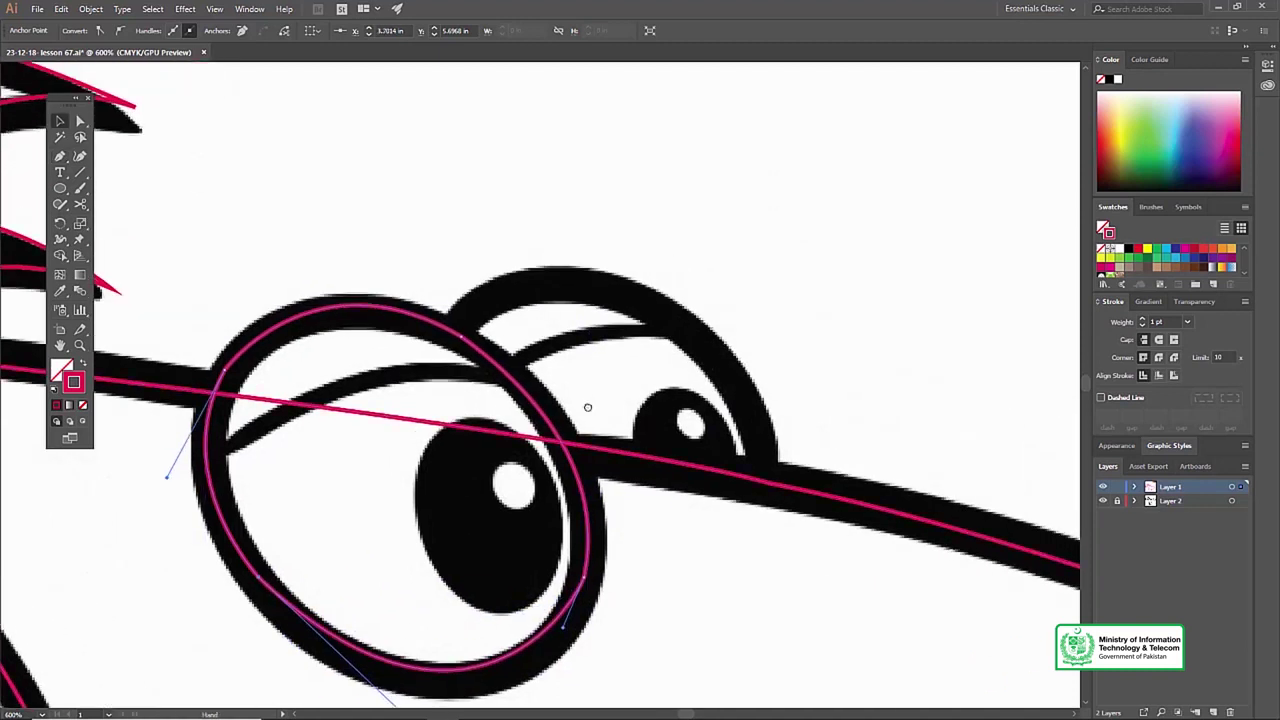
# Trace the back eye's arc from the nose line, add a corner where the eyes meet, and close it.
pyautogui.press('v')
pyautogui.press('p')
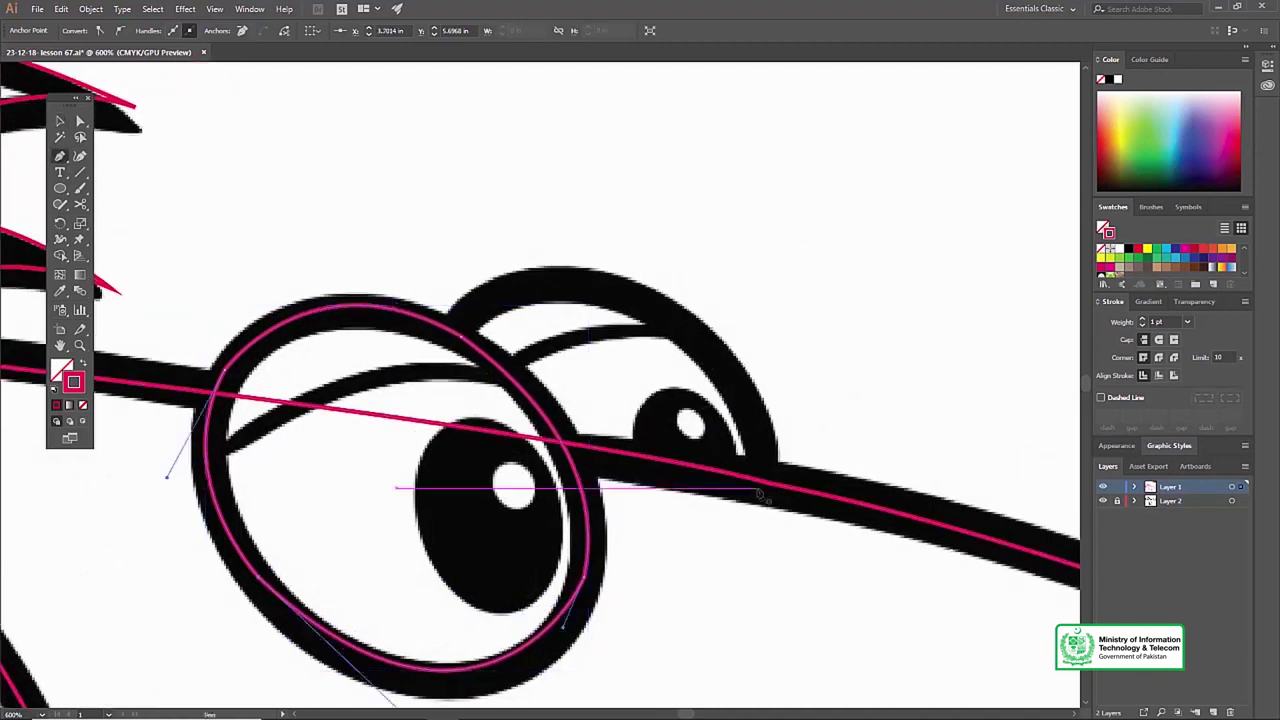
pyautogui.click(772, 485)
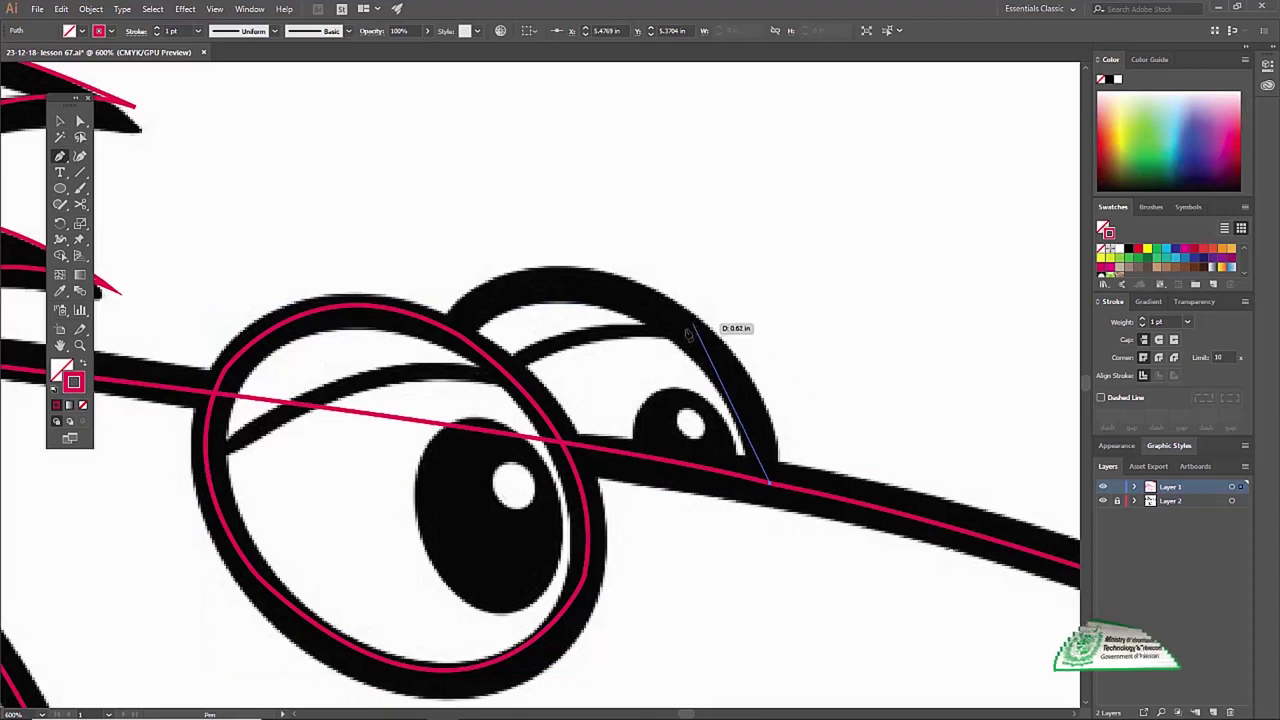
pyautogui.moveTo(594, 282); pyautogui.dragTo(437, 249)
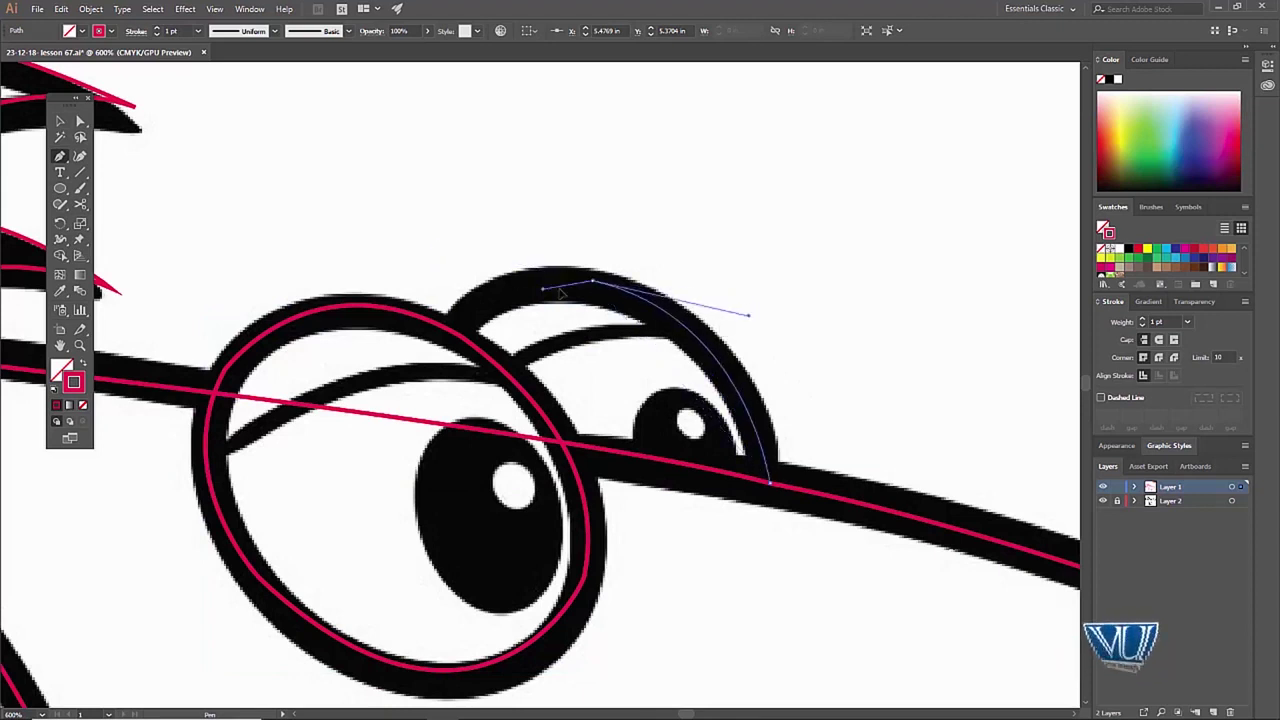
pyautogui.moveTo(570, 284)
pyautogui.mouseDown()
pyautogui.moveTo(460, 335)
pyautogui.moveTo(424, 376)
pyautogui.mouseUp()
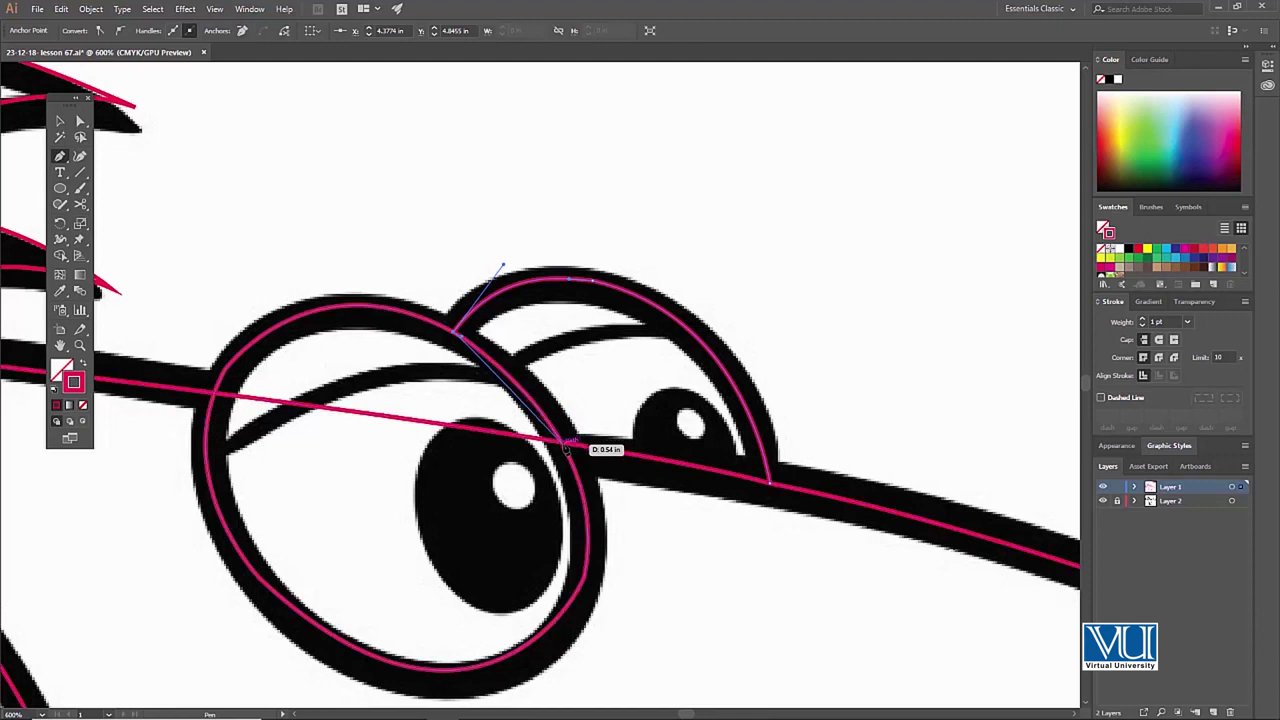
pyautogui.click(568, 444)
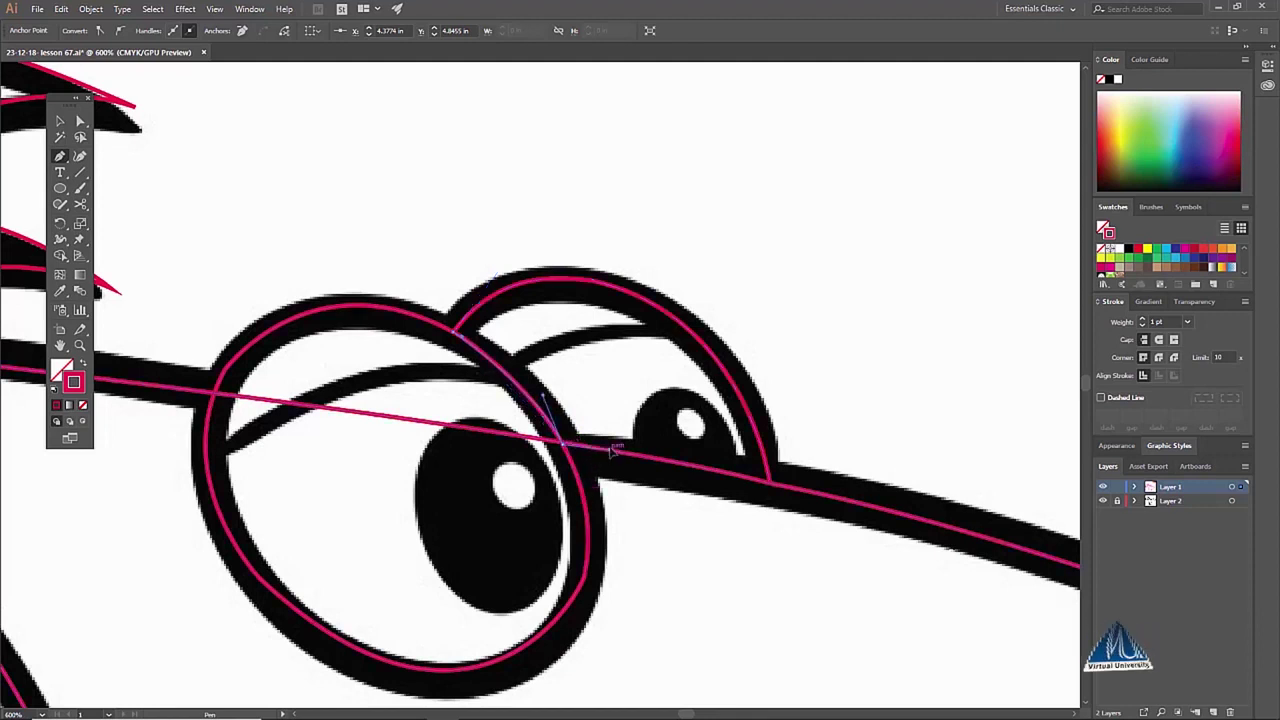
pyautogui.click(775, 485)
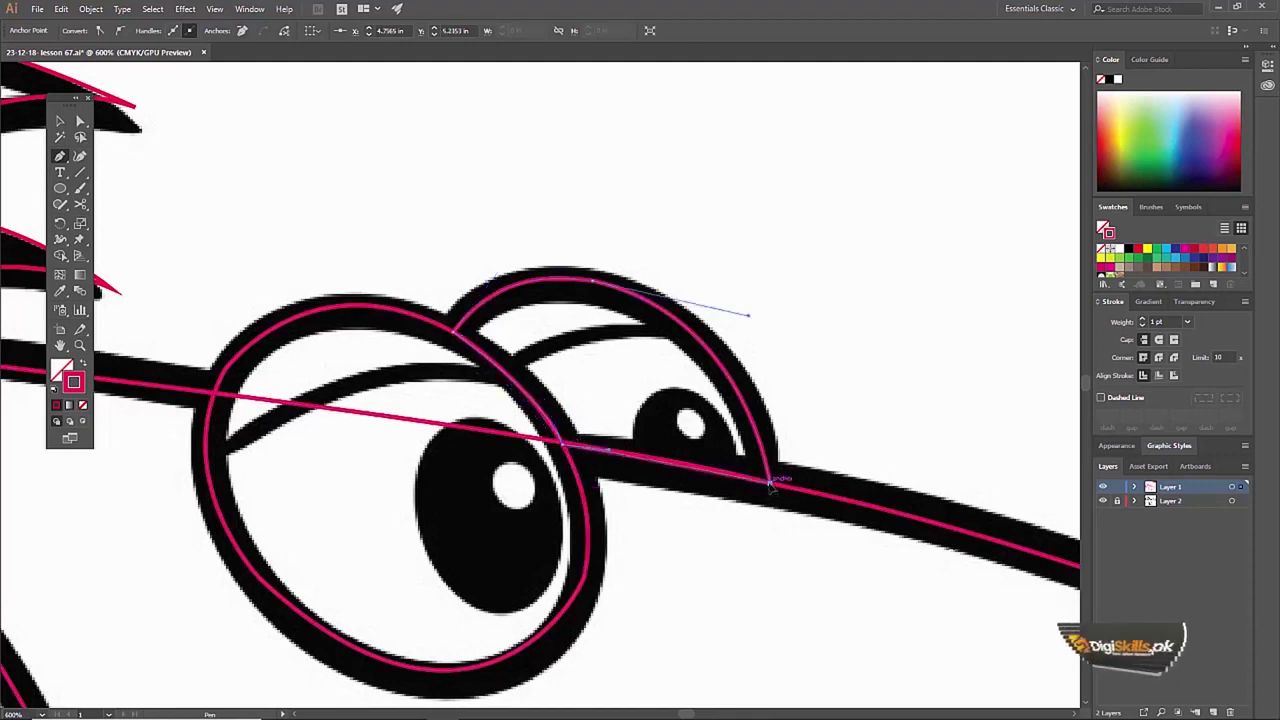
# Preview the traced paths in Outline view, then zoom in and center on the back eye.
pyautogui.hotkey('ctrl', 'y')
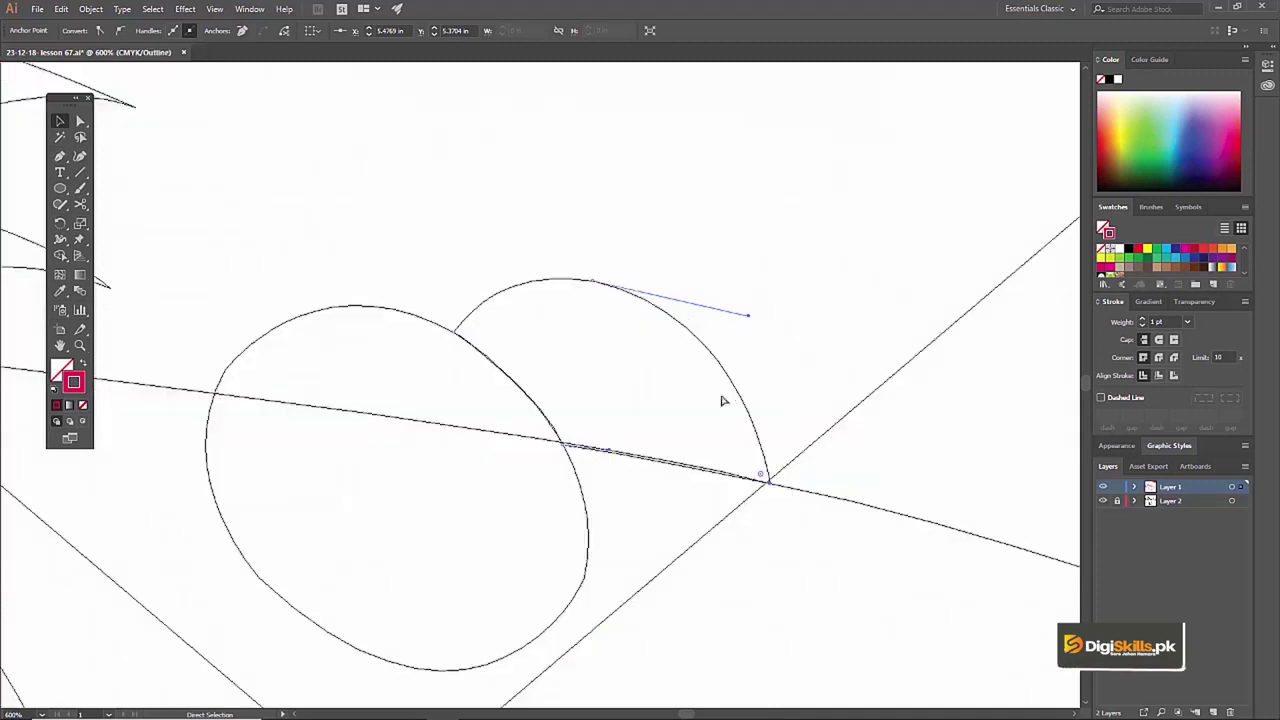
pyautogui.hotkey('ctrl', 'y')
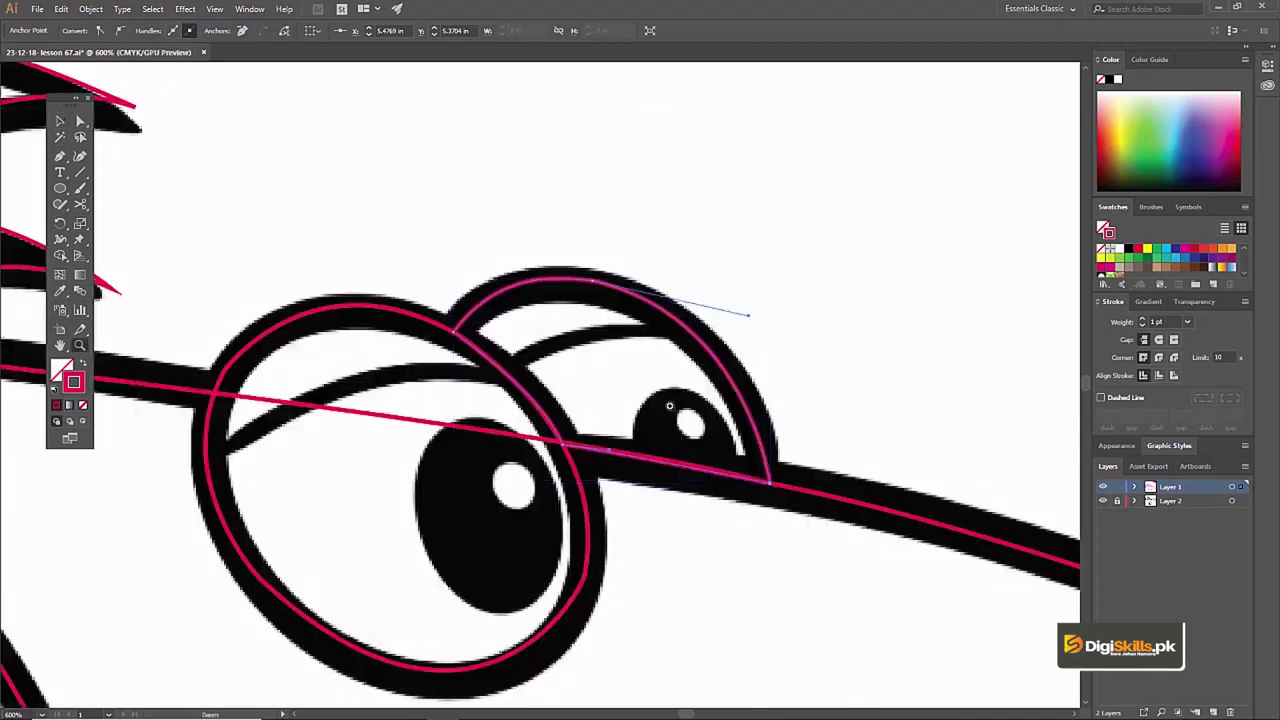
pyautogui.hotkey('ctrl', '+')
pyautogui.click(793, 304)
pyautogui.moveTo(446, 310)
pyautogui.mouseDown()
pyautogui.moveTo(701, 307)
pyautogui.moveTo(620, 300)
pyautogui.mouseUp()
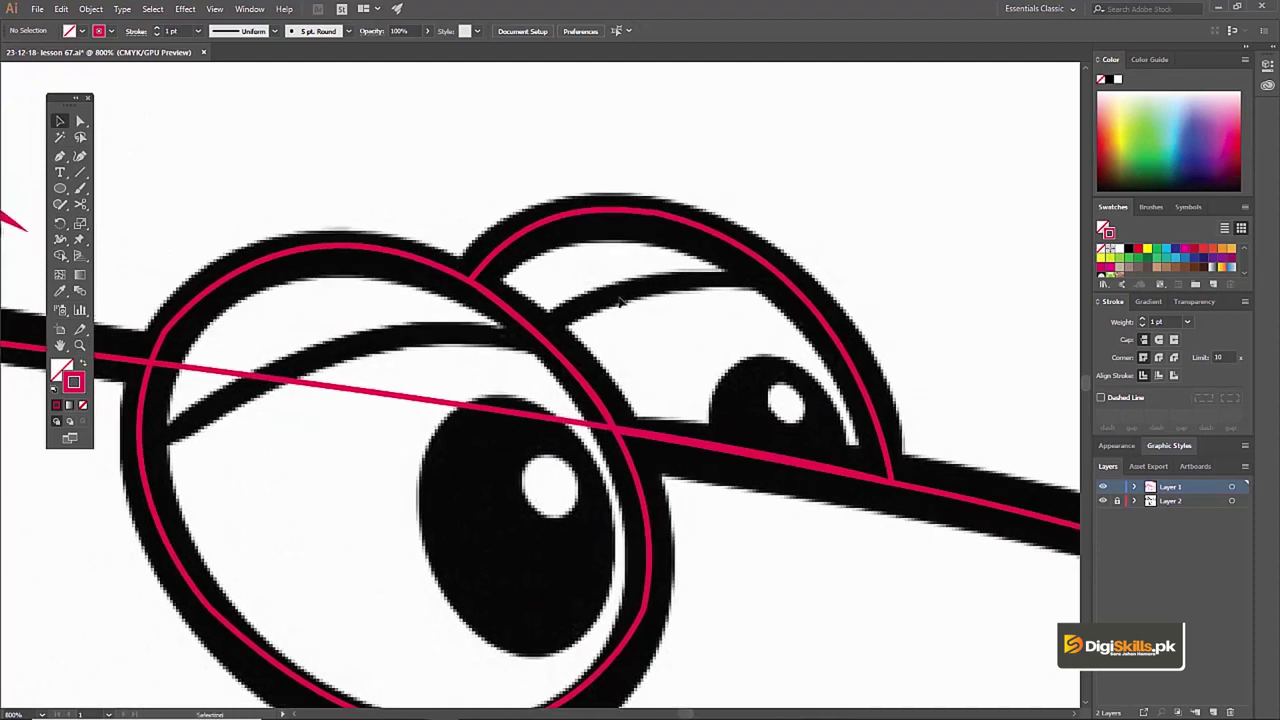
# Draw the back eye's eyelid curve, then add a small circle over its pupil highlight.
pyautogui.click(540, 330)
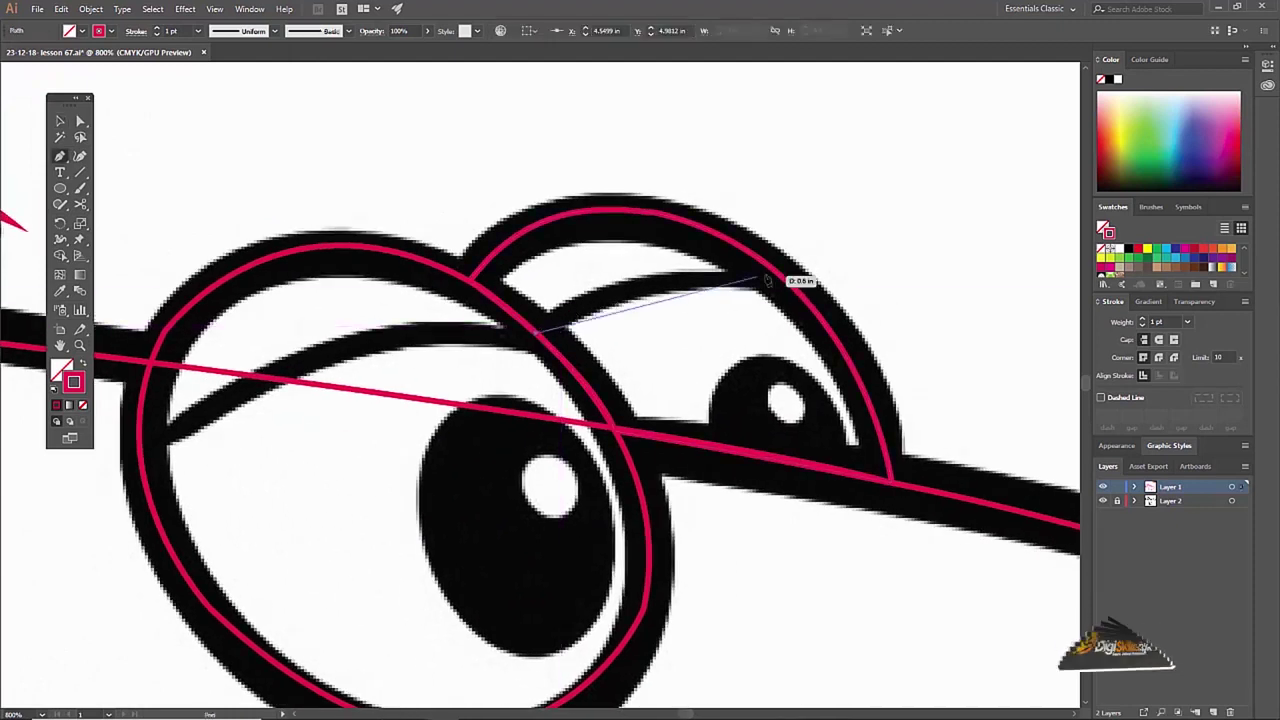
pyautogui.moveTo(779, 270); pyautogui.dragTo(896, 288)
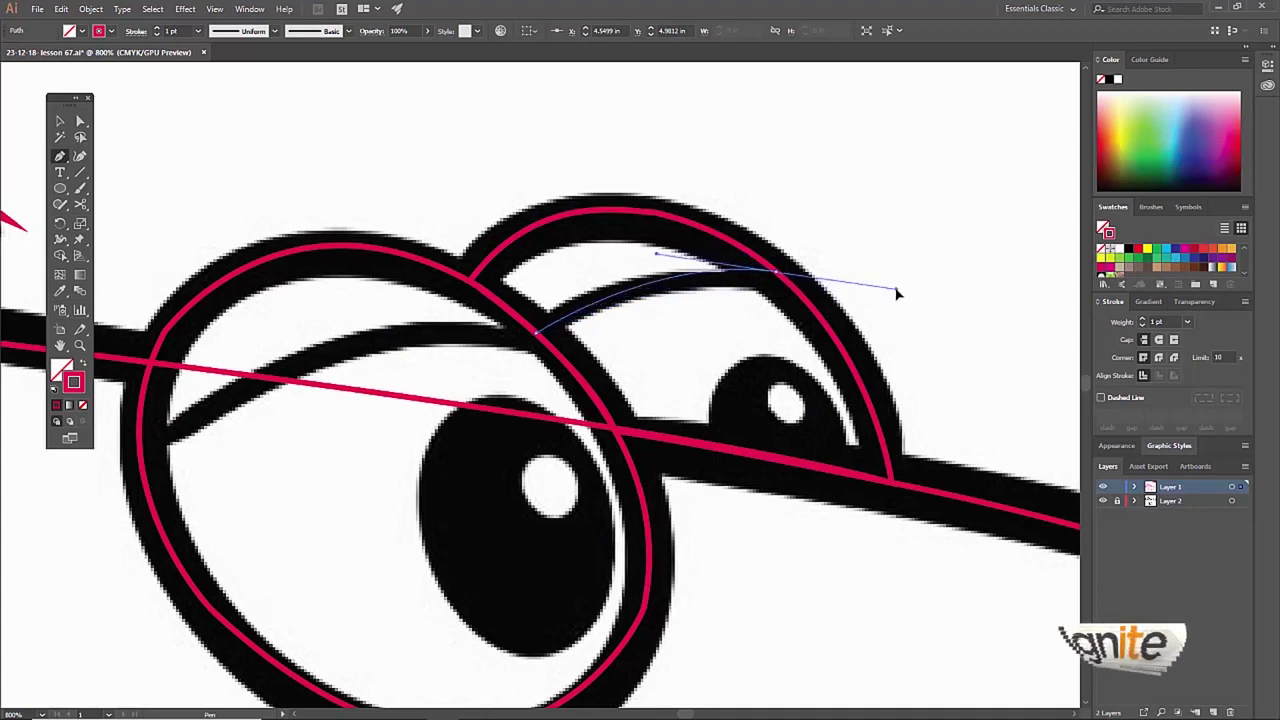
pyautogui.click(778, 275)
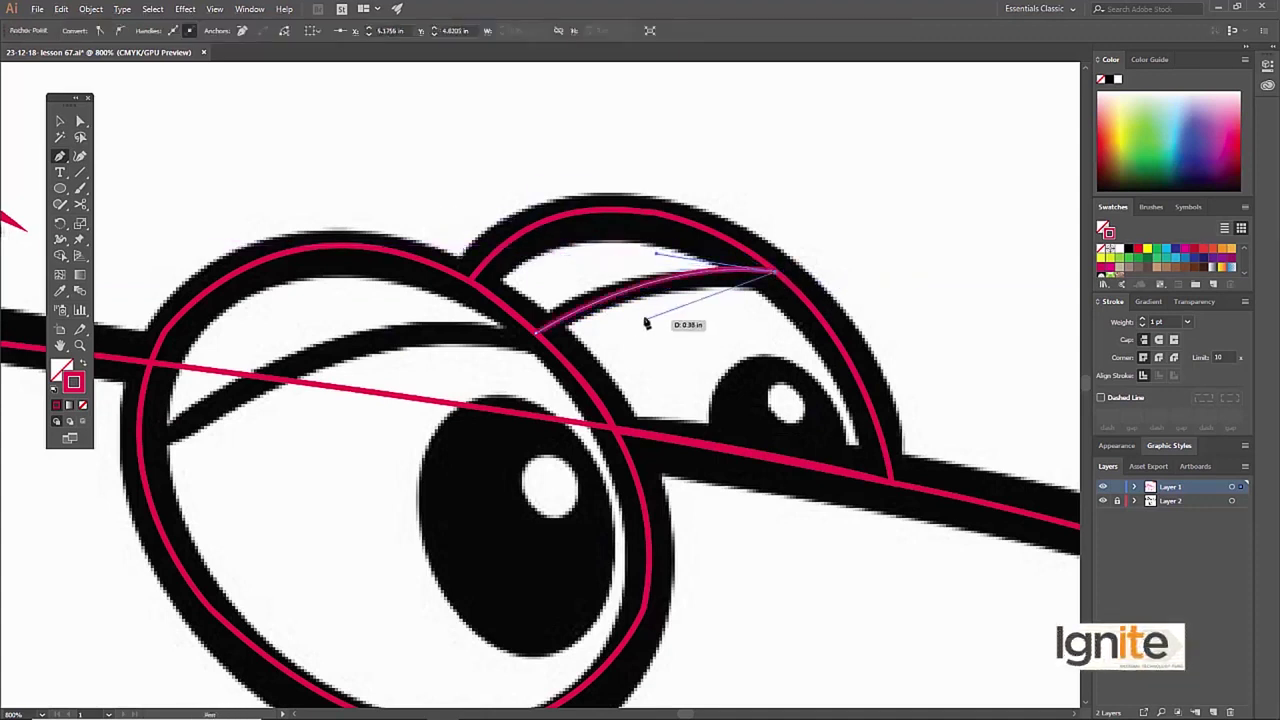
pyautogui.keyDown('ctrl'); pyautogui.click(686, 349); pyautogui.keyUp('ctrl')
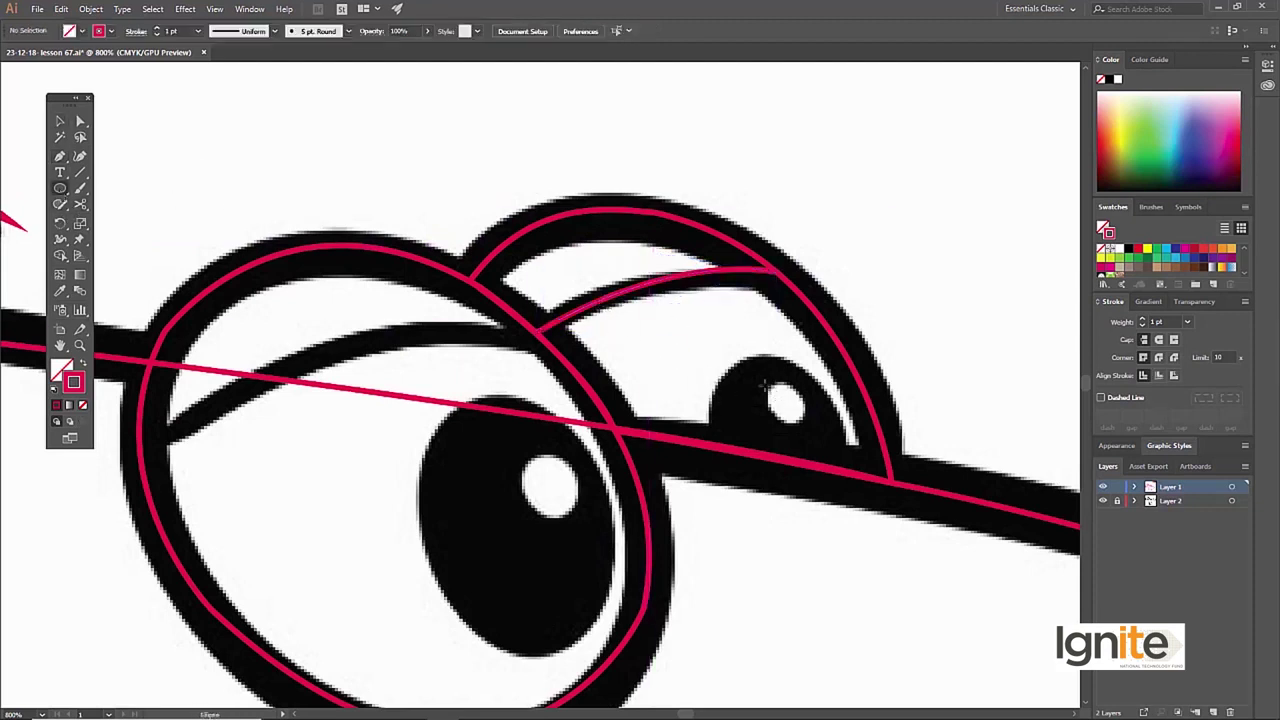
pyautogui.moveTo(800, 412)
pyautogui.mouseDown()
pyautogui.moveTo(808, 428)
pyautogui.moveTo(783, 386)
pyautogui.moveTo(736, 378)
pyautogui.mouseUp()
# Trace the small eye's dark pupil as a closed curved shape.
pyautogui.hotkey('ctrl', 'shift', 'a')
pyautogui.press('p')
pyautogui.click(789, 443)
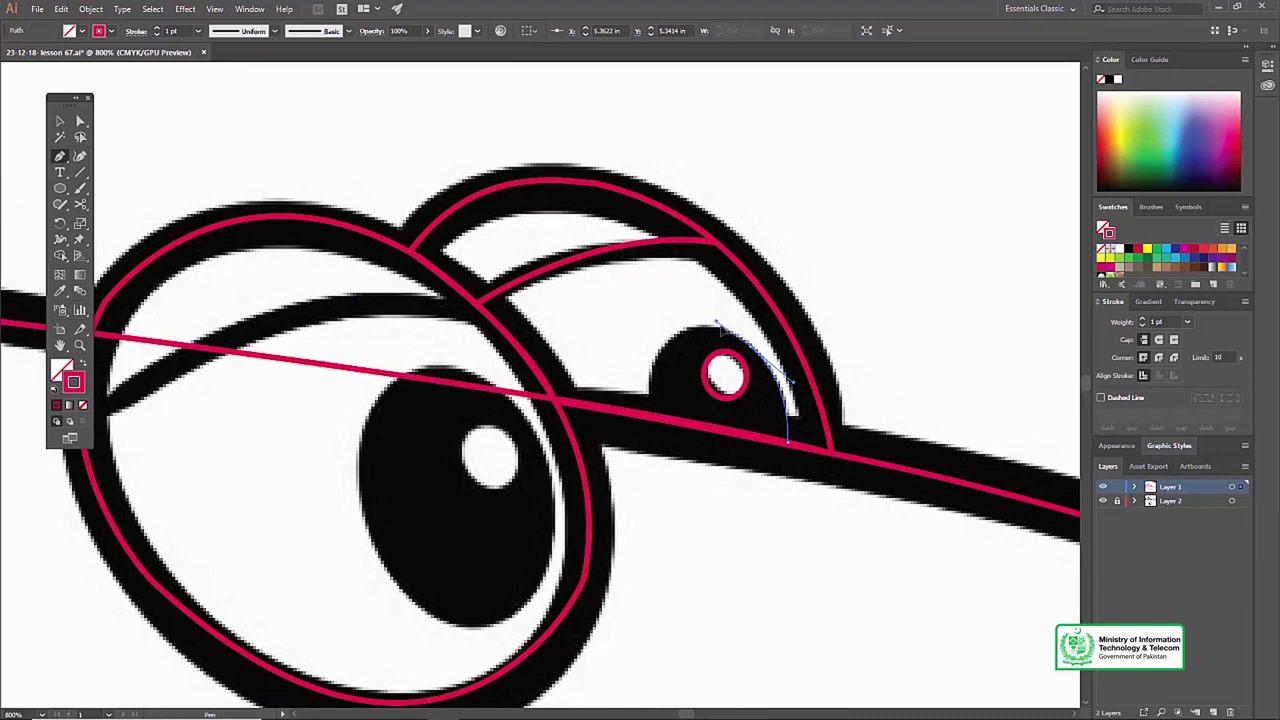
pyautogui.moveTo(712, 335); pyautogui.dragTo(673, 327)
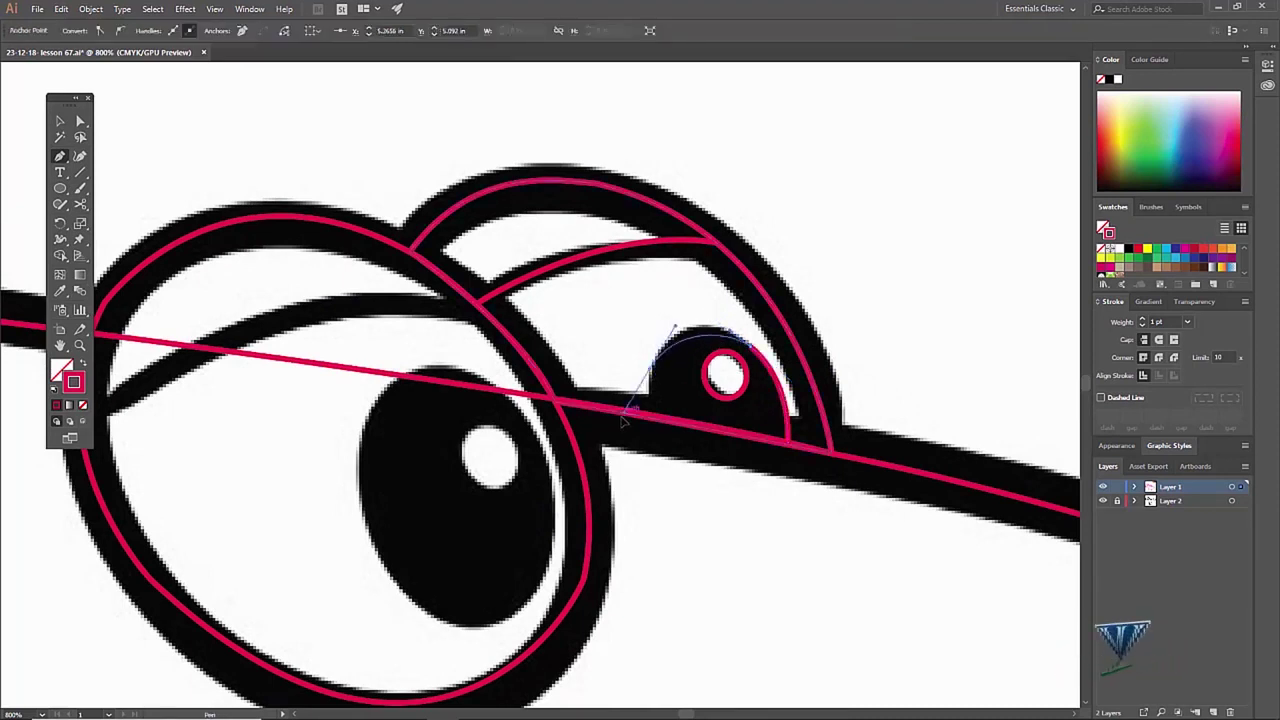
pyautogui.moveTo(649, 372); pyautogui.dragTo(646, 421)
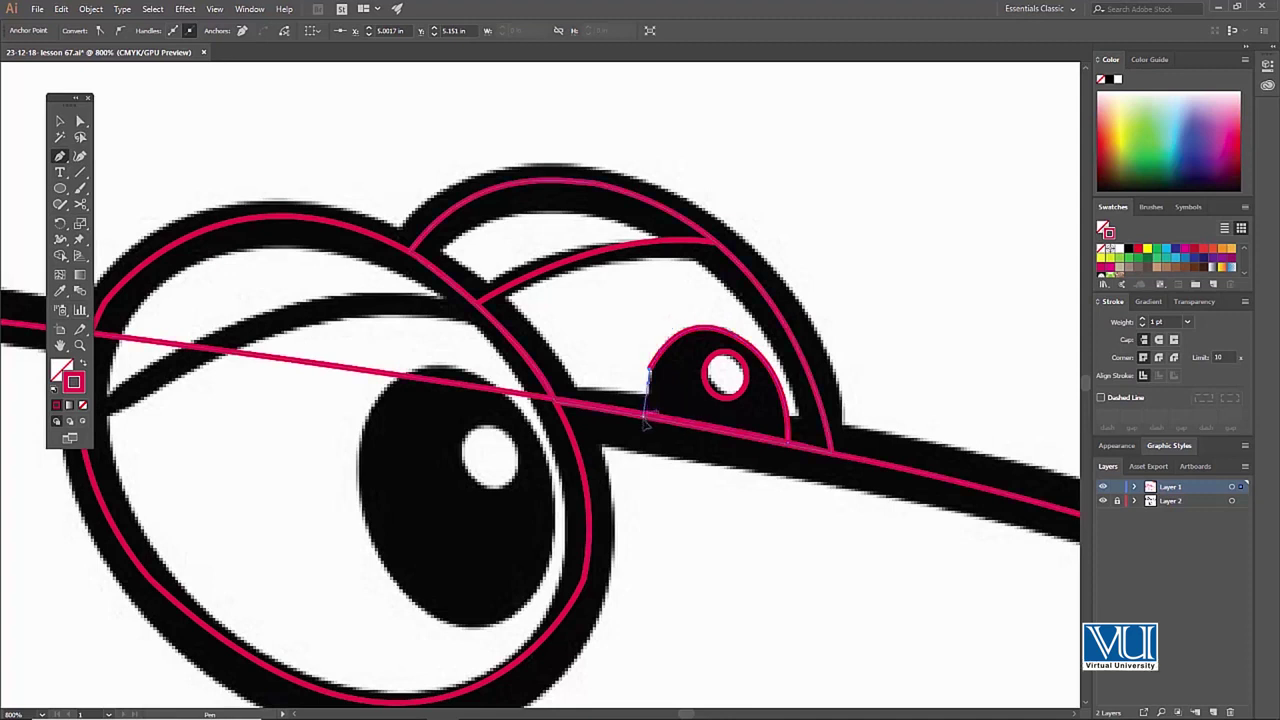
pyautogui.moveTo(787, 443); pyautogui.dragTo(792, 446)
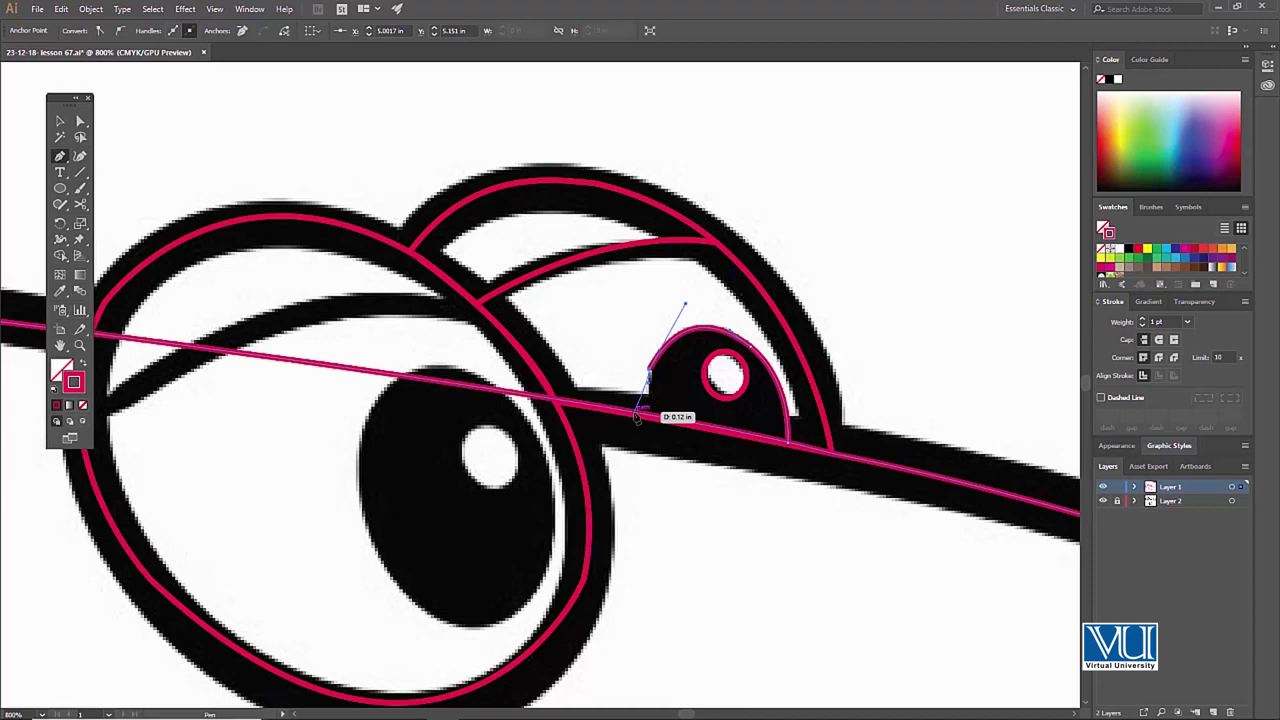
pyautogui.moveTo(633, 422)
pyautogui.mouseDown()
pyautogui.moveTo(633, 436)
pyautogui.moveTo(634, 417)
pyautogui.moveTo(795, 447)
pyautogui.moveTo(650, 428)
pyautogui.mouseUp()
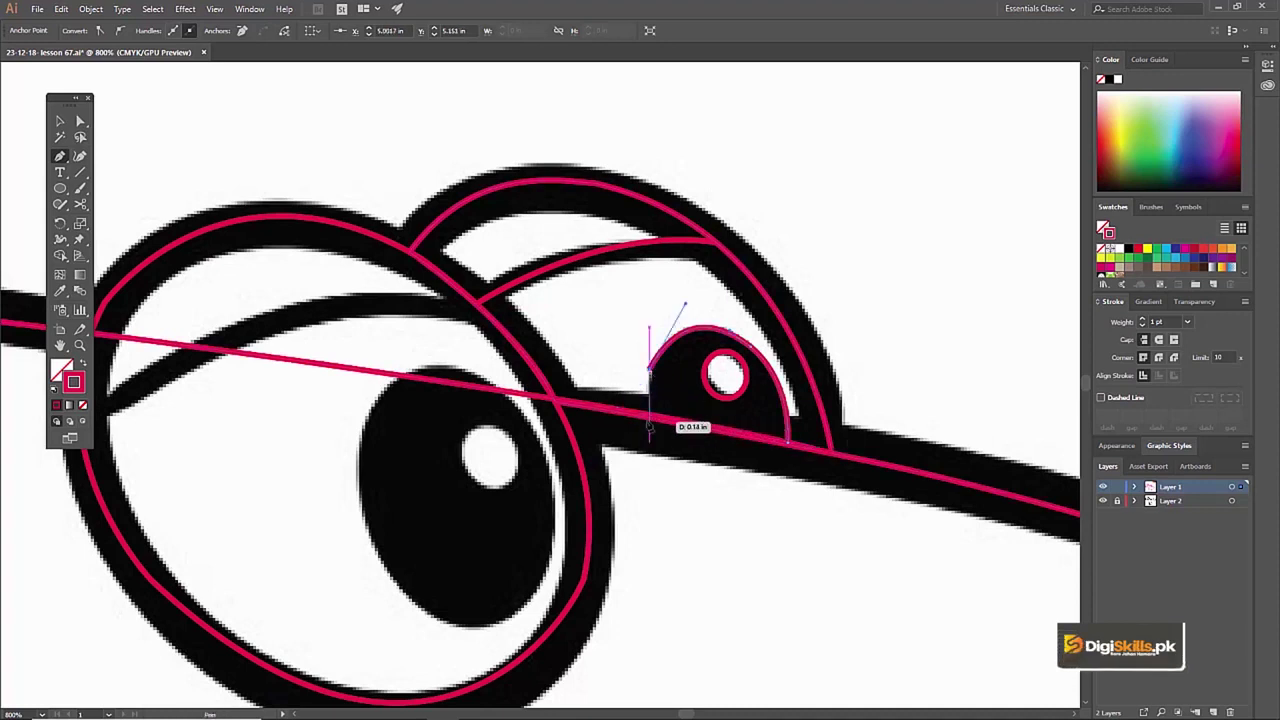
pyautogui.click(790, 445)
# Draw ellipses over the big eye's white highlight and black pupil, resizing the pupil ellipse to fit.
pyautogui.moveTo(528, 478); pyautogui.dragTo(686, 395)
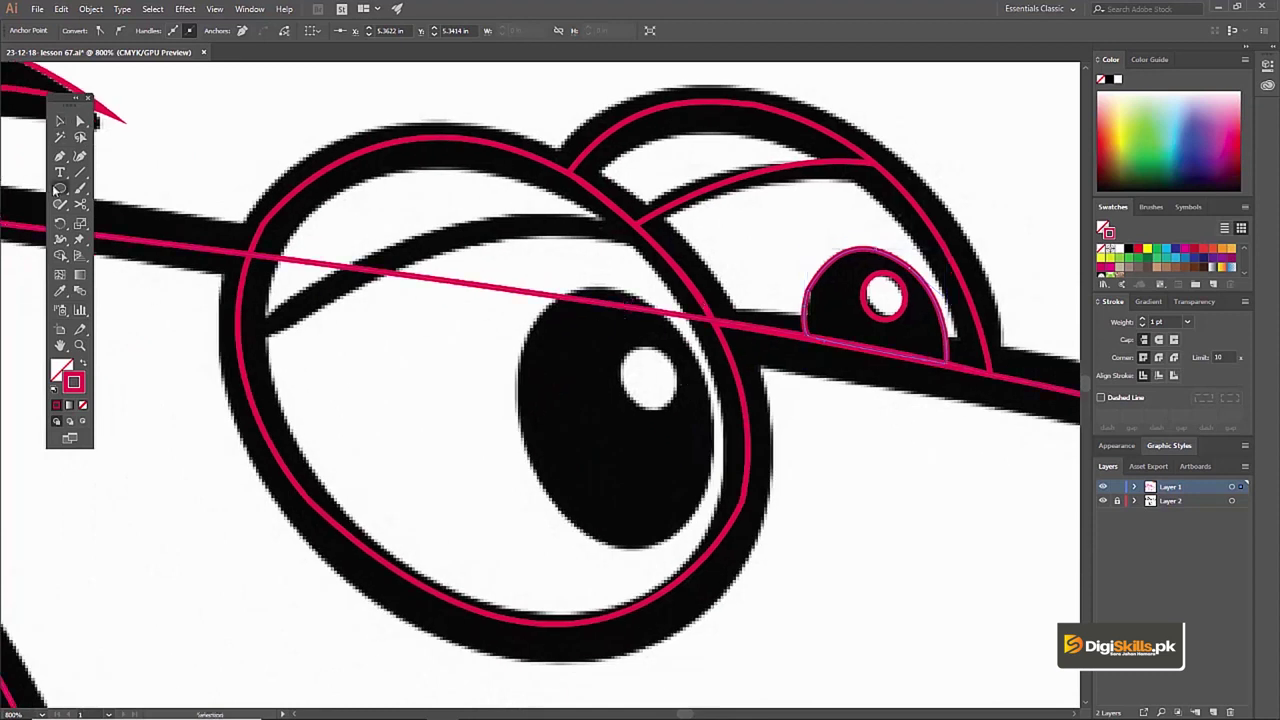
pyautogui.moveTo(625, 345); pyautogui.dragTo(680, 416)
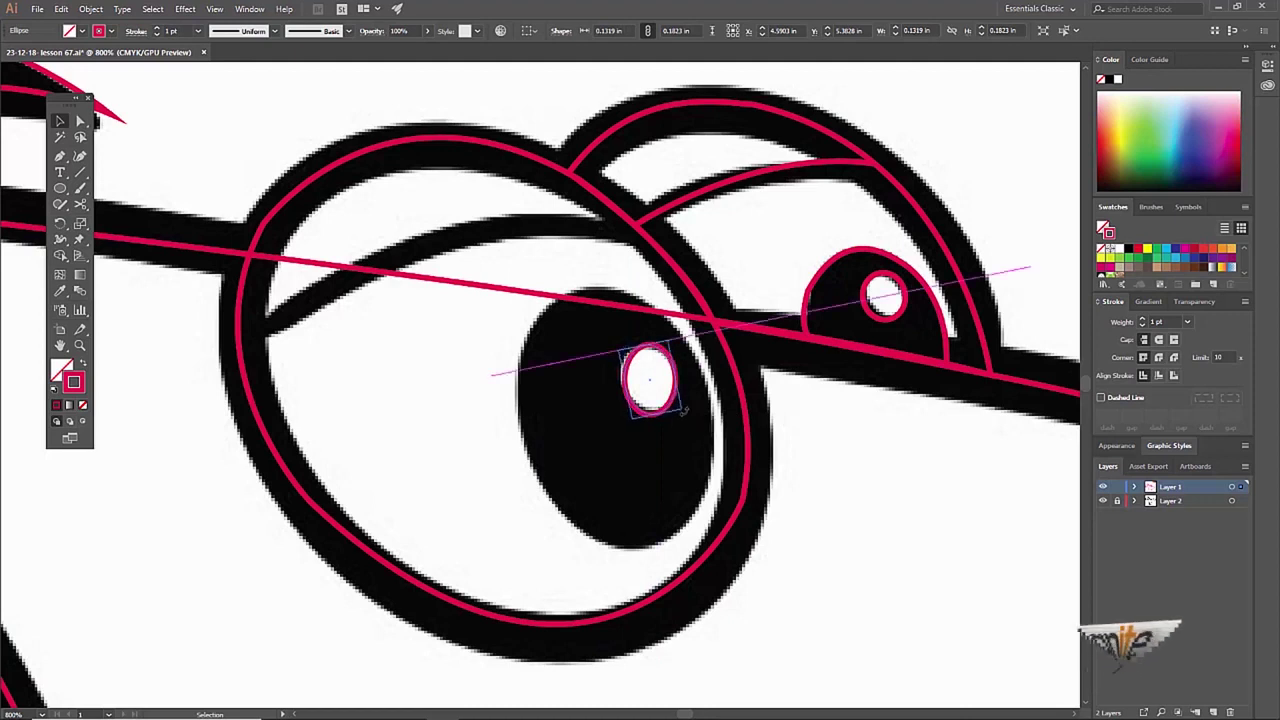
pyautogui.hotkey('ctrl', 'shift', 'a')
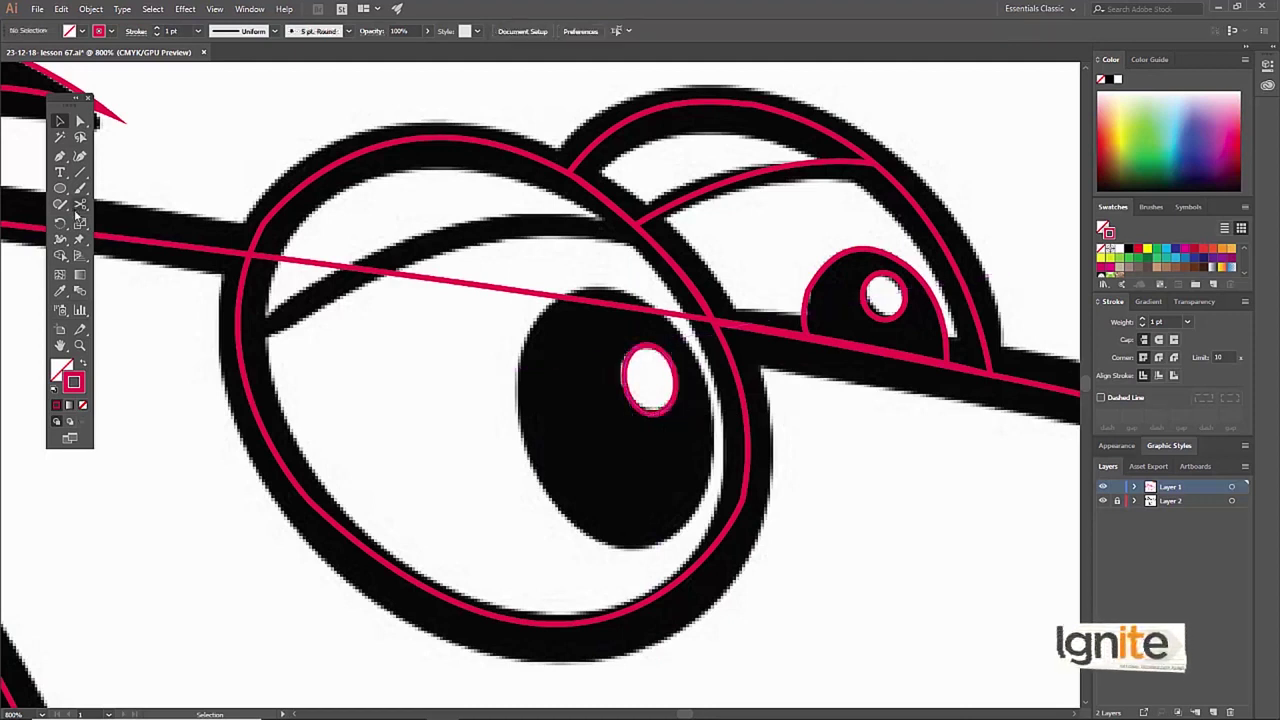
pyautogui.moveTo(509, 283)
pyautogui.mouseDown()
pyautogui.moveTo(700, 530)
pyautogui.moveTo(697, 446)
pyautogui.mouseUp()
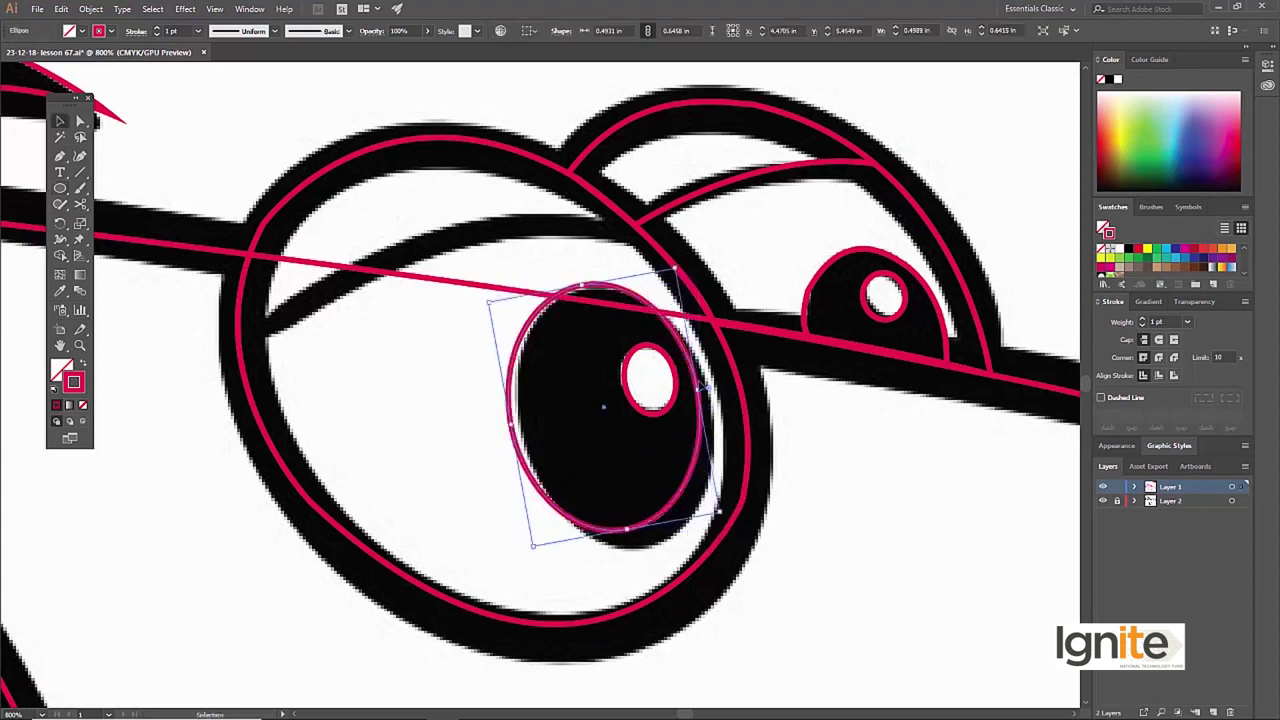
pyautogui.moveTo(703, 389); pyautogui.dragTo(716, 387)
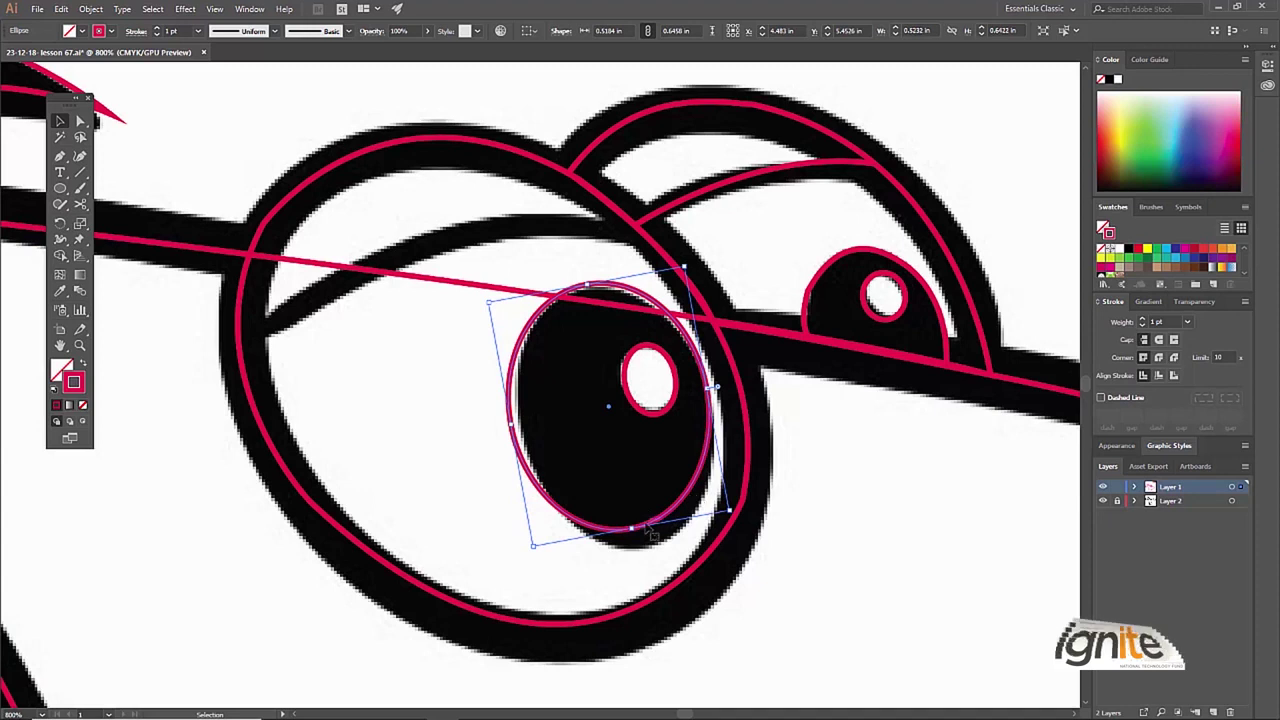
pyautogui.moveTo(631, 528); pyautogui.dragTo(634, 548)
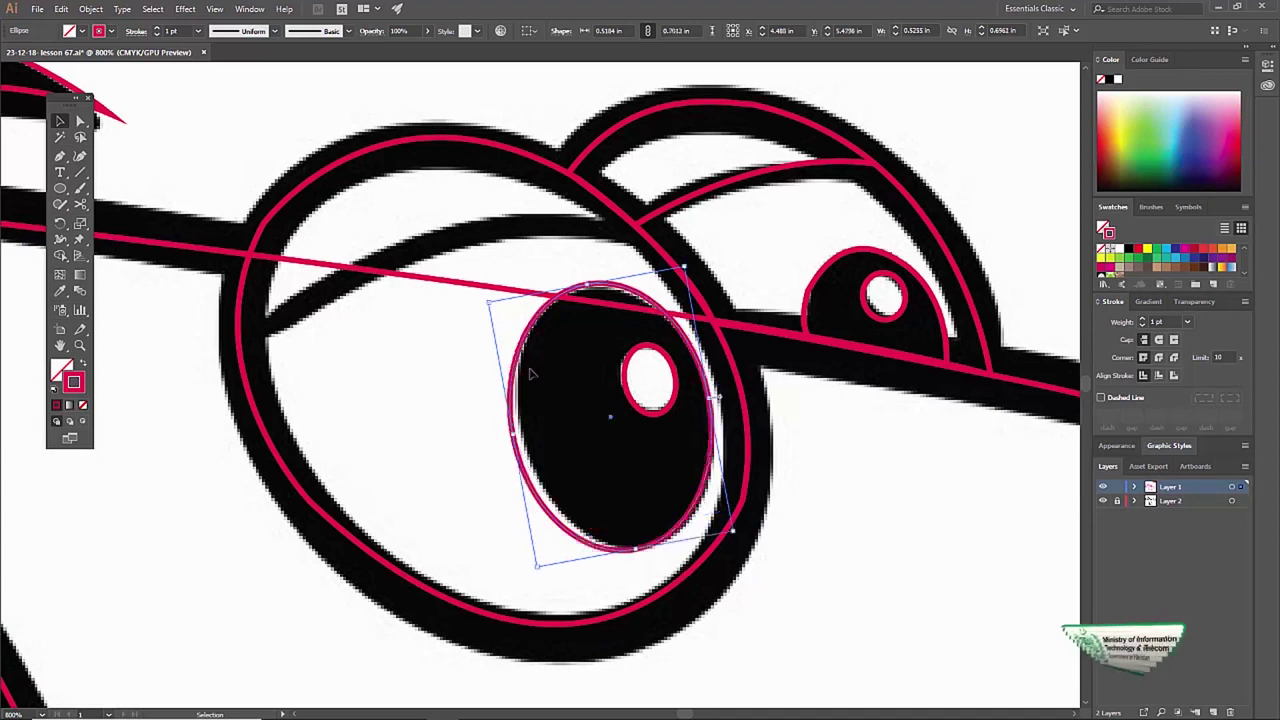
pyautogui.moveTo(506, 430); pyautogui.dragTo(513, 430)
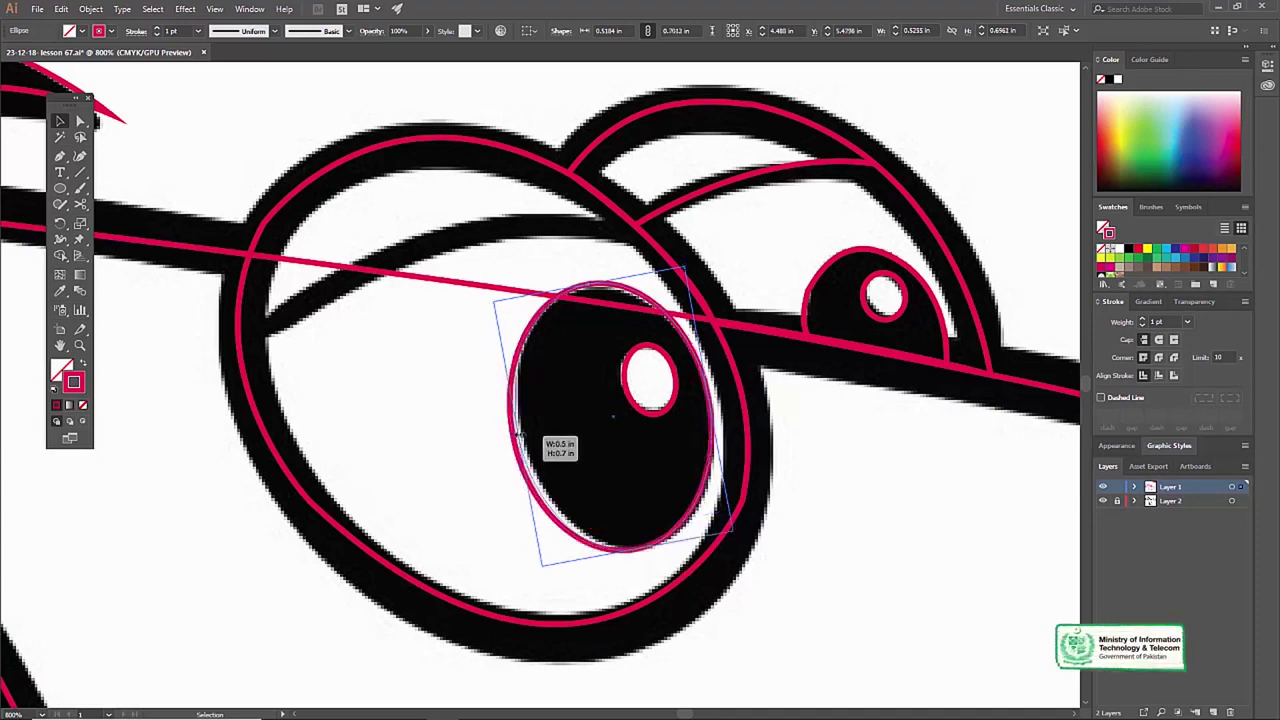
# Zoom out to check the whole head, then zoom back in close on the big eye.
pyautogui.keyDown('alt'); pyautogui.click(643, 437); pyautogui.keyUp('alt')
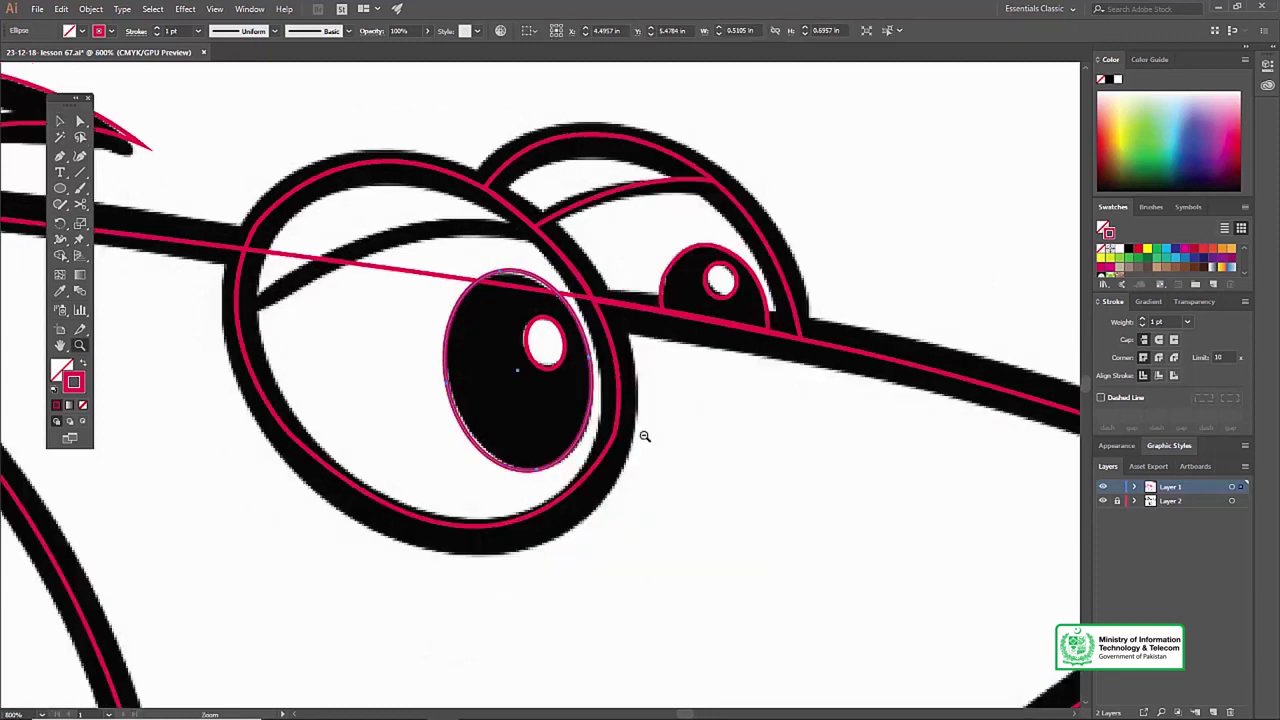
pyautogui.keyDown('alt'); pyautogui.click(400, 374); pyautogui.keyUp('alt')
pyautogui.keyDown('alt'); pyautogui.click(595, 481); pyautogui.keyUp('alt')
pyautogui.click(582, 431)
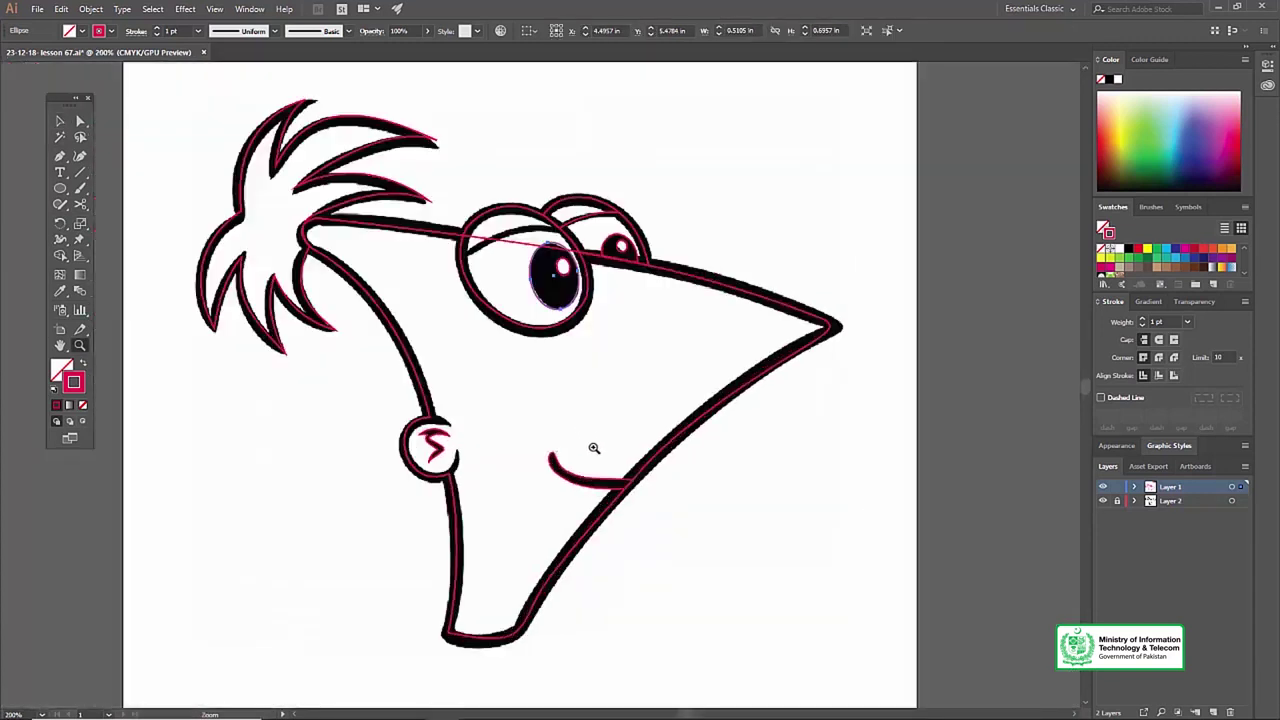
pyautogui.click(545, 348)
pyautogui.click(555, 297)
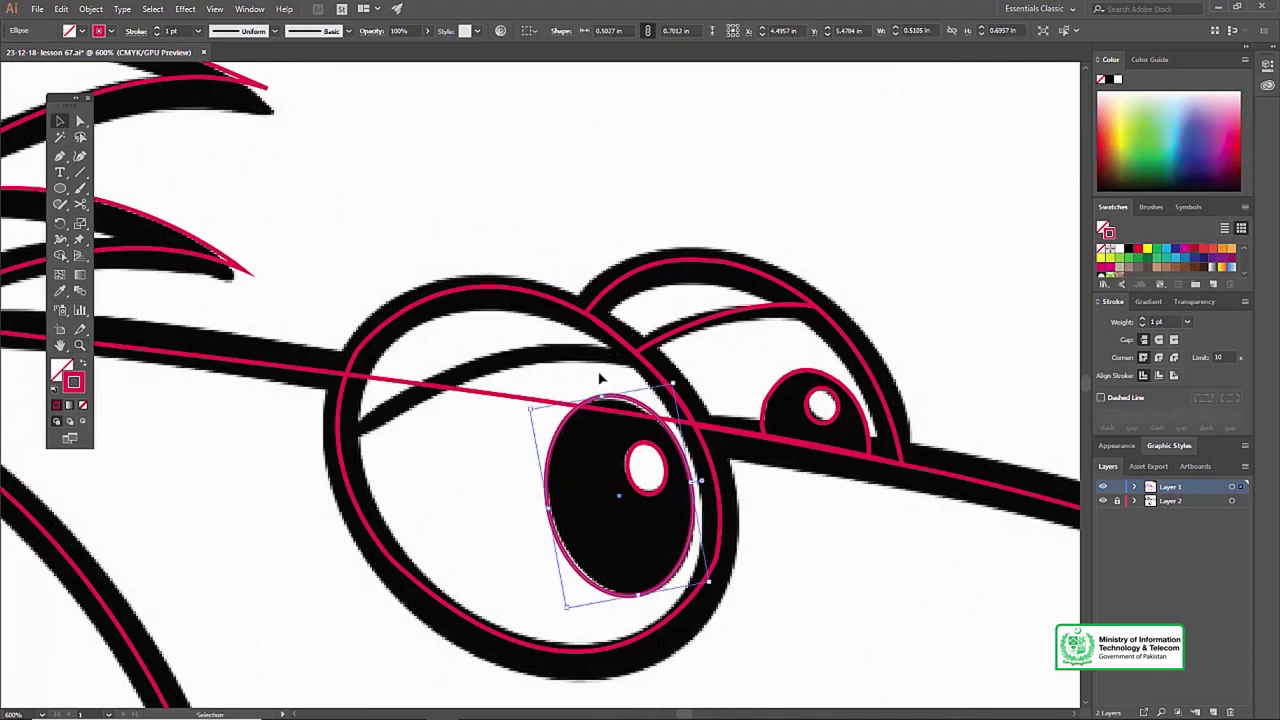
pyautogui.press('p')
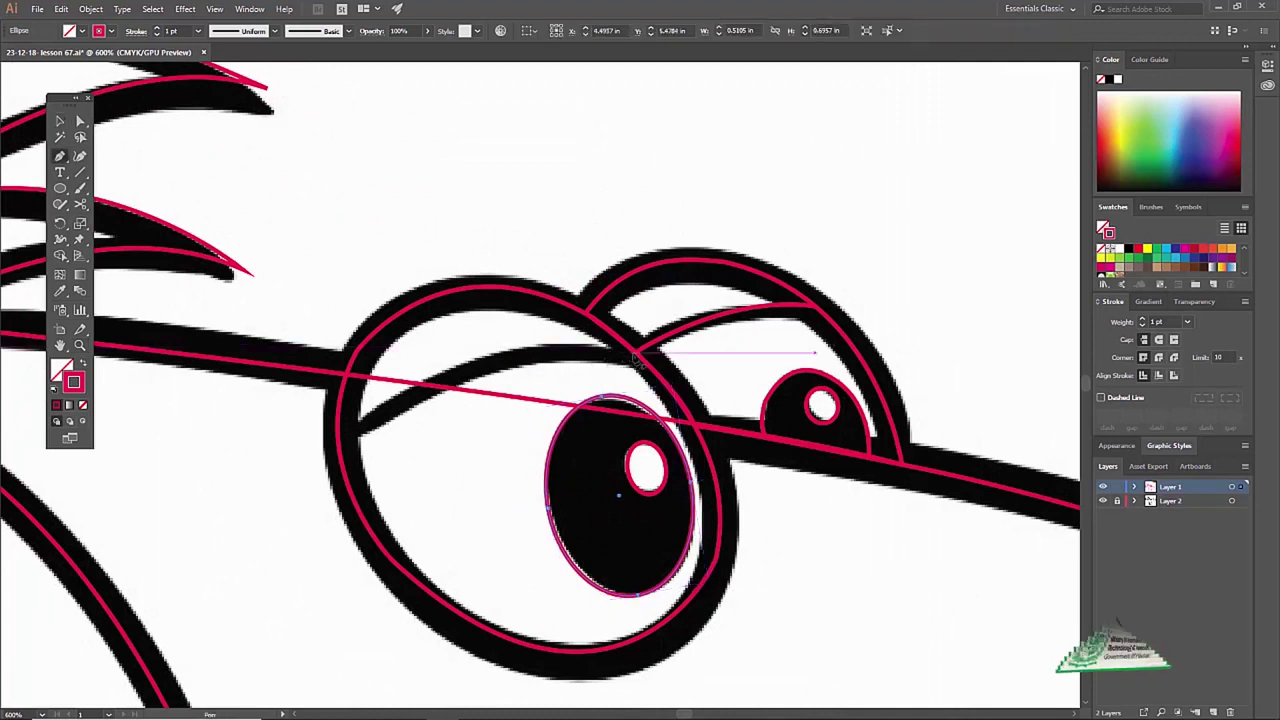
# Draw the curved upper eyelid line across the big eye, then view the whole head.
pyautogui.click(338, 440)
pyautogui.moveTo(636, 350); pyautogui.dragTo(814, 376)
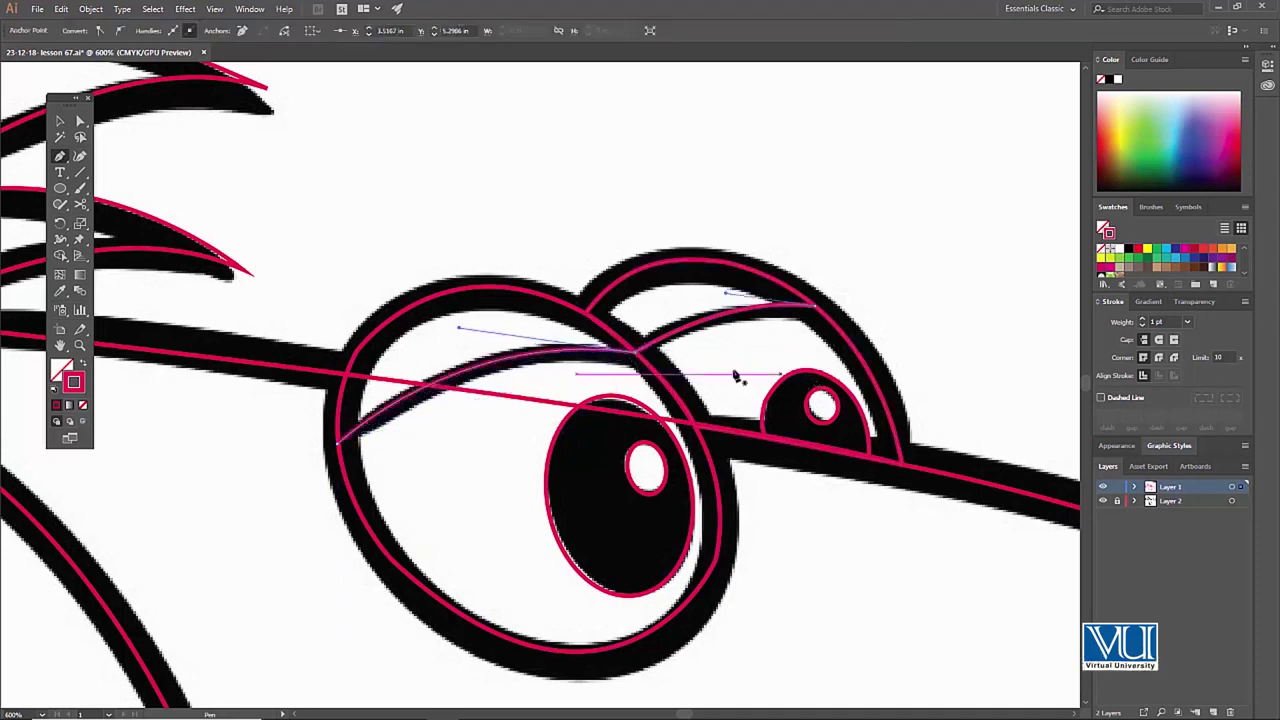
pyautogui.hotkey('ctrl', '1')
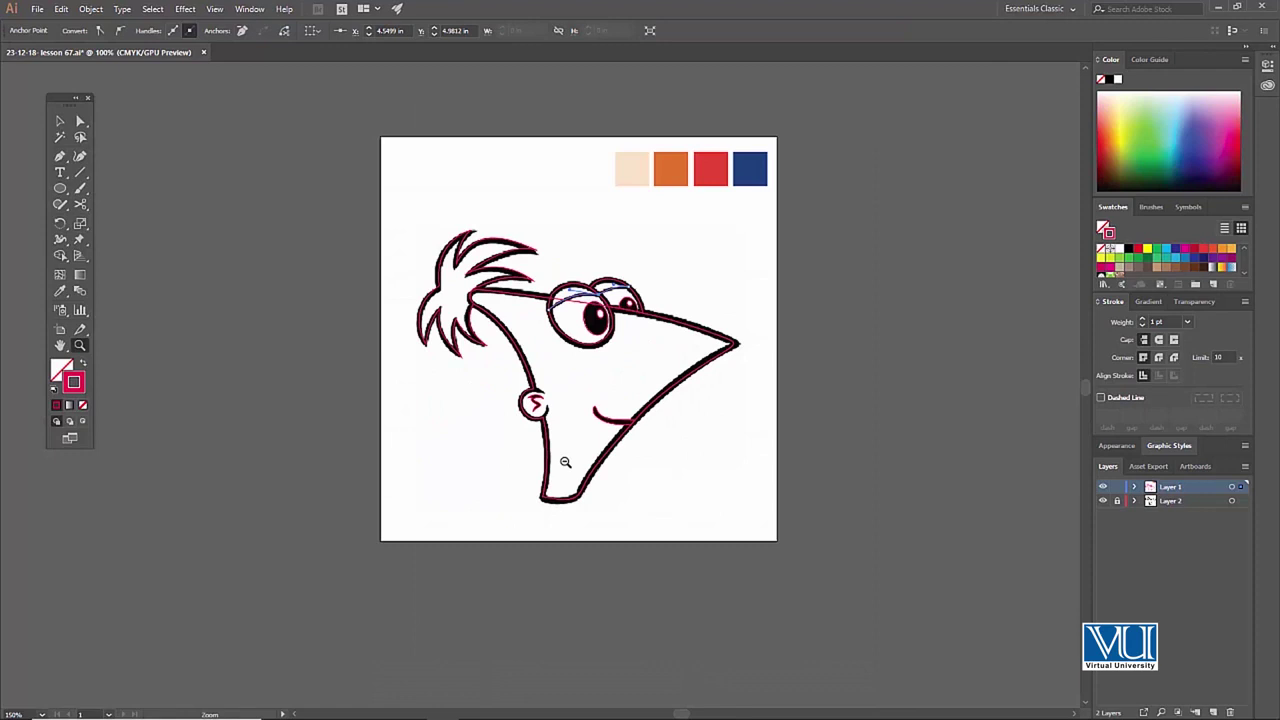
pyautogui.click(584, 390)
pyautogui.click(623, 397)
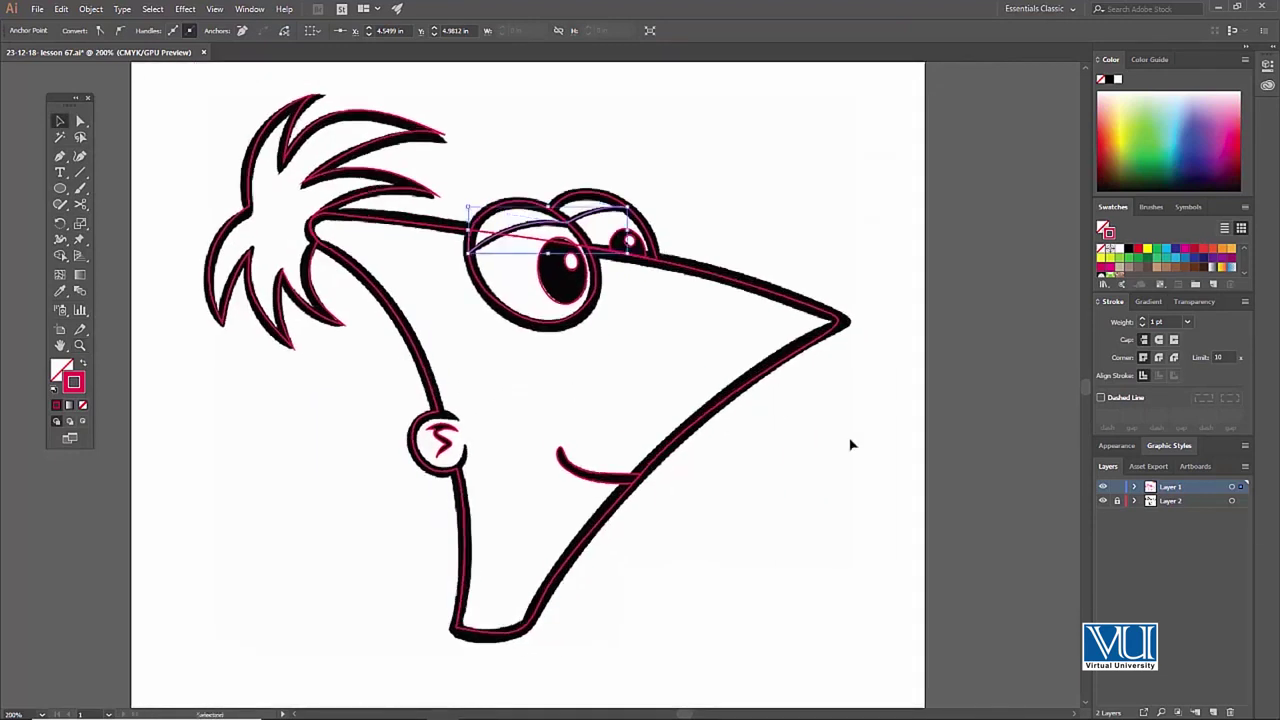
# Hide and reshow the template layer to compare the tracing, then deselect everything.
pyautogui.click(1104, 501)
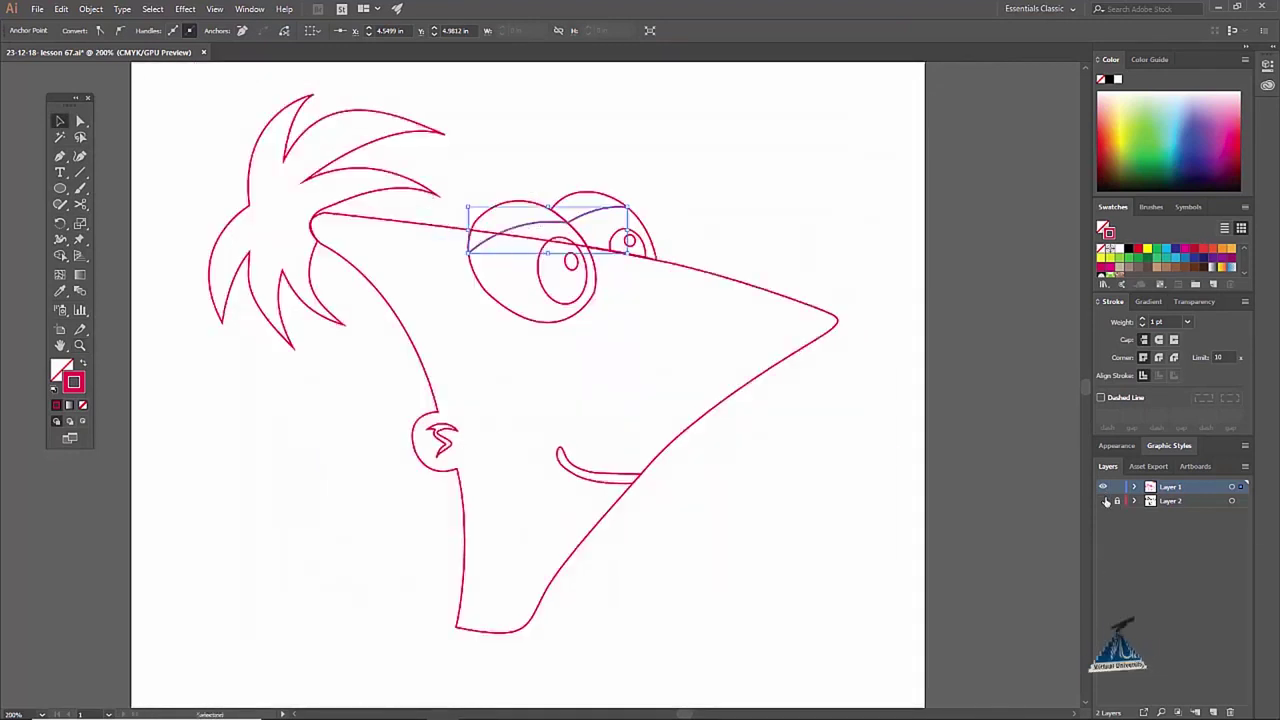
pyautogui.click(1104, 501)
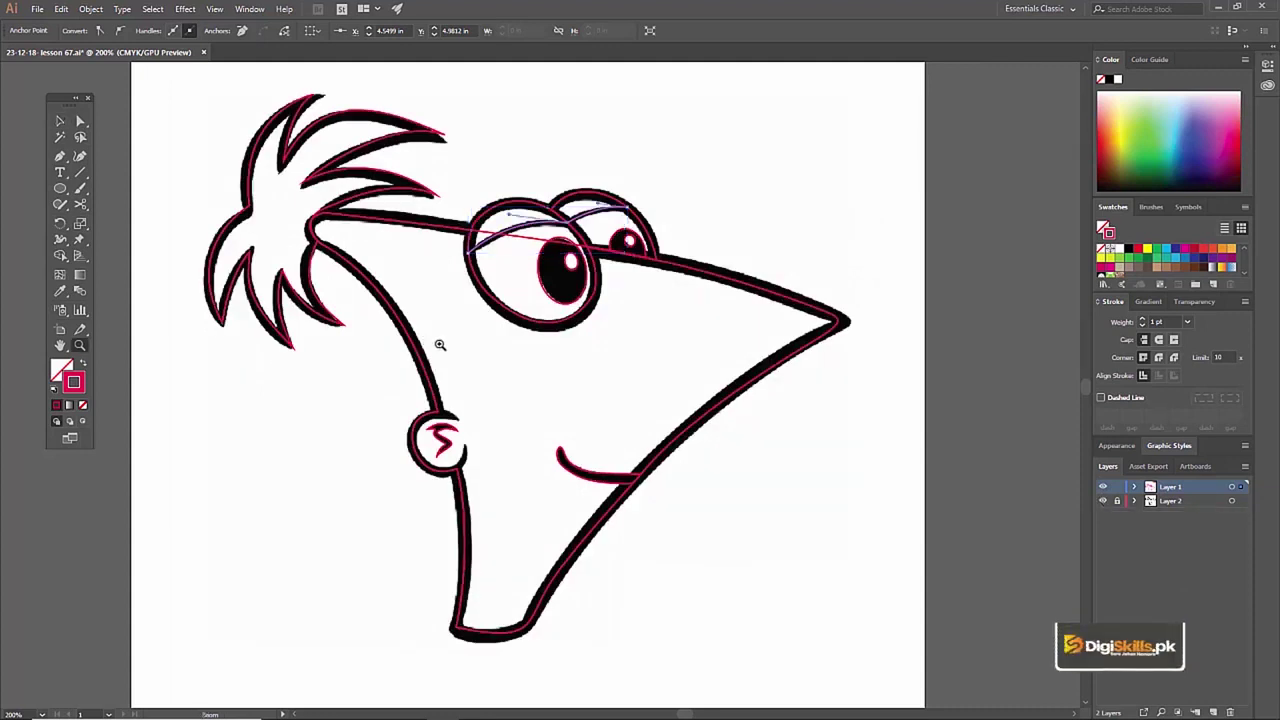
pyautogui.press('v')
pyautogui.click(614, 158)
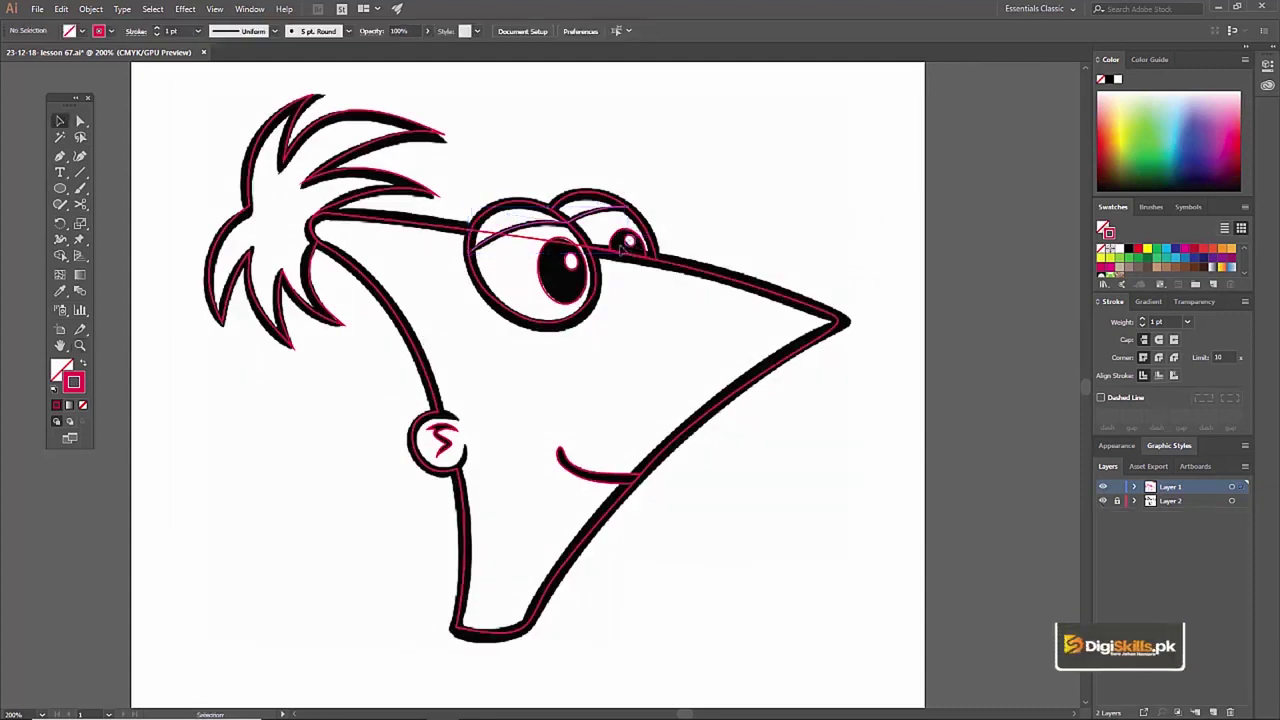
pyautogui.moveTo(530, 371); pyautogui.dragTo(498, 496)
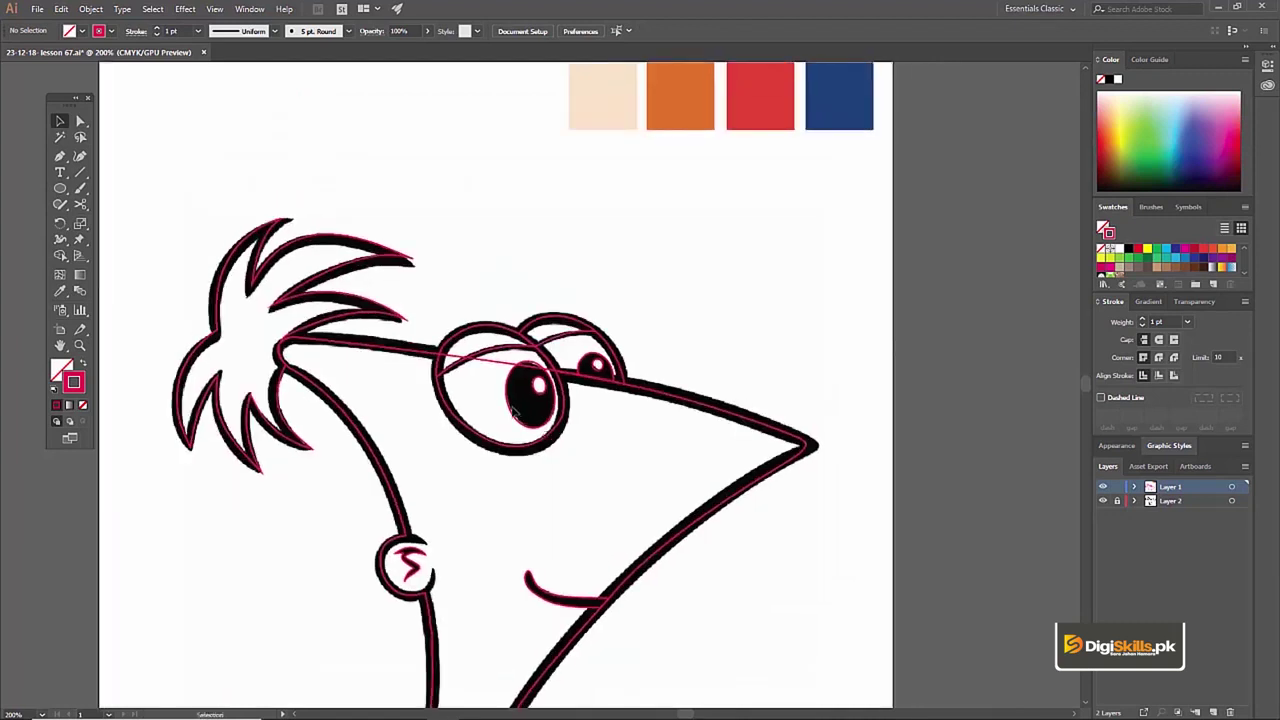
# Fill the big eye's pupil black, send it to the back, and fill its highlight white.
pyautogui.click(512, 406)
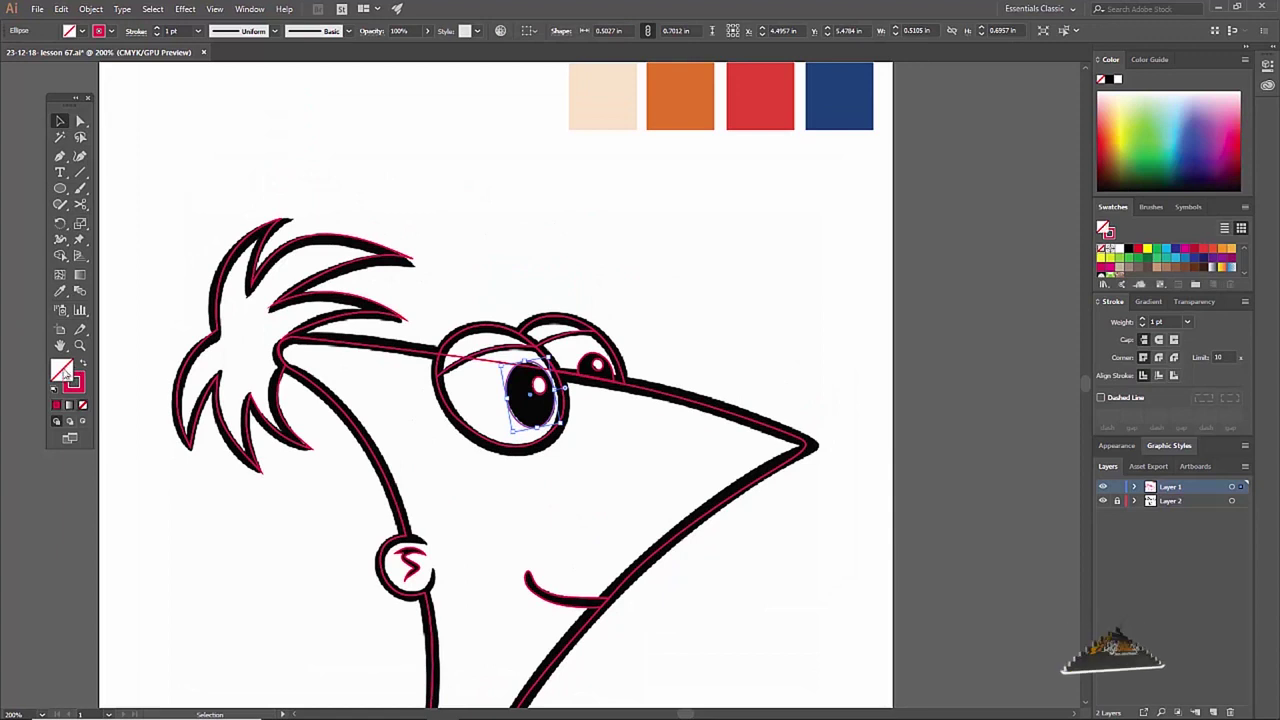
pyautogui.click(1129, 249)
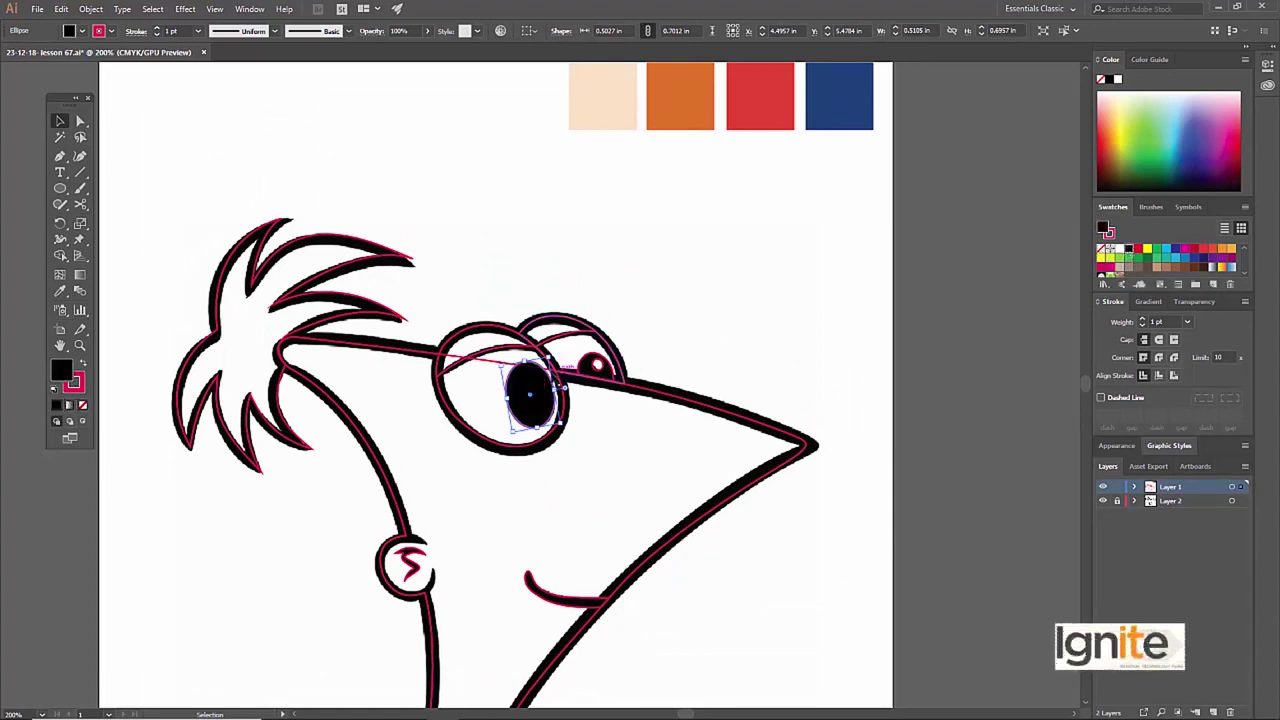
pyautogui.rightClick(532, 376)
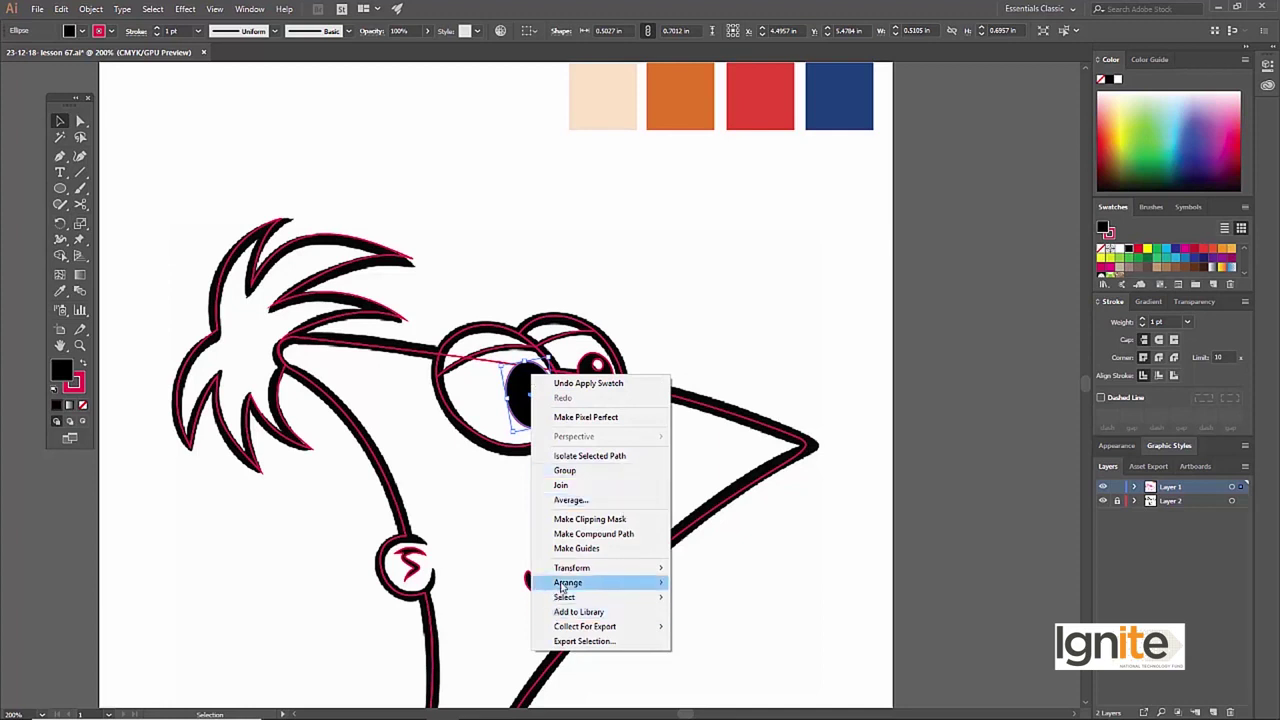
pyautogui.moveTo(568, 582)
pyautogui.click(730, 627)
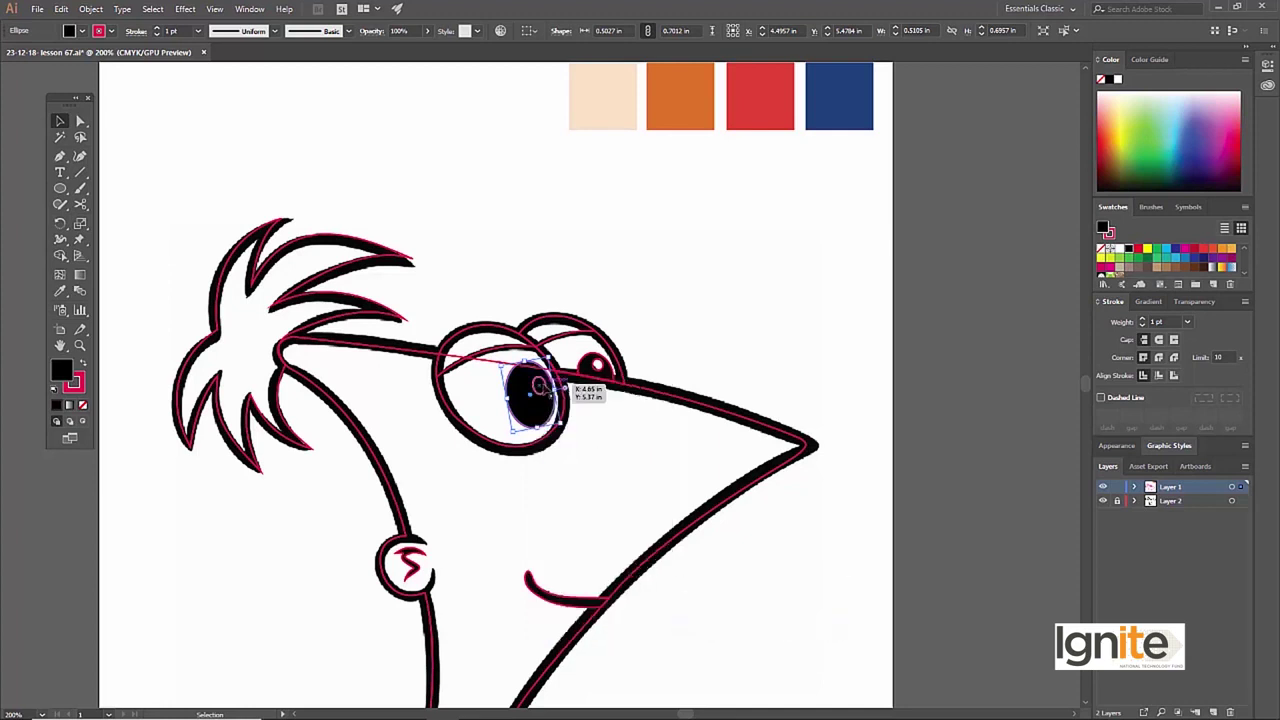
pyautogui.click(538, 385)
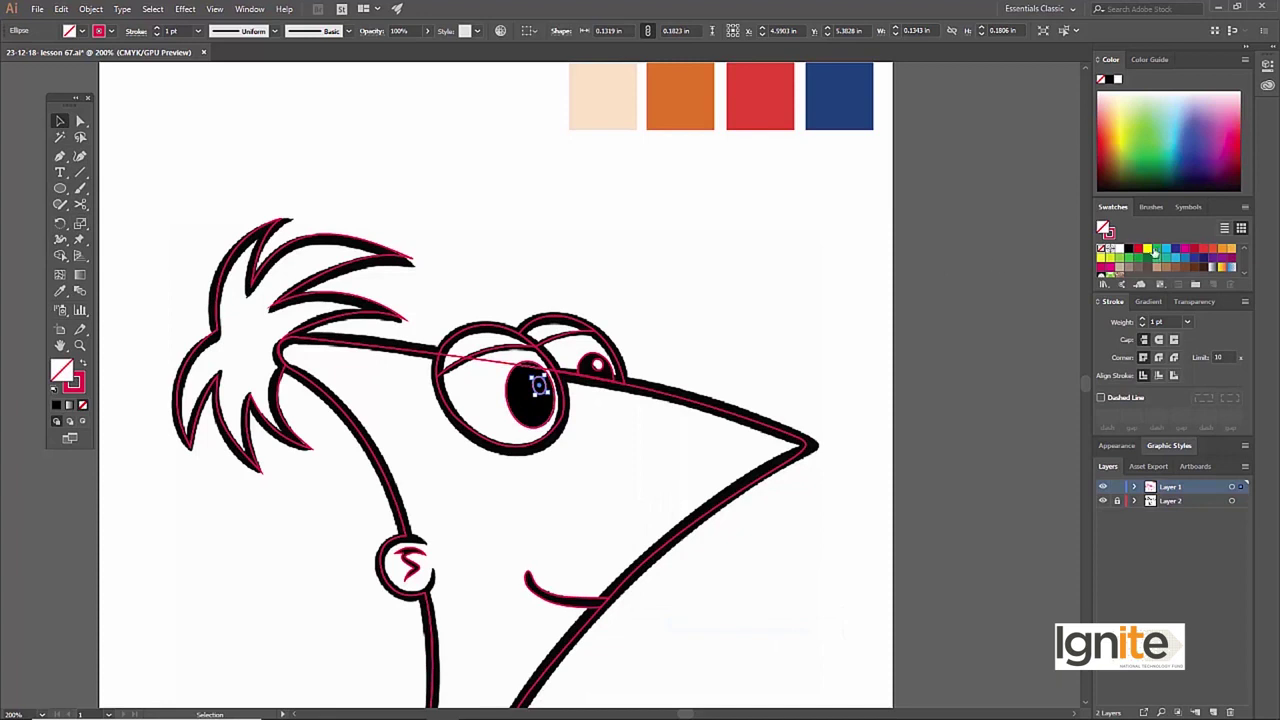
pyautogui.click(1120, 252)
pyautogui.click(663, 351)
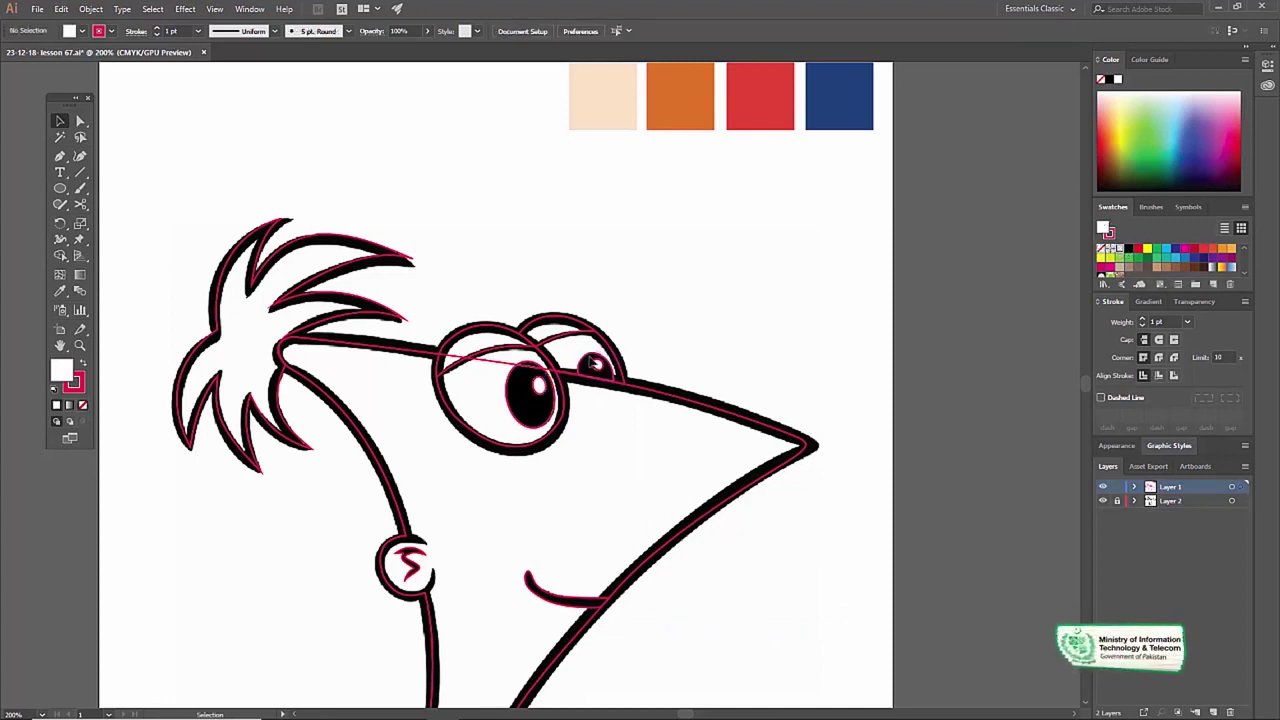
# Fill the small eye's pupil with sampled black, send its highlight to the back and fill it white.
pyautogui.click(592, 358)
pyautogui.click(58, 291)
pyautogui.click(588, 362)
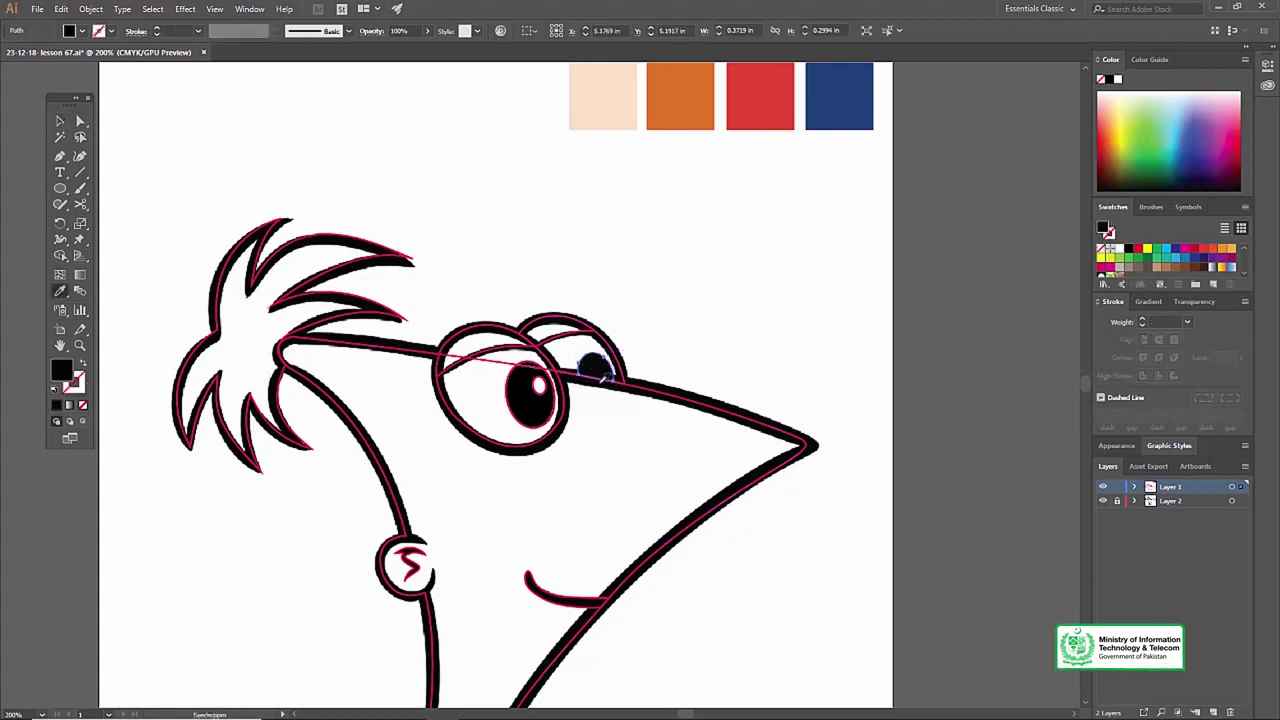
pyautogui.rightClick(597, 368)
pyautogui.moveTo(635, 575)
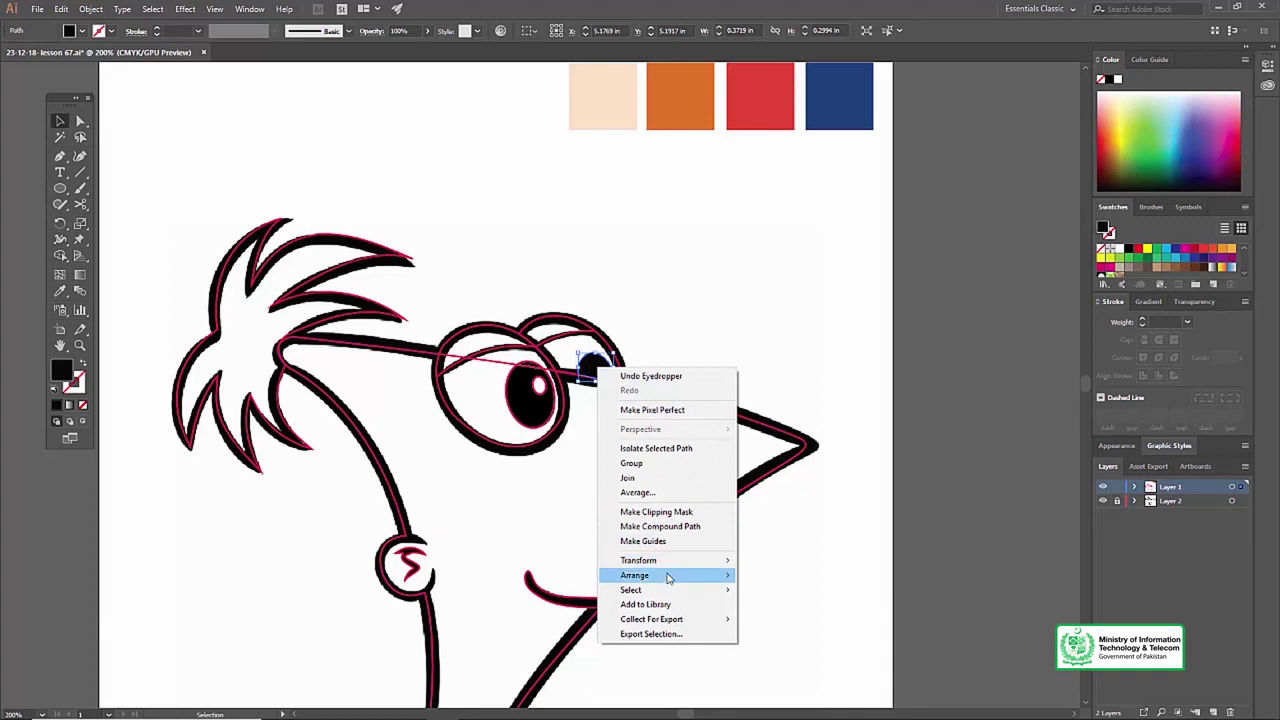
pyautogui.click(779, 619)
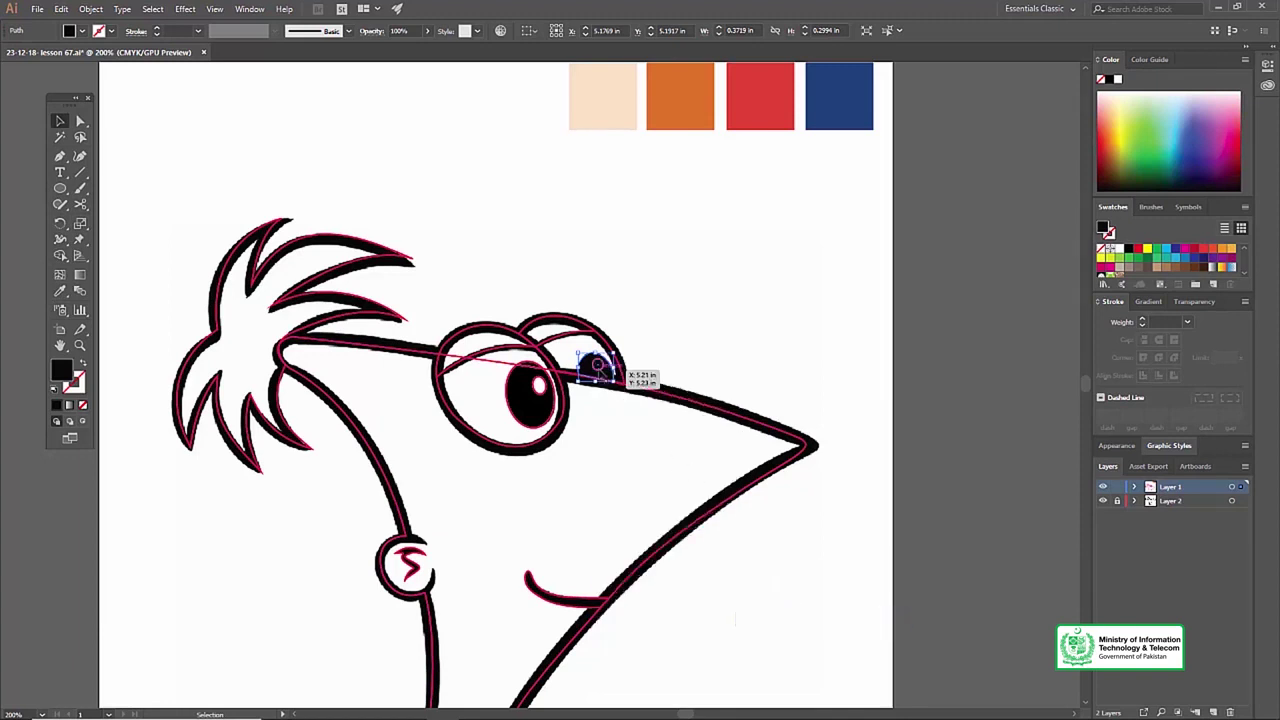
pyautogui.click(597, 368)
pyautogui.click(1119, 254)
pyautogui.click(786, 260)
pyautogui.press('z')
pyautogui.keyDown('alt'); pyautogui.click(646, 413); pyautogui.keyUp('alt')
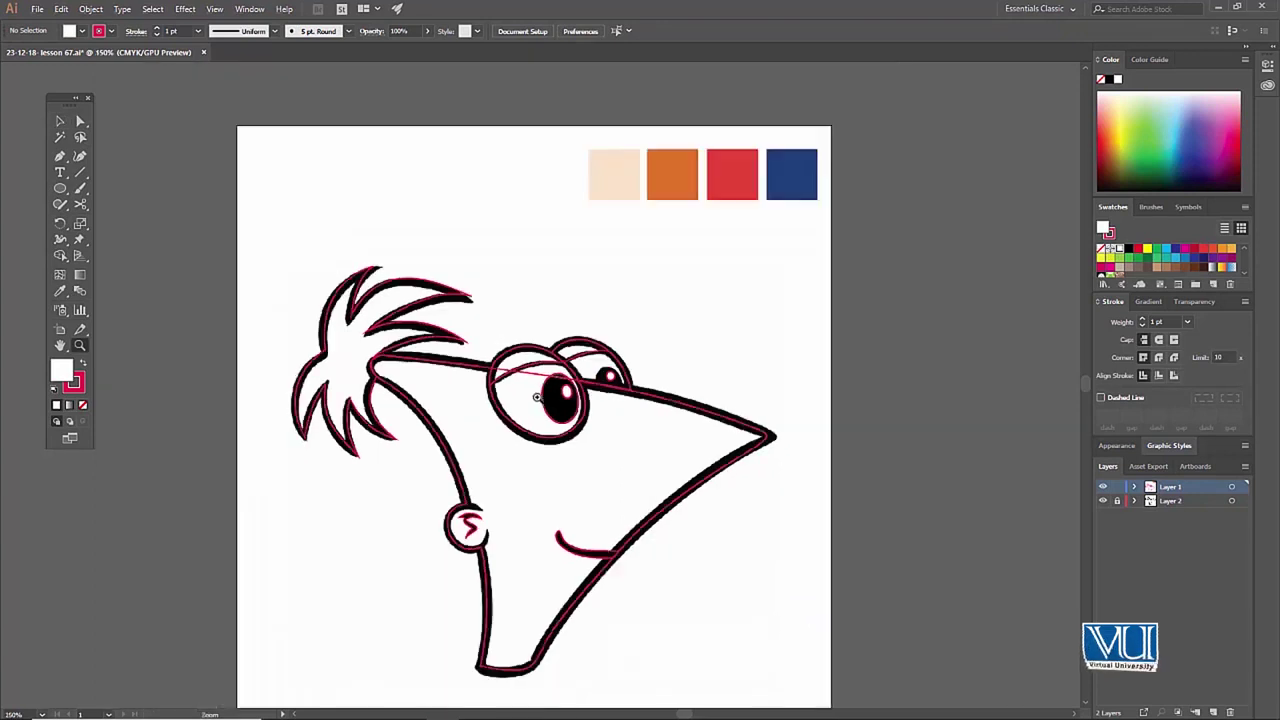
# Fill the eyelid shape and the eye circle white.
pyautogui.click(537, 397)
pyautogui.press('v')
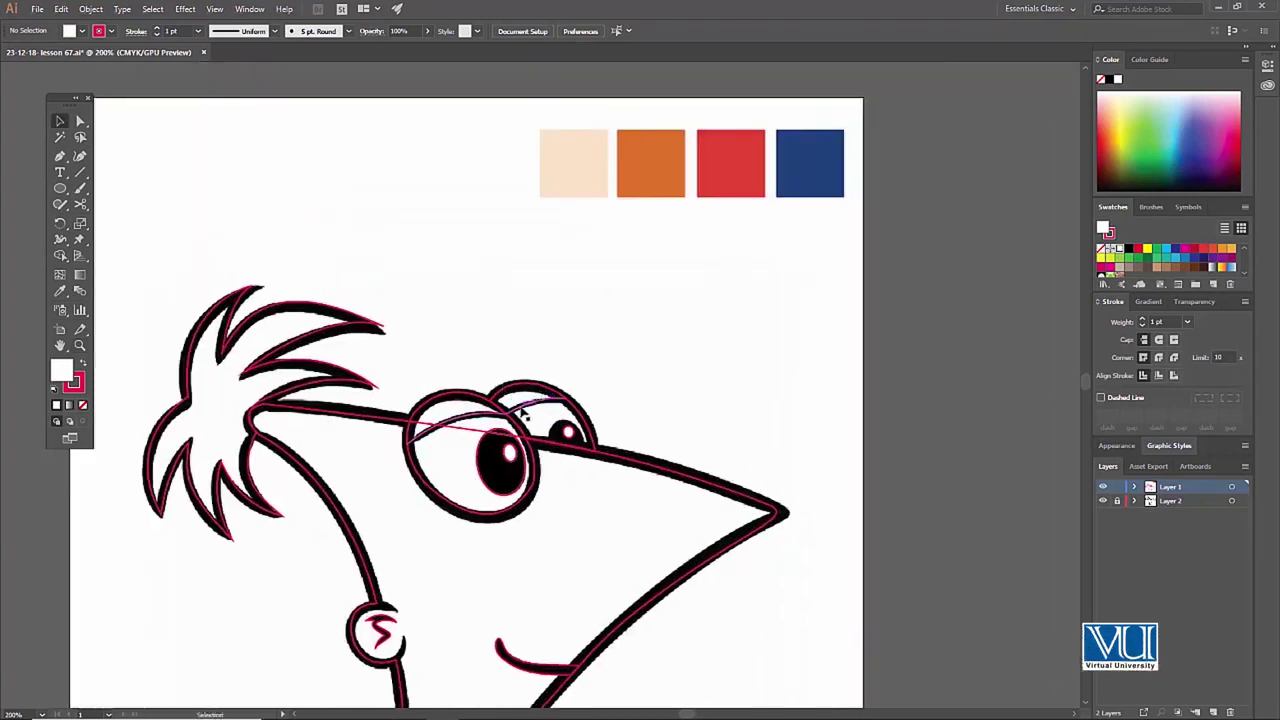
pyautogui.click(521, 410)
pyautogui.click(518, 398)
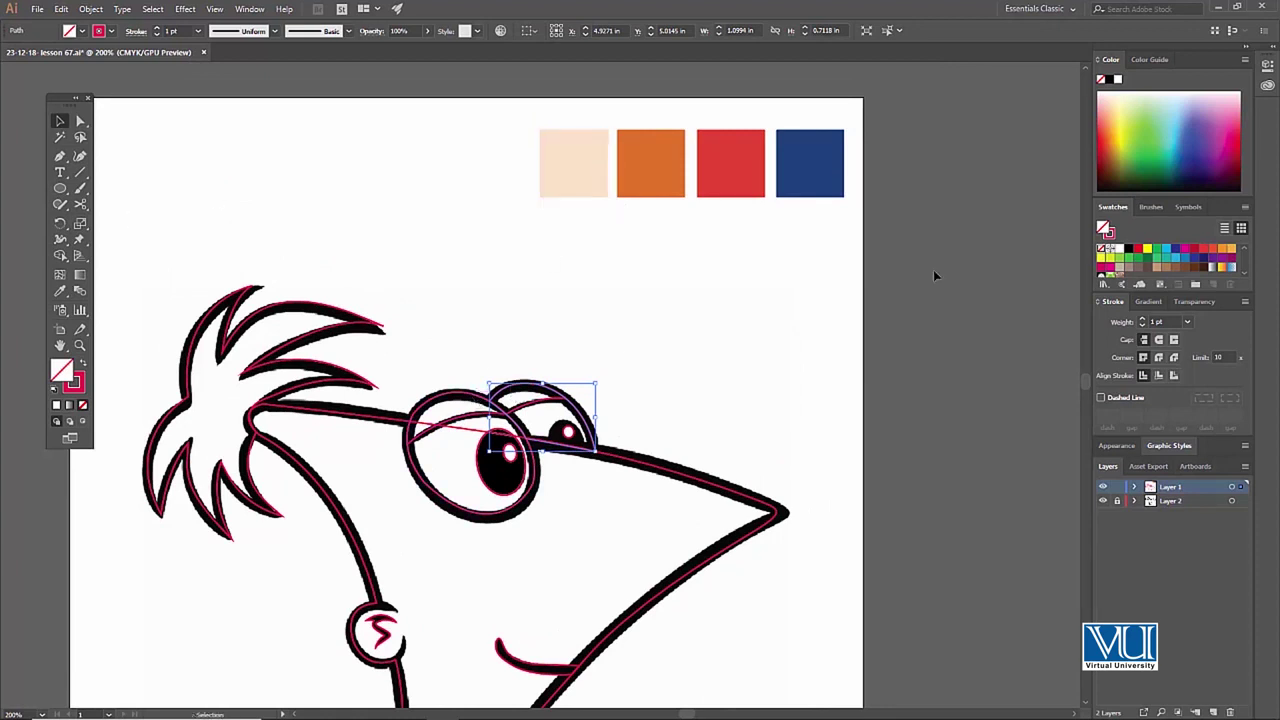
pyautogui.click(1121, 250)
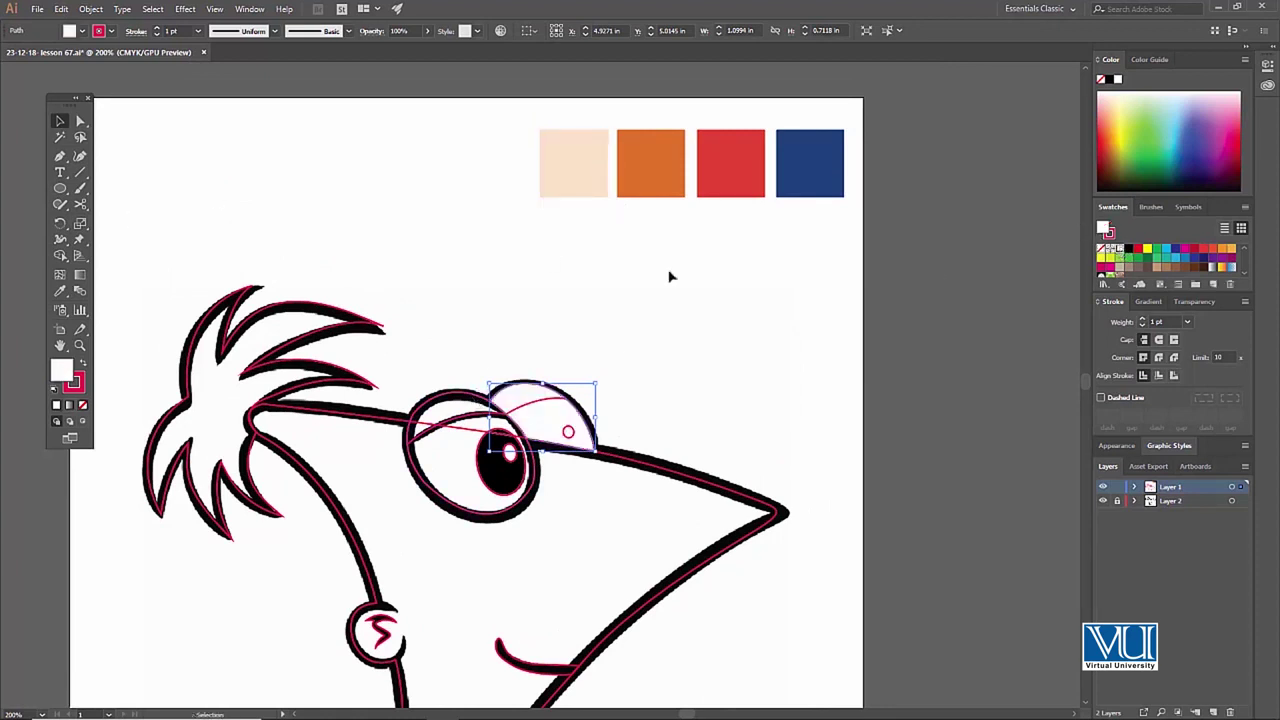
pyautogui.click(594, 263)
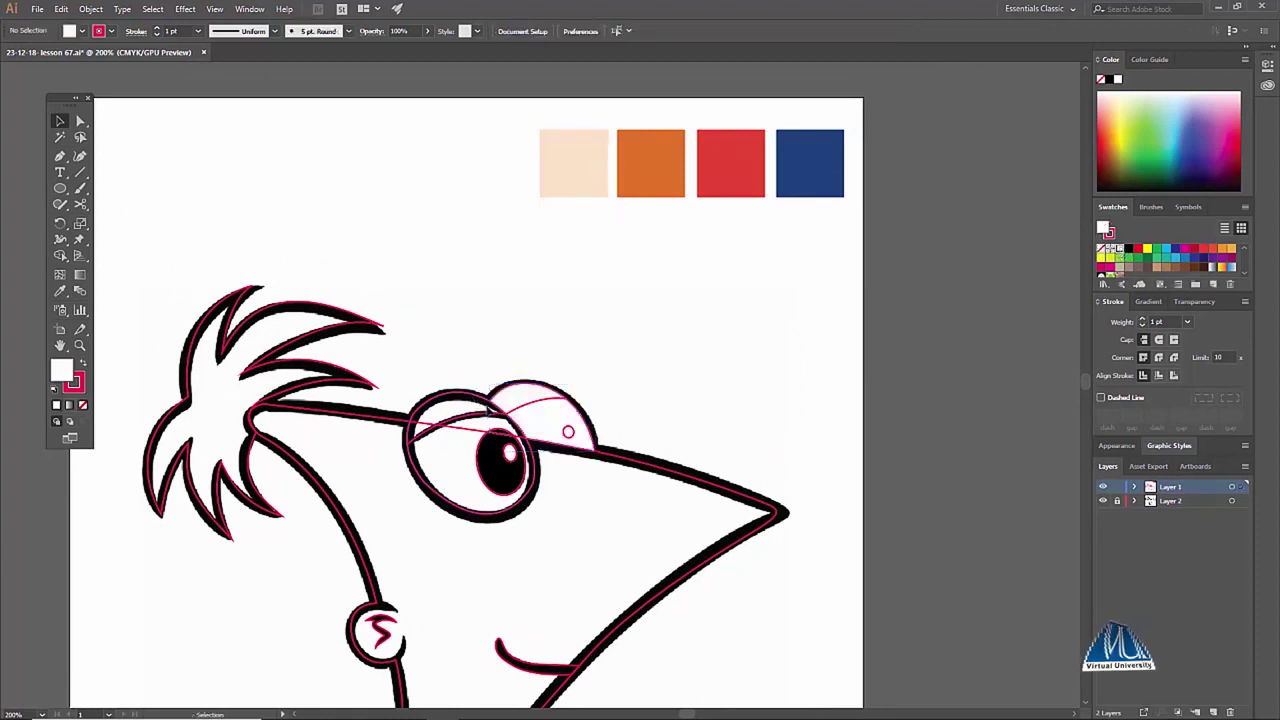
pyautogui.click(462, 393)
pyautogui.click(1121, 250)
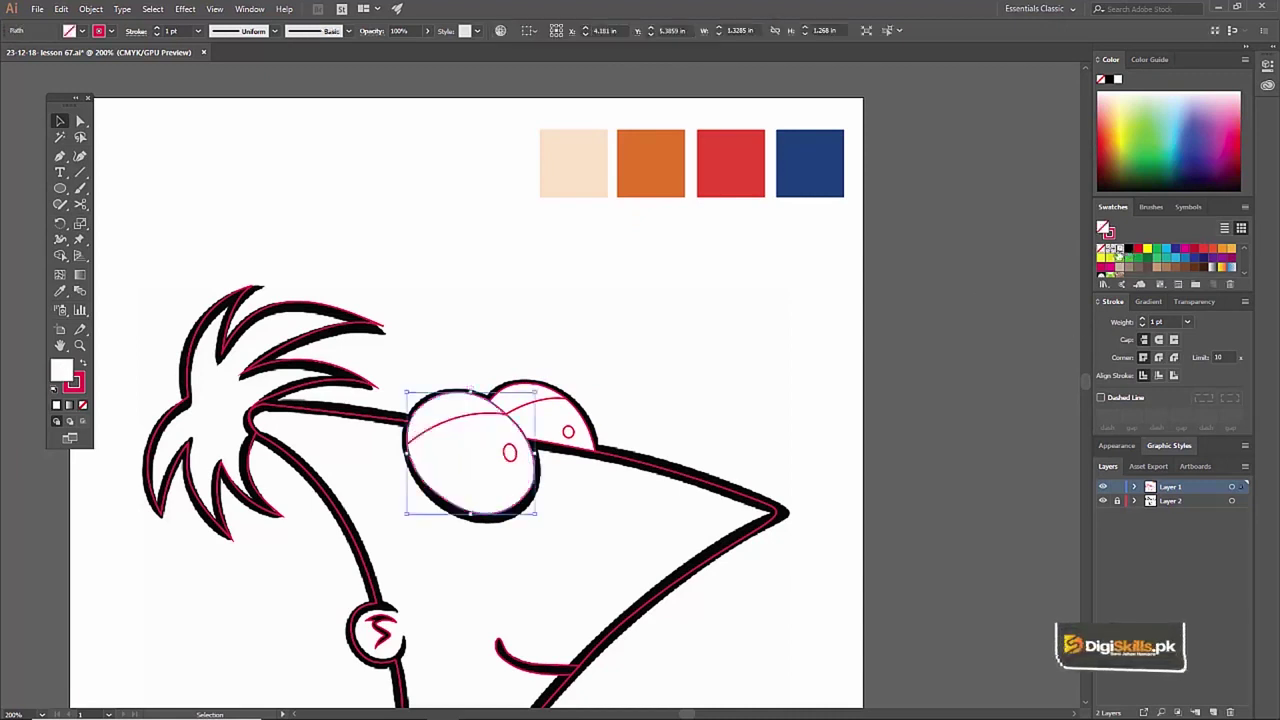
pyautogui.click(620, 273)
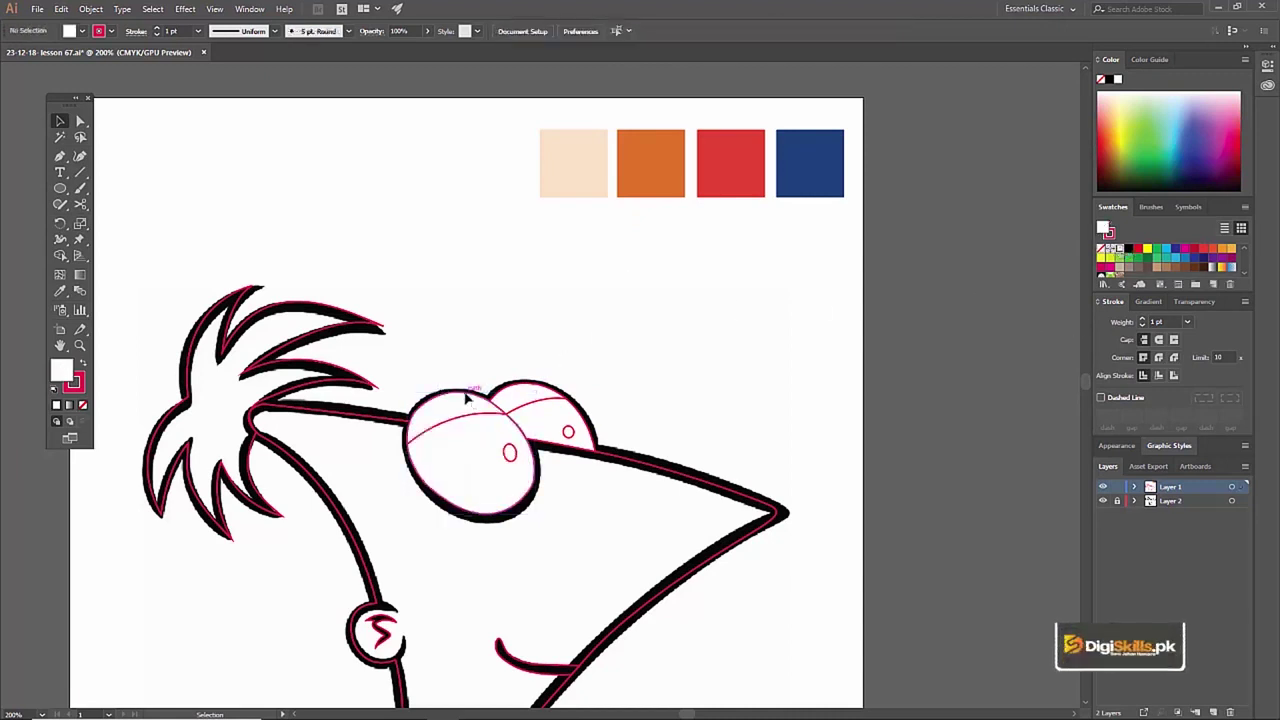
# Give both eye shapes a 3 pt black stroke.
pyautogui.click(466, 397)
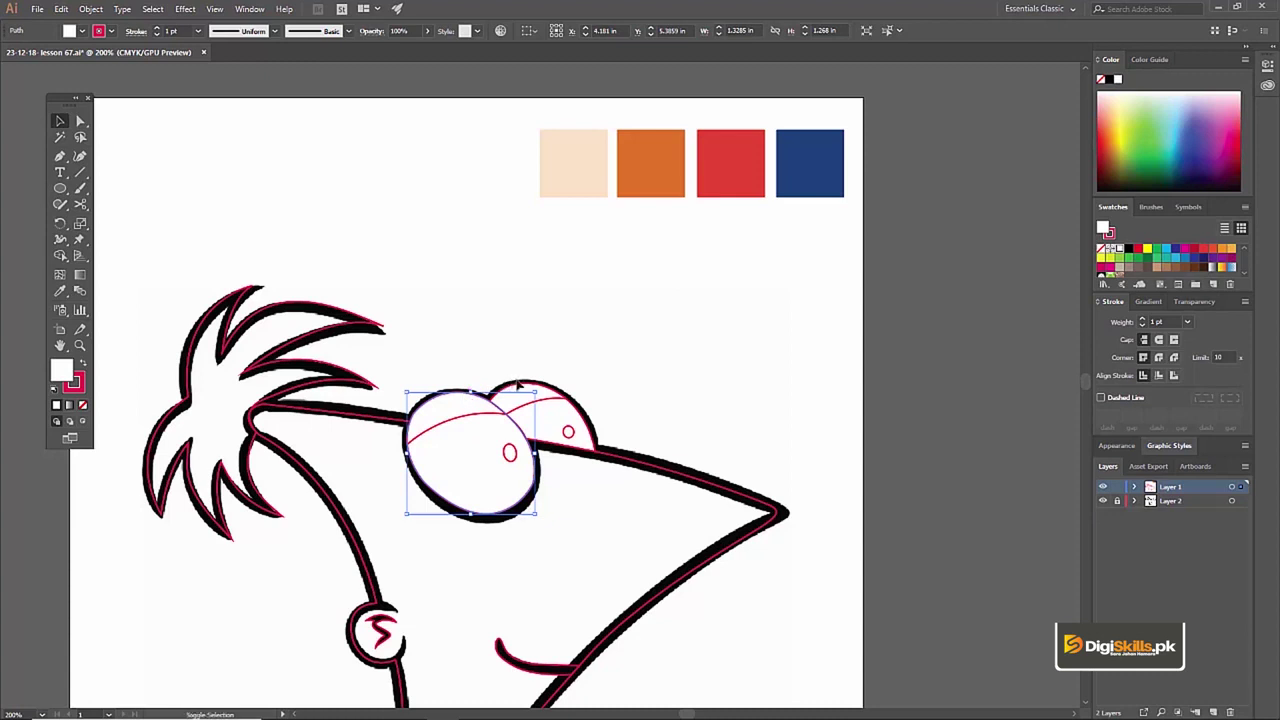
pyautogui.keyDown('shift'); pyautogui.click(521, 387); pyautogui.keyUp('shift')
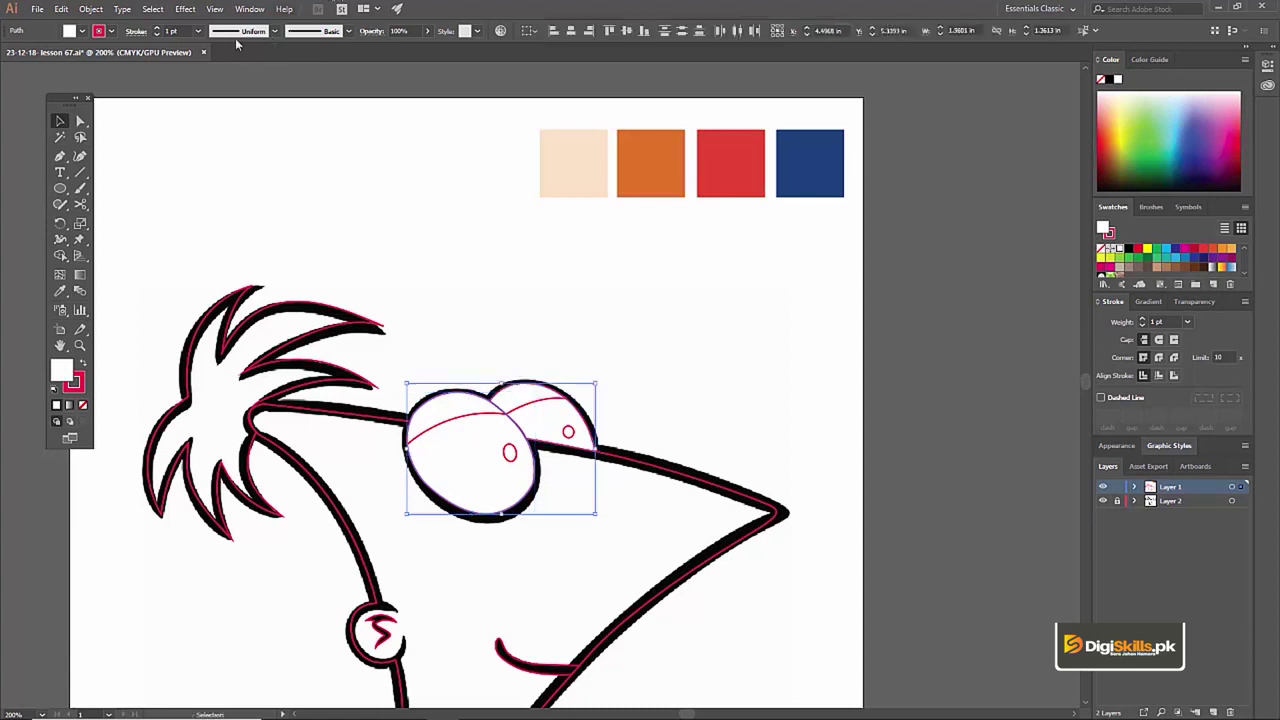
pyautogui.click(199, 31)
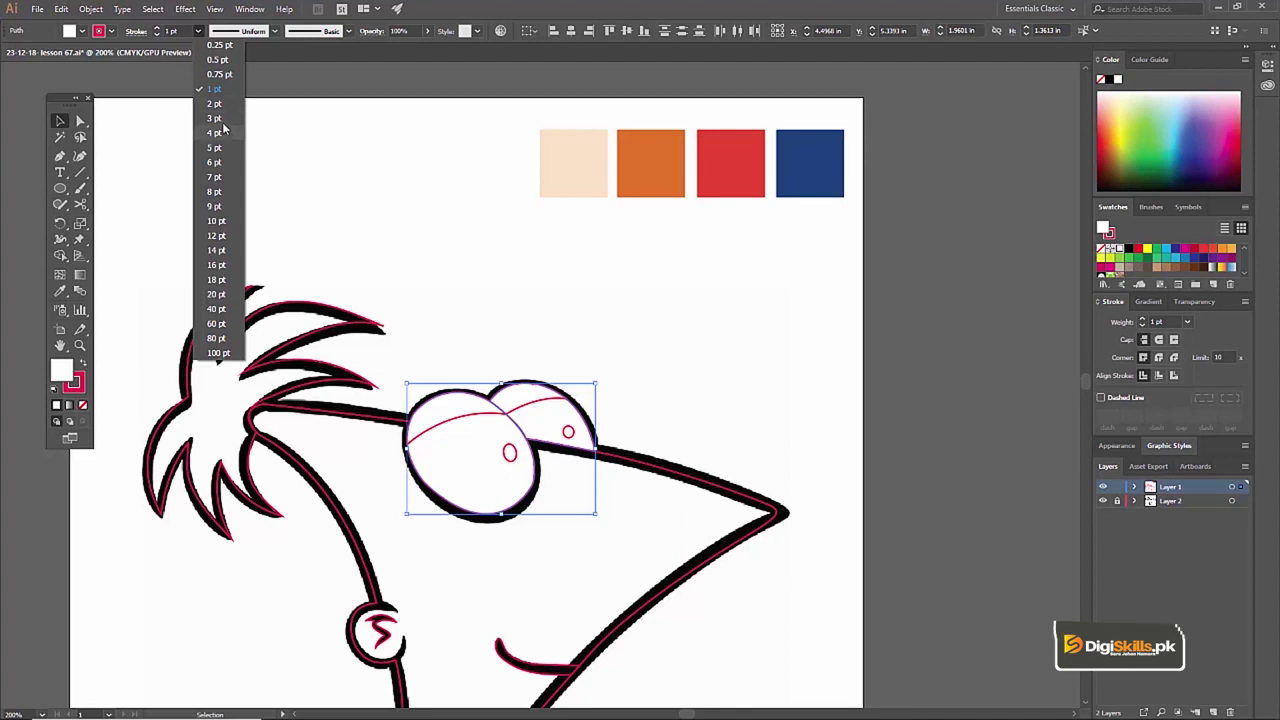
pyautogui.click(220, 119)
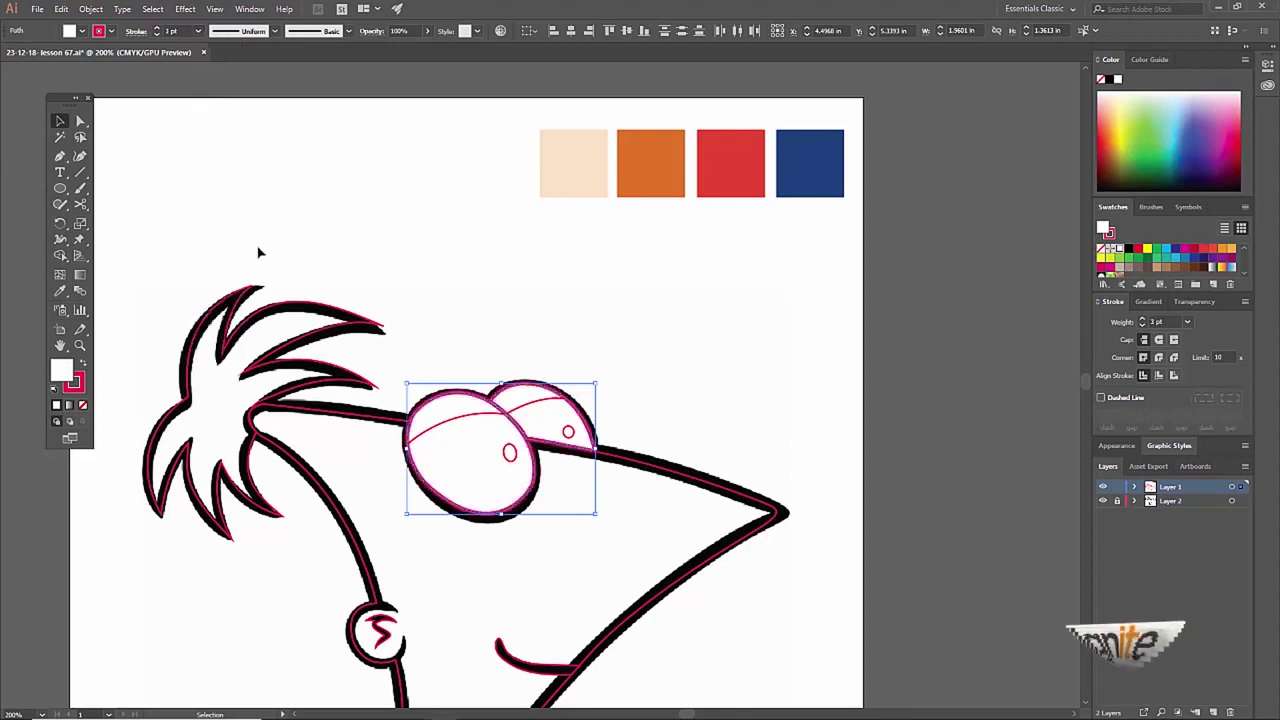
pyautogui.click(82, 383)
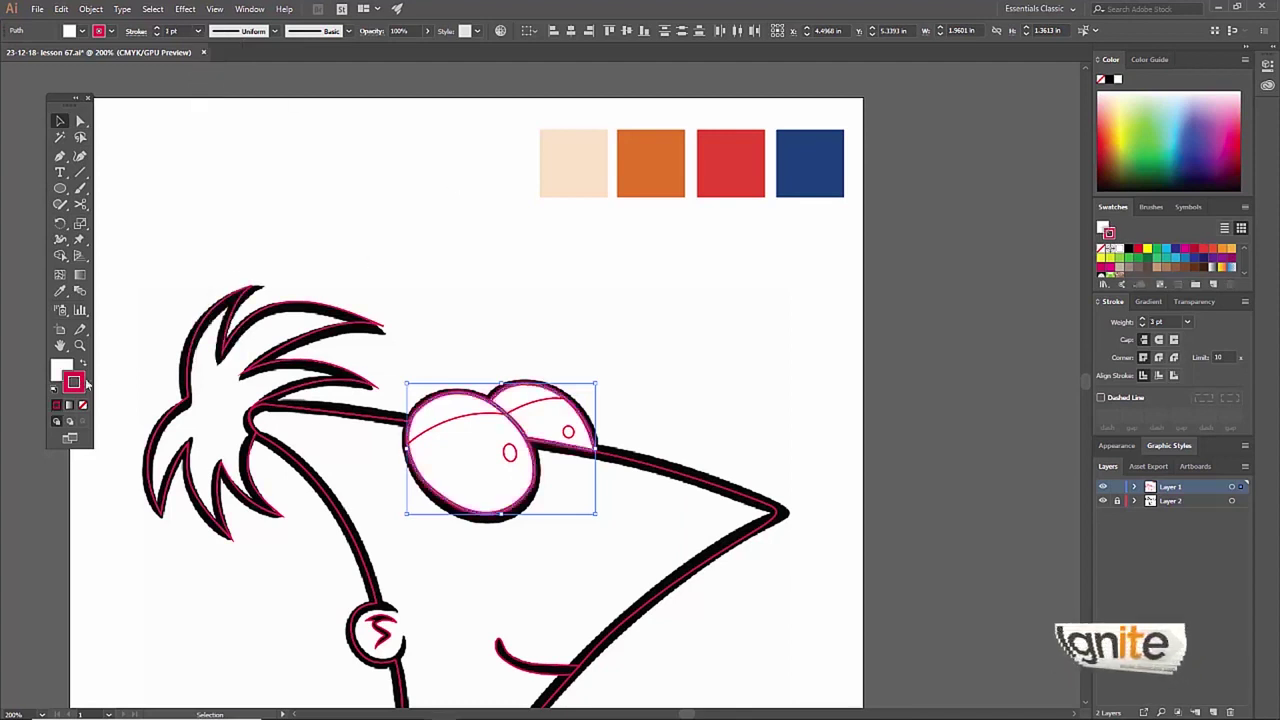
pyautogui.click(1130, 250)
pyautogui.click(657, 293)
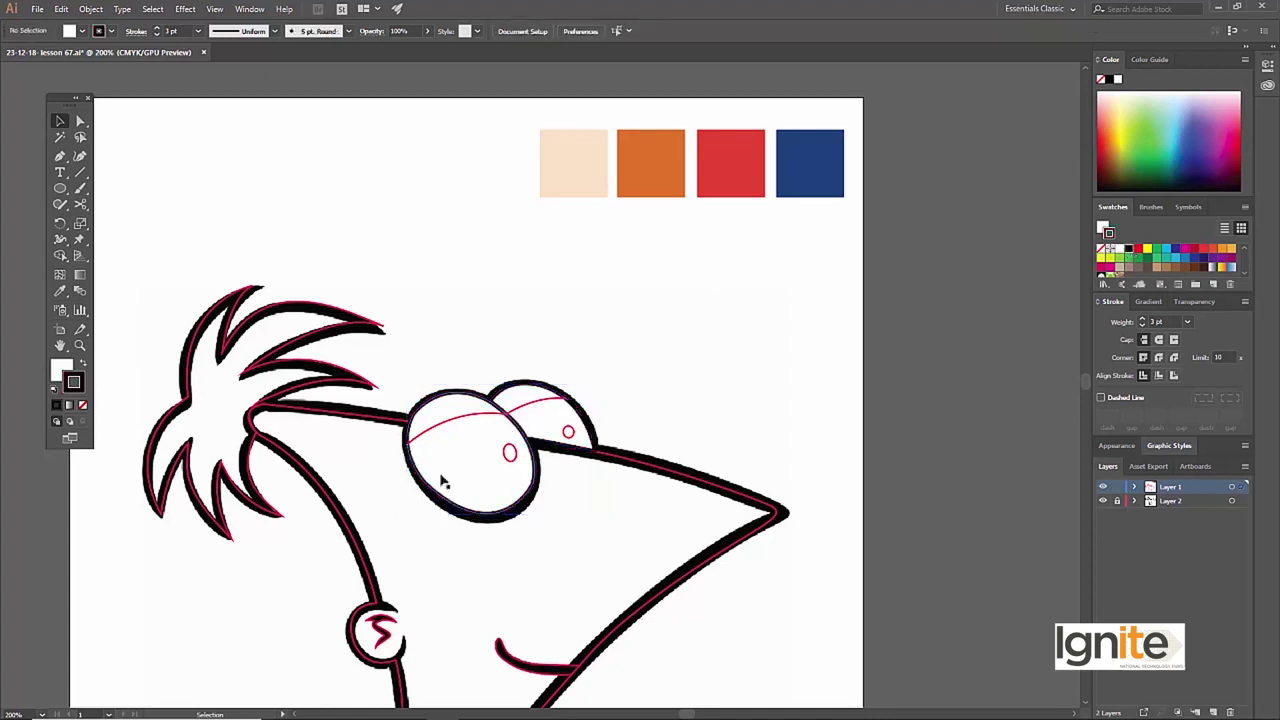
# Send both eye shapes behind the pupils with Arrange > Send to Back.
pyautogui.press('z')
pyautogui.keyDown('alt'); pyautogui.click(517, 472); pyautogui.keyUp('alt')
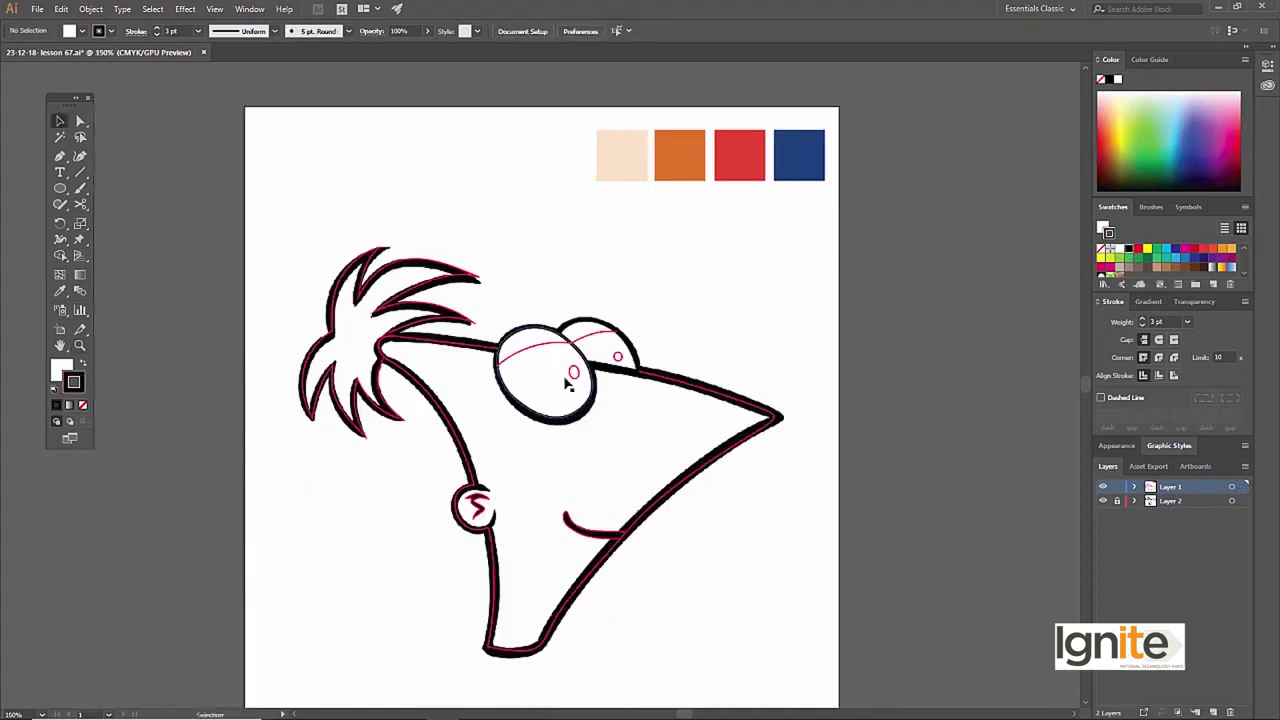
pyautogui.click(565, 381)
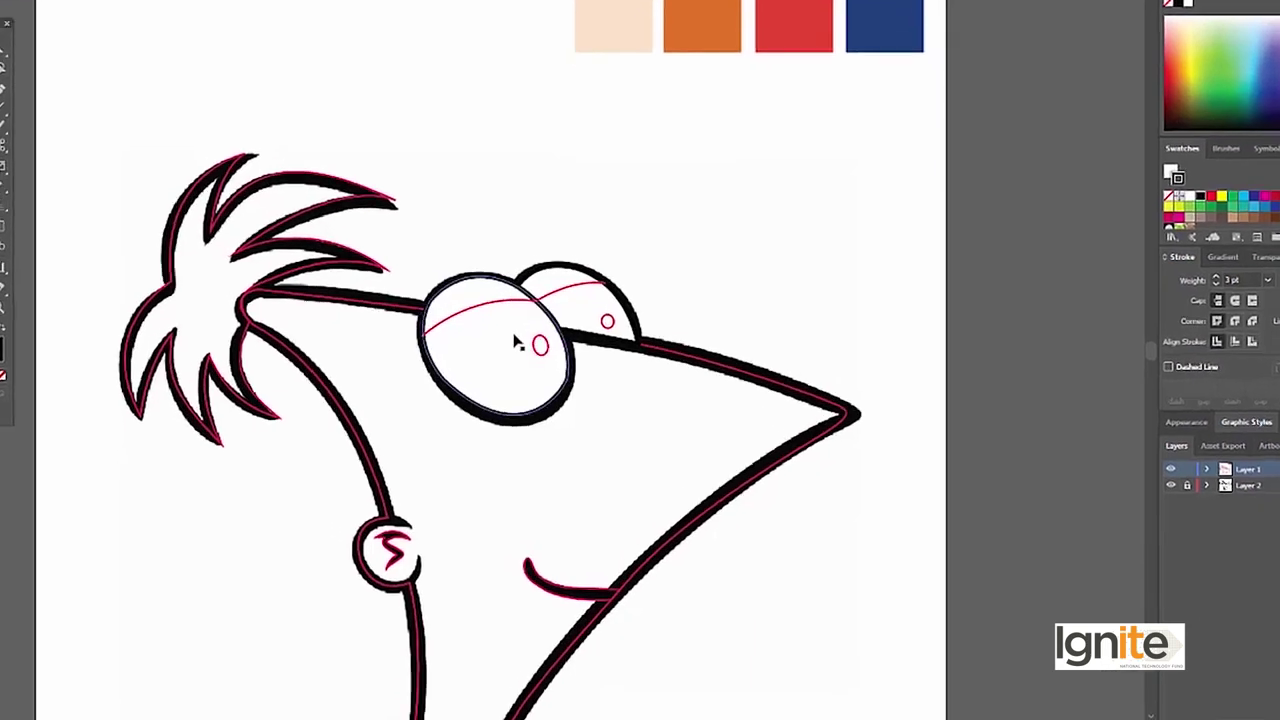
pyautogui.click(527, 371)
pyautogui.keyDown('shift'); pyautogui.click(587, 291); pyautogui.keyUp('shift')
pyautogui.rightClick(585, 288)
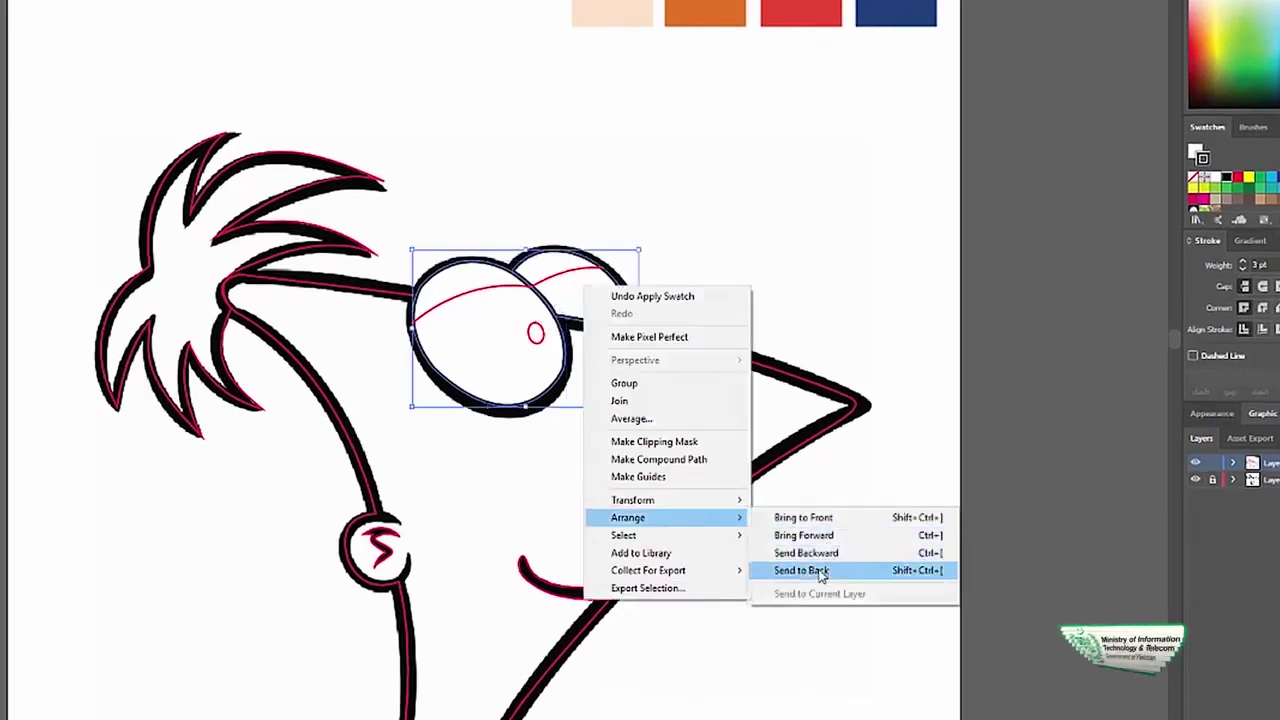
pyautogui.click(815, 570)
# Restore the accidentally deleted eyebrow arc and extend it with a curve along the left eye's top.
pyautogui.click(502, 163)
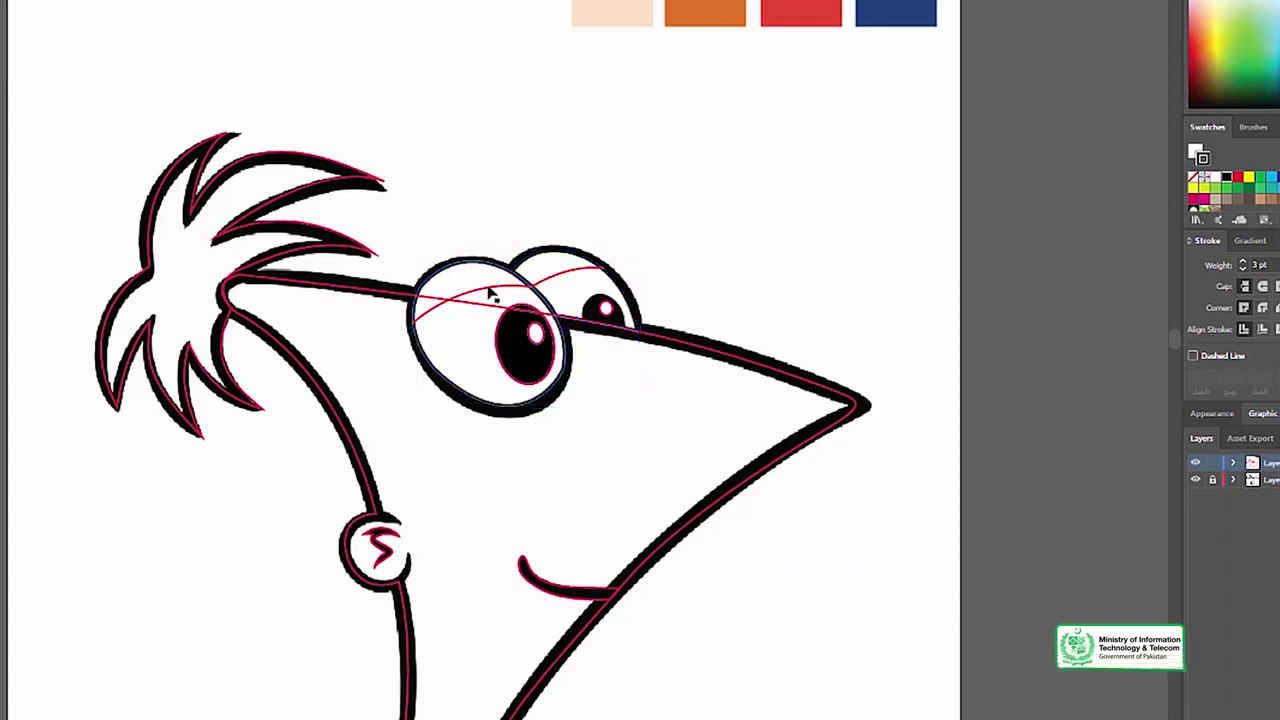
pyautogui.click(487, 289)
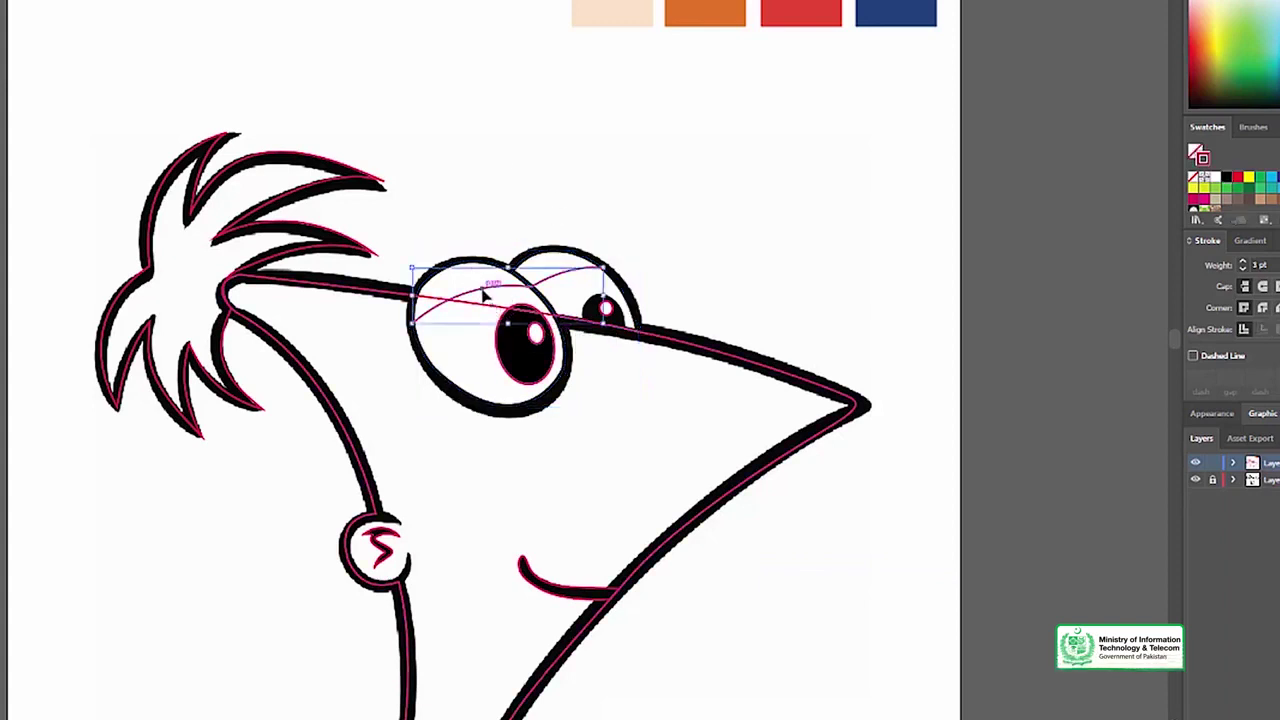
pyautogui.click(470, 222)
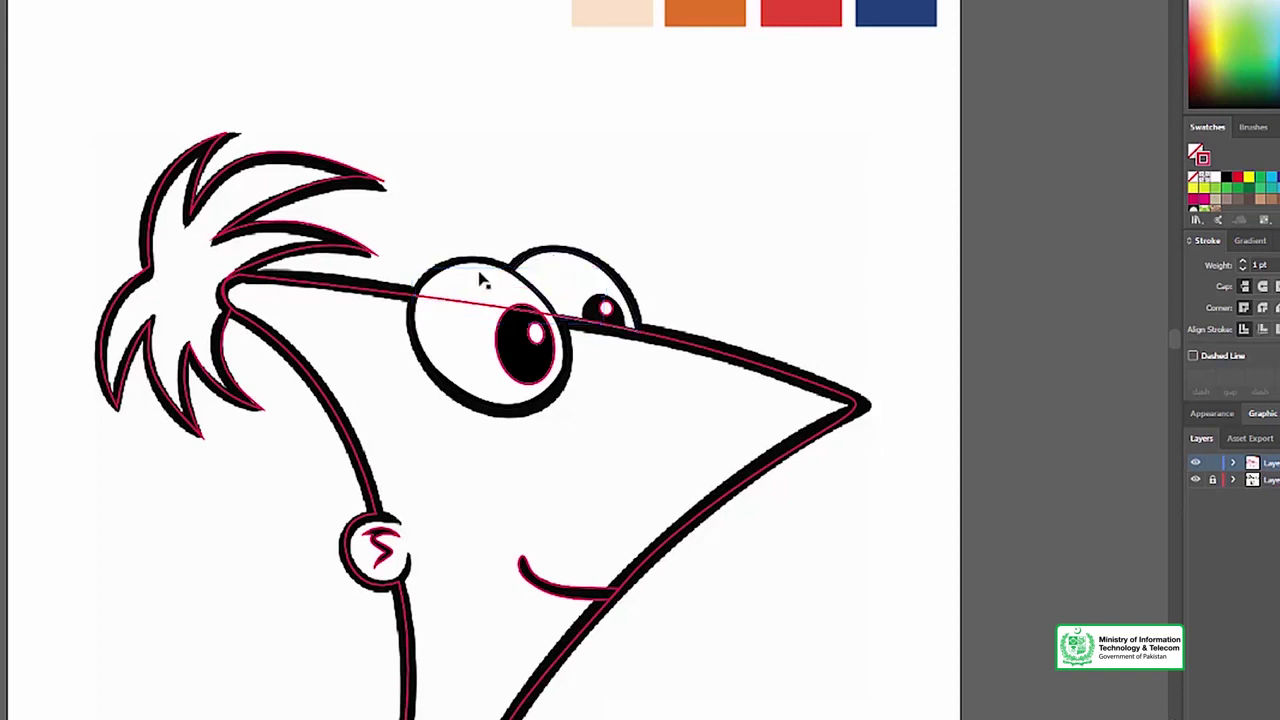
pyautogui.click(475, 318)
pyautogui.hotkey('ctrl', 'z')
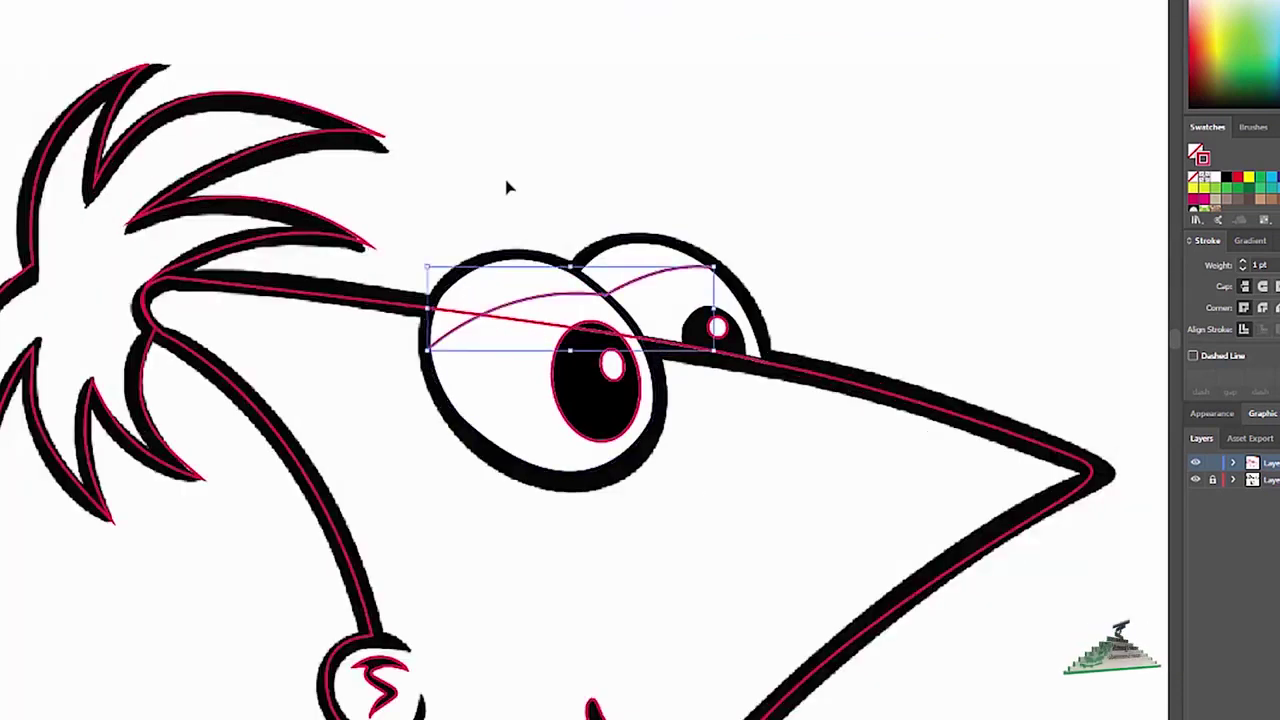
pyautogui.press('a')
pyautogui.moveTo(717, 270)
pyautogui.mouseDown()
pyautogui.moveTo(579, 272)
pyautogui.moveTo(515, 334)
pyautogui.mouseUp()
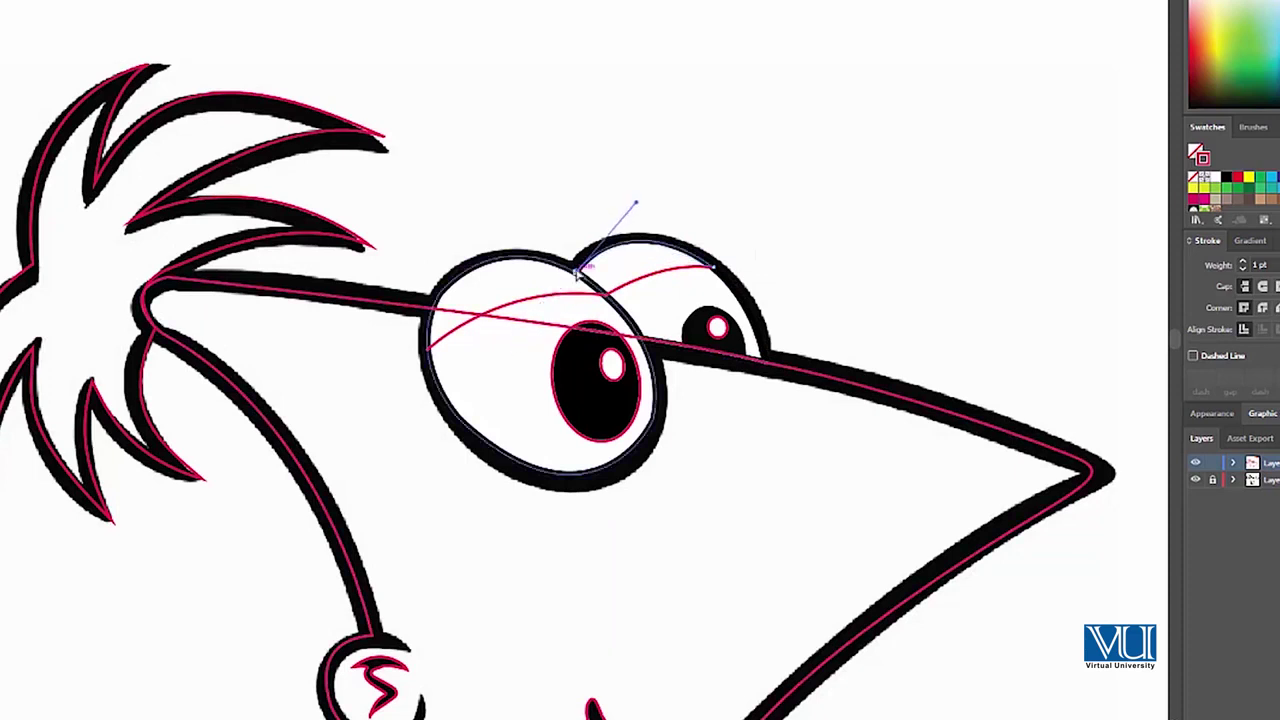
pyautogui.click(427, 347)
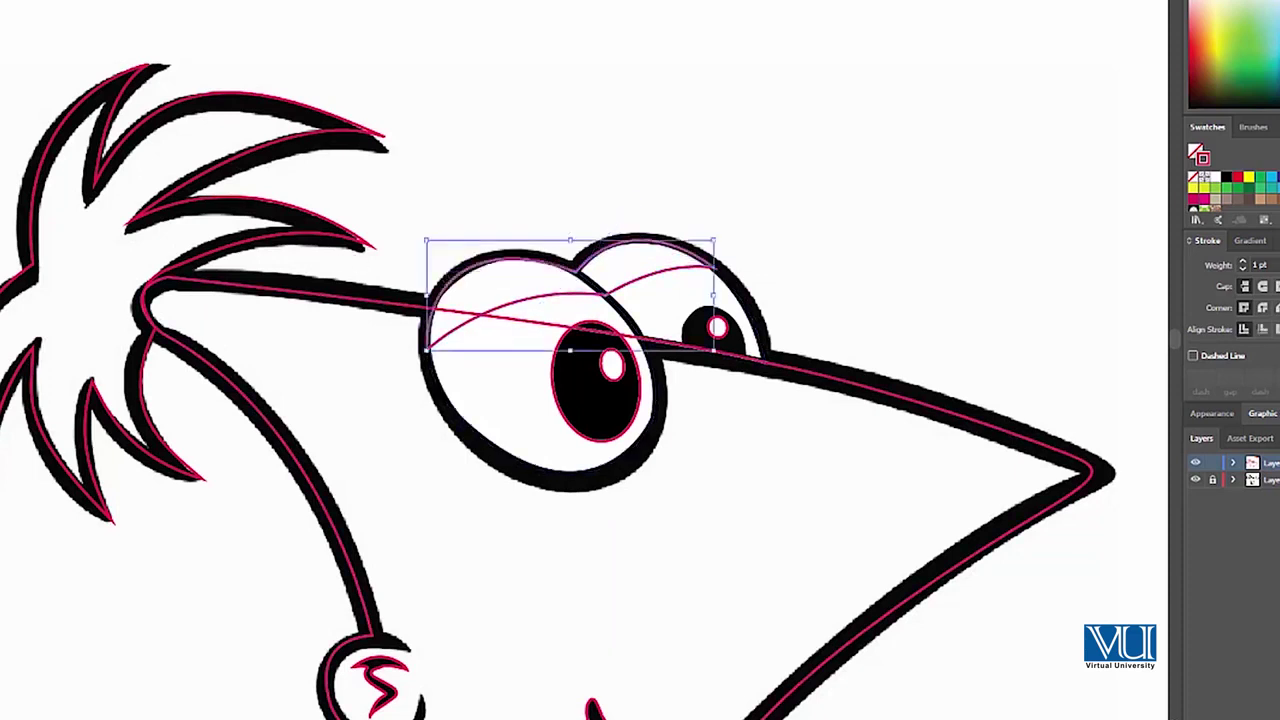
pyautogui.hotkey('ctrl', '-')
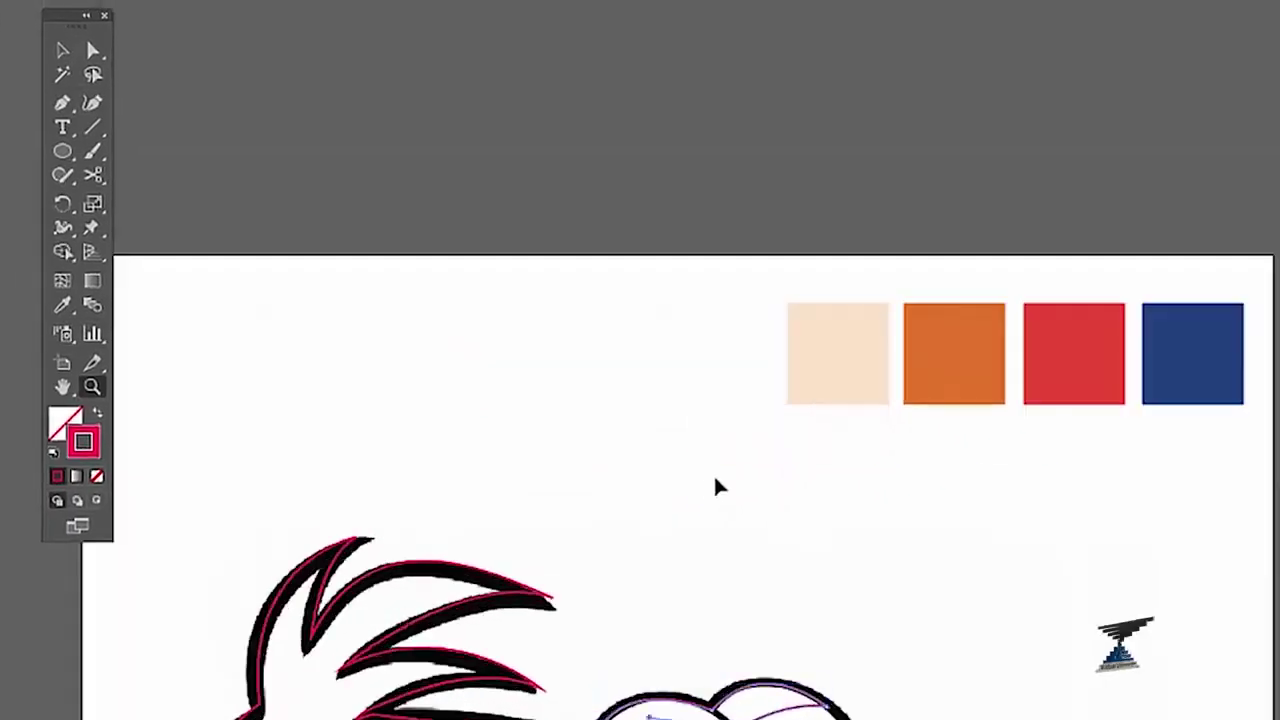
# Fill the eyelid shape with the beige swatch colour using the eyedropper.
pyautogui.click(66, 305)
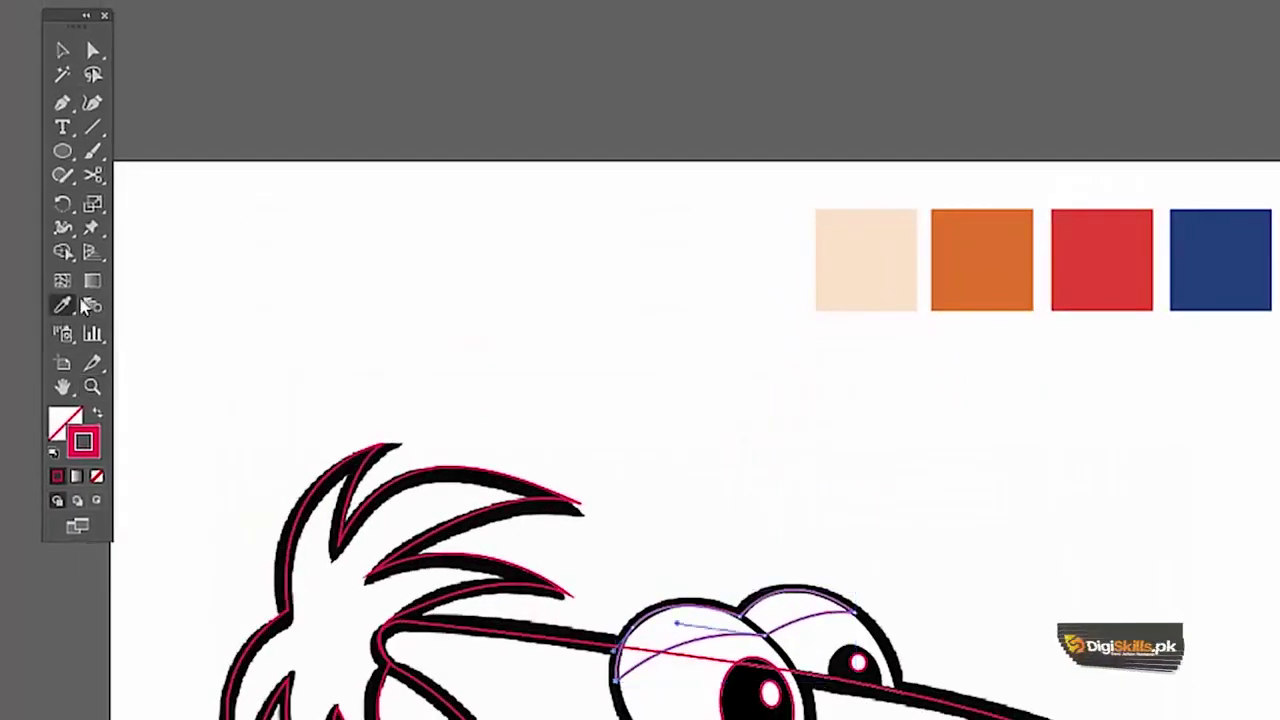
pyautogui.click(883, 246)
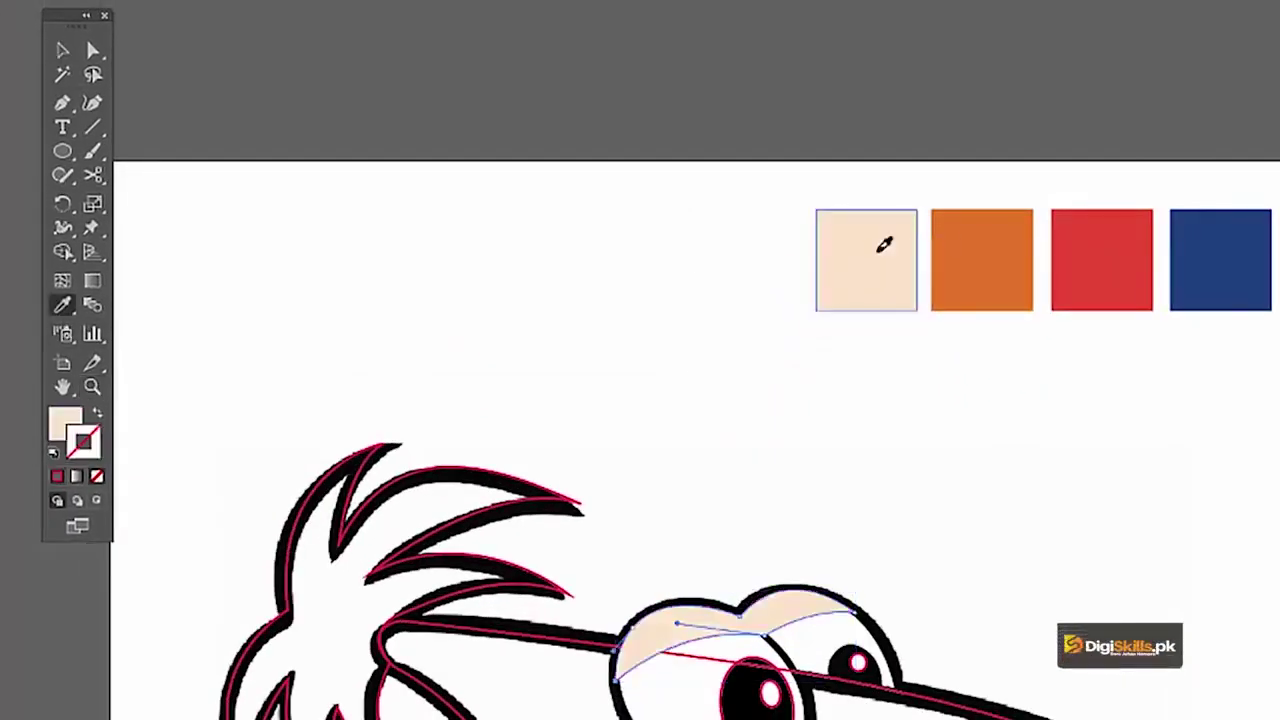
pyautogui.press('v')
pyautogui.click(630, 322)
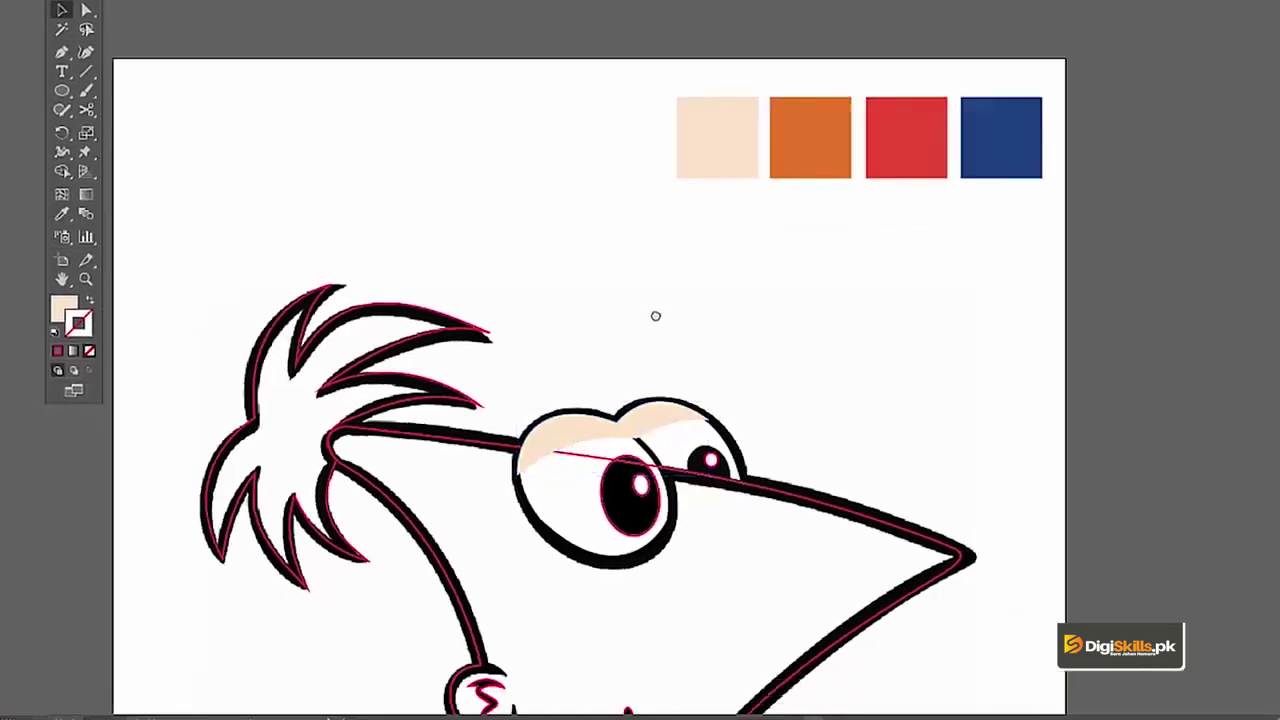
# Reselect the eyelid shape and recolour it with the orange palette swatch.
pyautogui.click(521, 345)
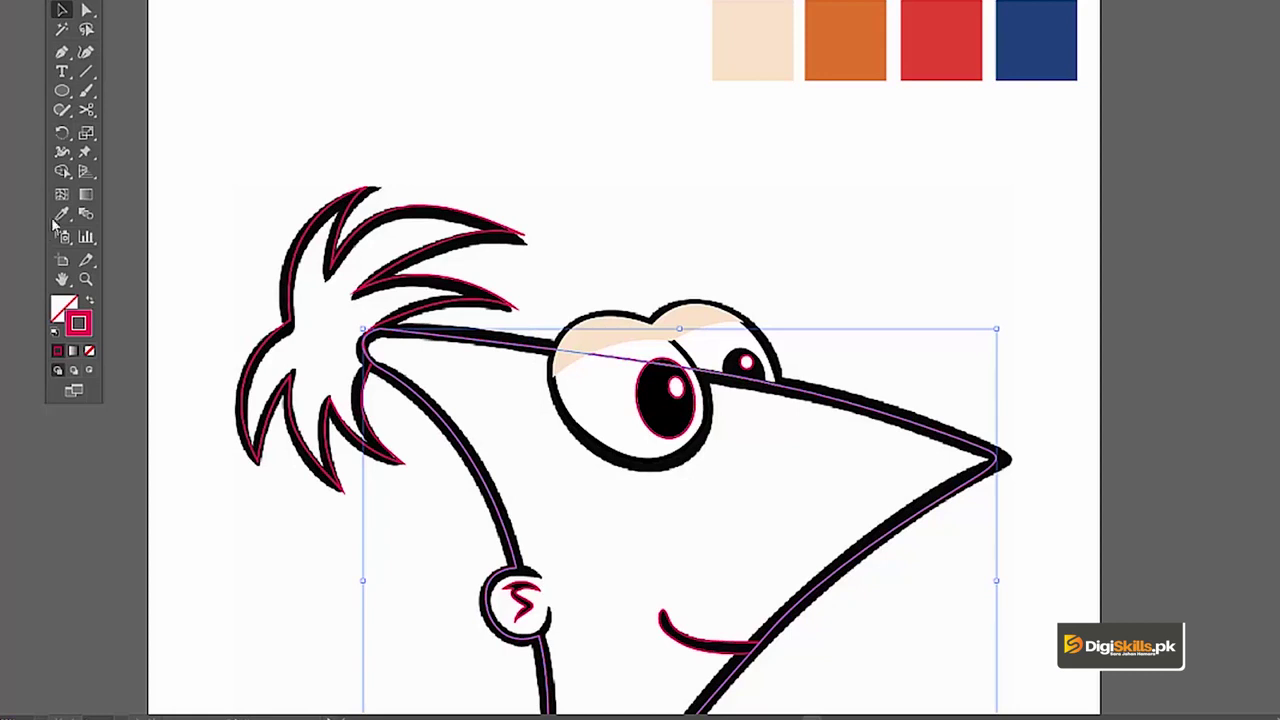
pyautogui.click(679, 260)
pyautogui.click(686, 329)
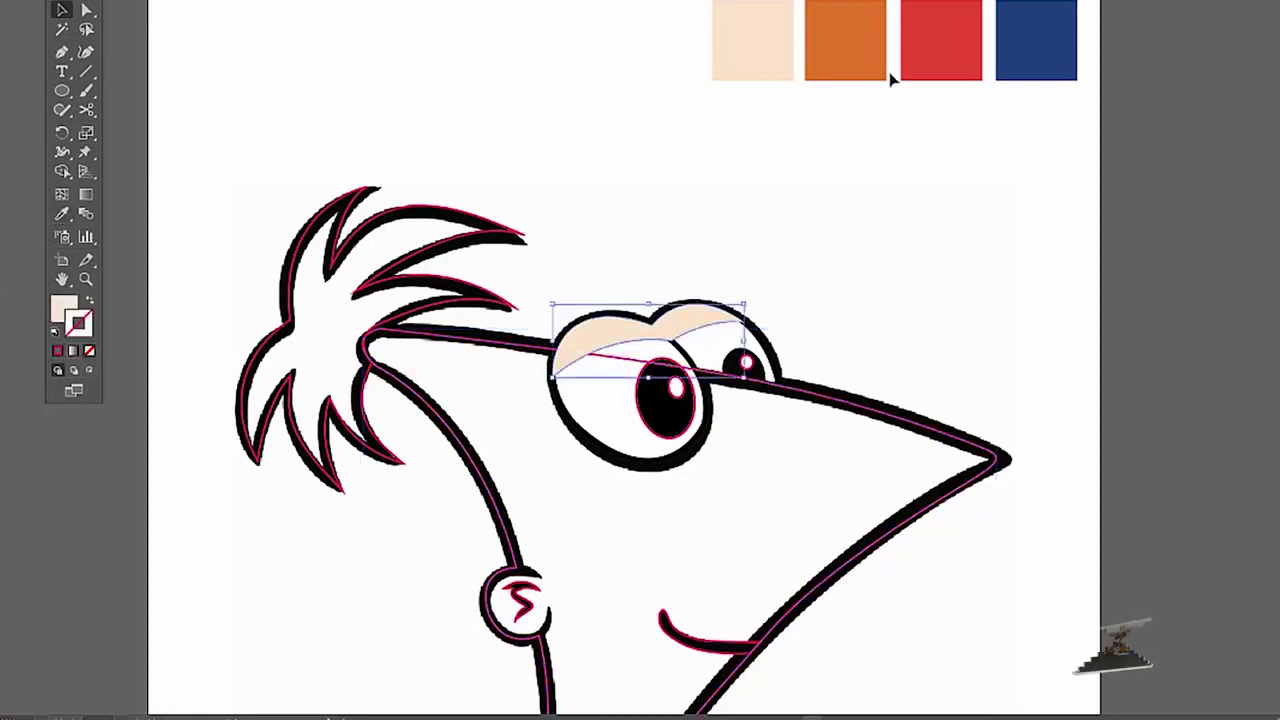
pyautogui.click(61, 214)
pyautogui.click(843, 54)
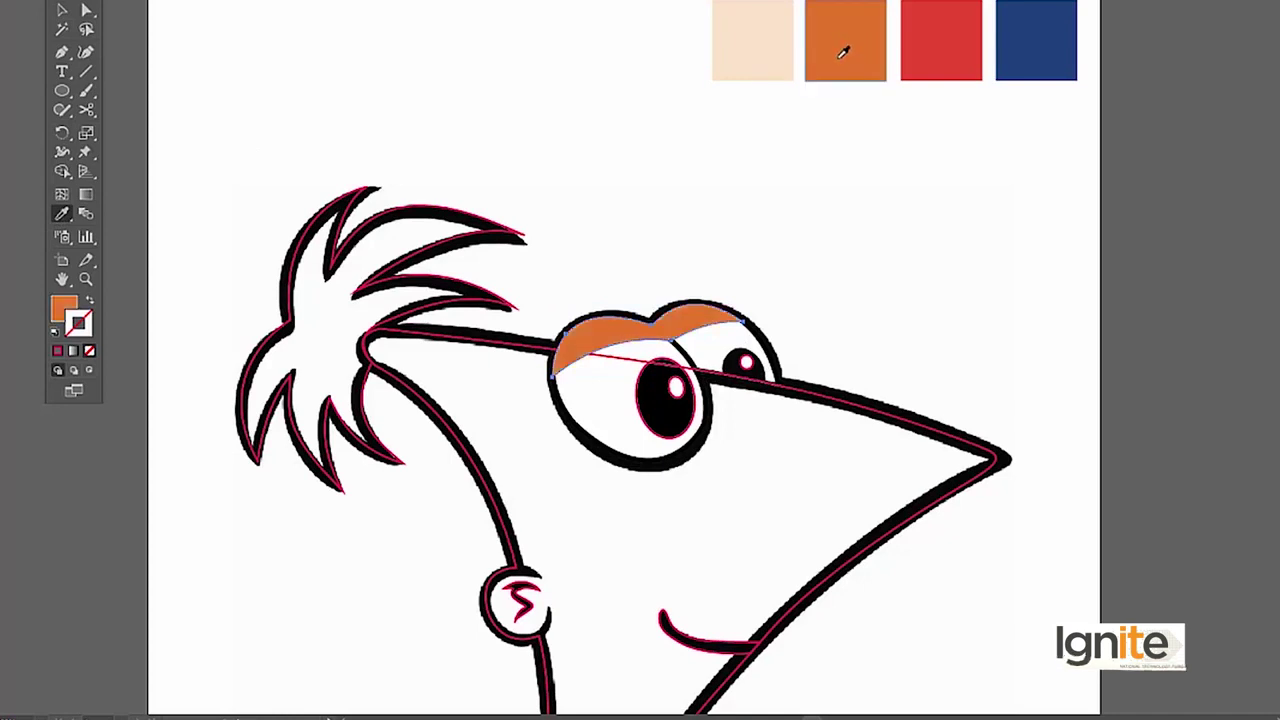
pyautogui.press('v')
pyautogui.click(687, 143)
pyautogui.click(520, 415)
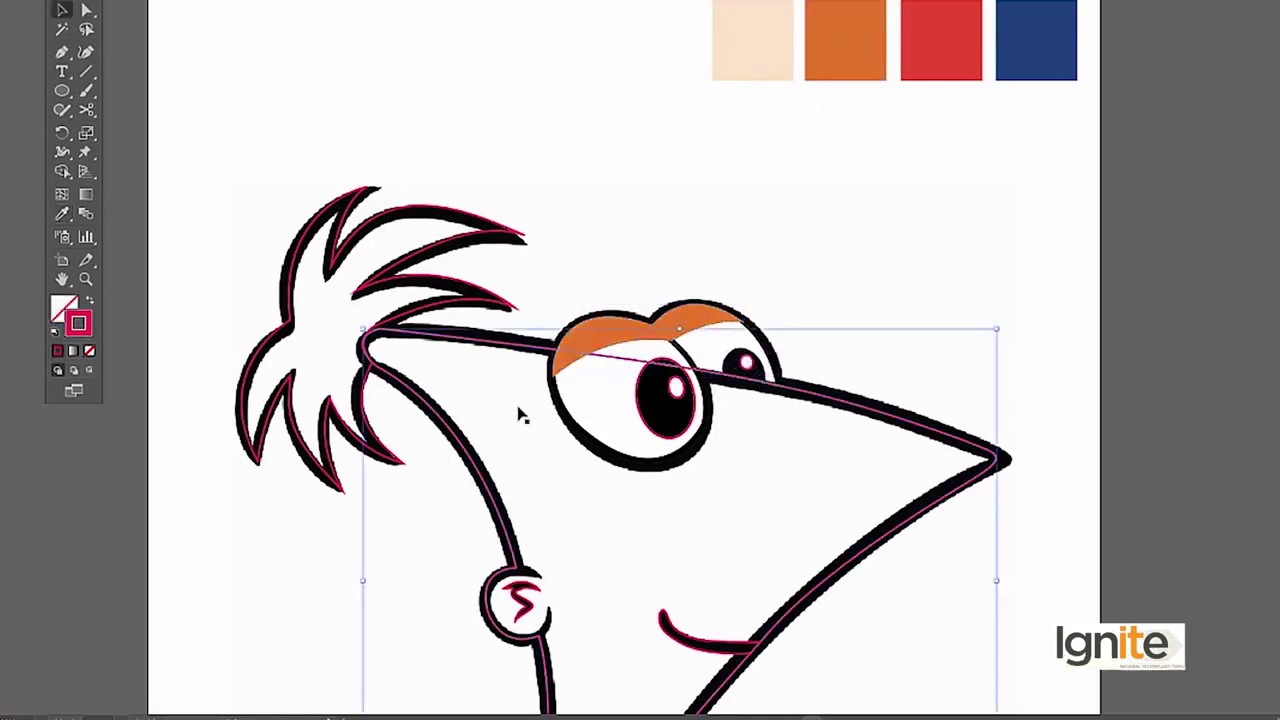
# Turn the face outline's stroke into its fill and send the face shape to the back.
pyautogui.click(89, 302)
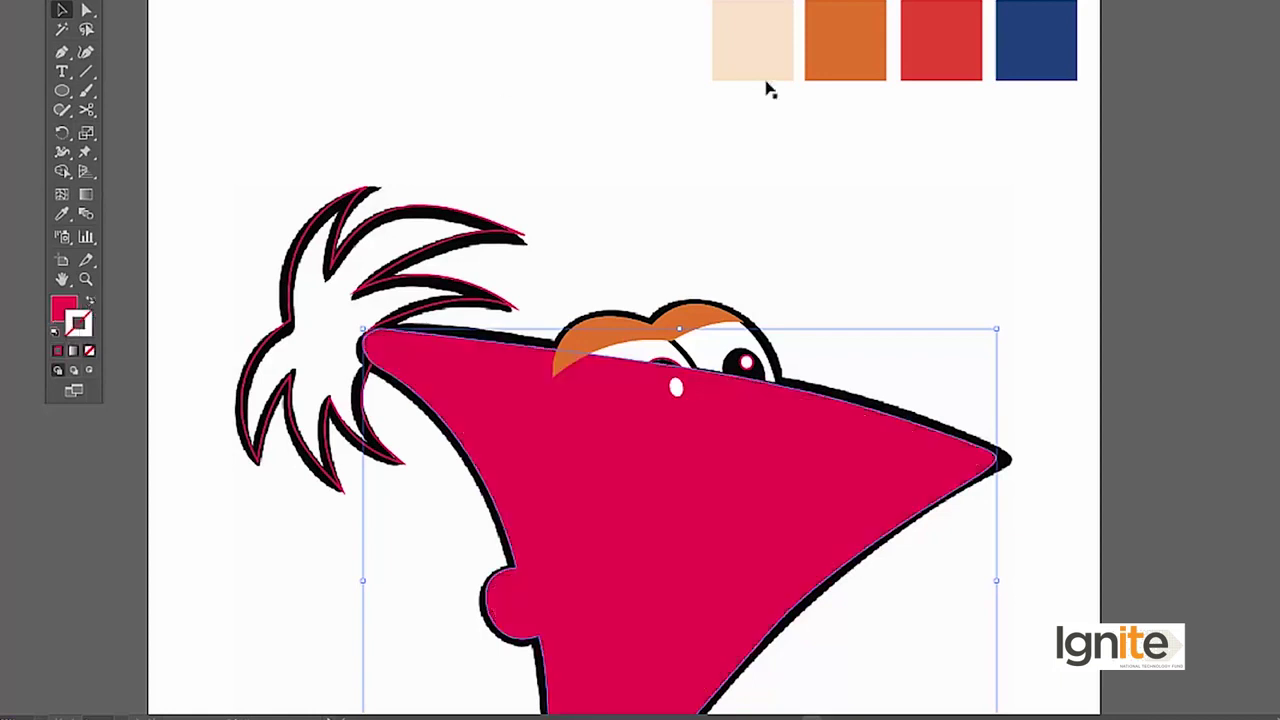
pyautogui.scroll(-2, 745, 272)
pyautogui.rightClick(755, 330)
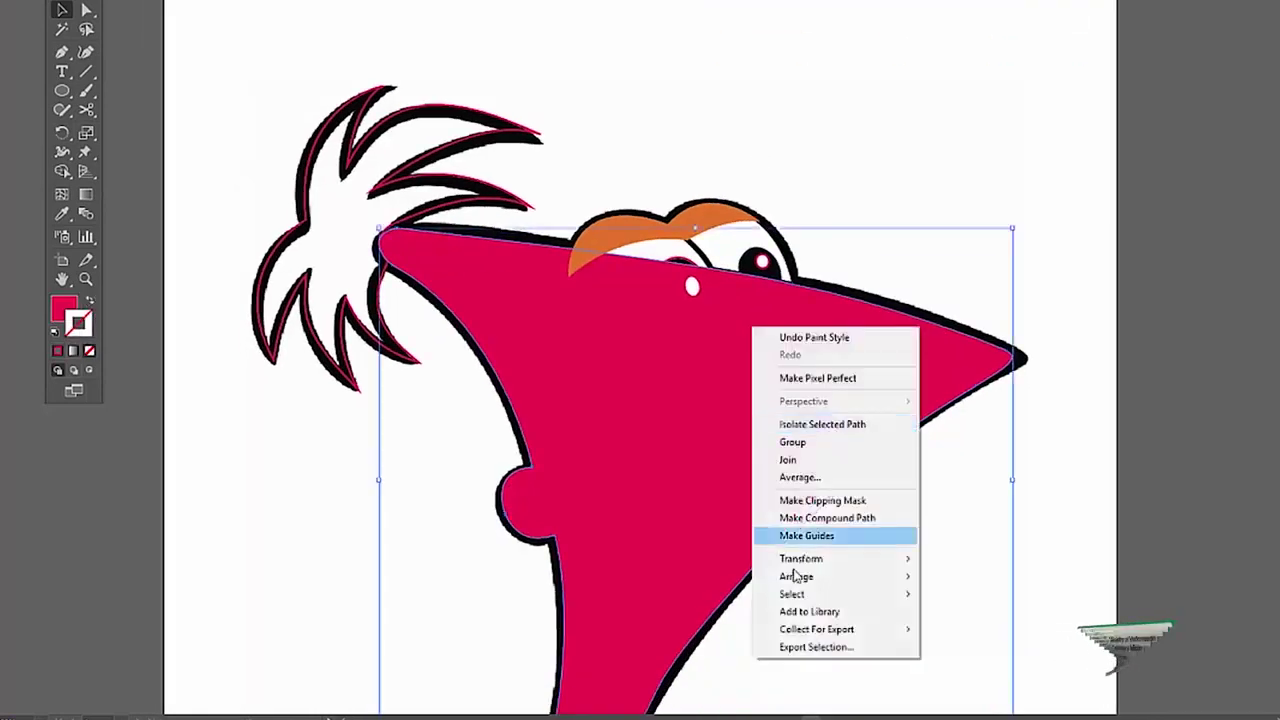
pyautogui.moveTo(797, 576)
pyautogui.click(960, 625)
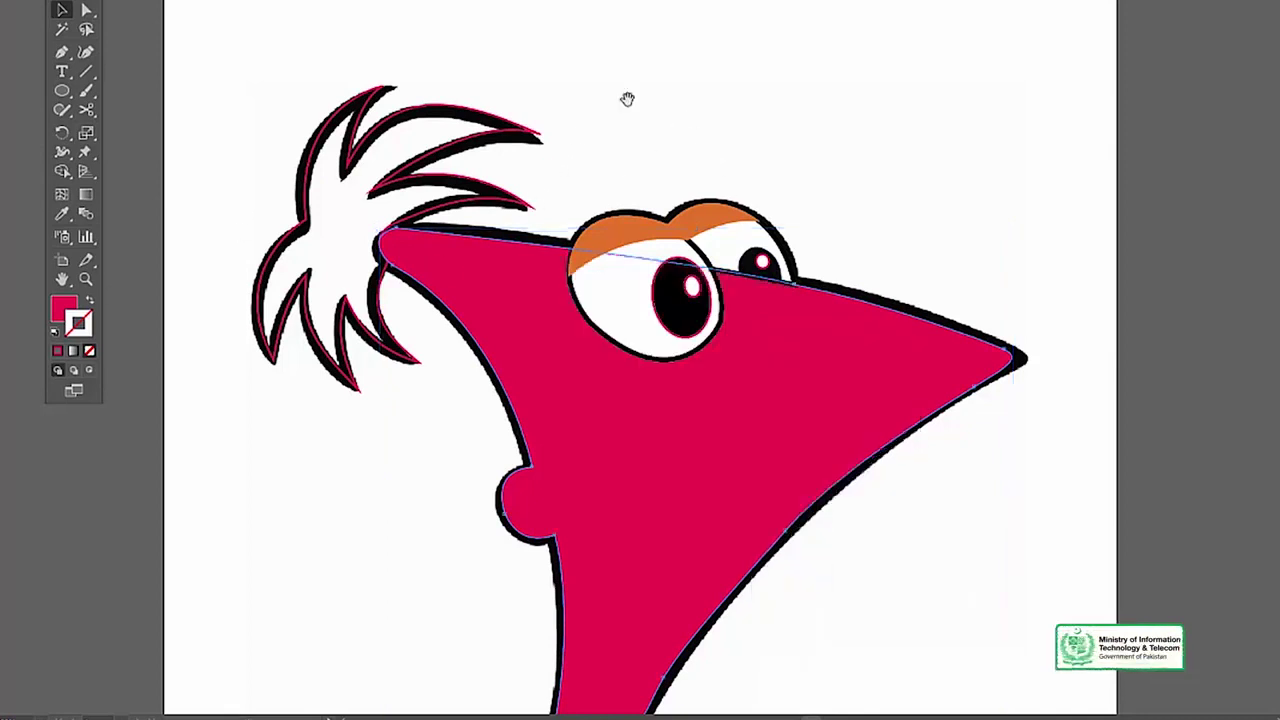
# Fill the face with the peach swatch colour using the eyedropper.
pyautogui.scroll(2, 629, 100)
pyautogui.click(62, 214)
pyautogui.click(714, 44)
pyautogui.press('v')
pyautogui.click(659, 235)
pyautogui.scroll(-2, 648, 420)
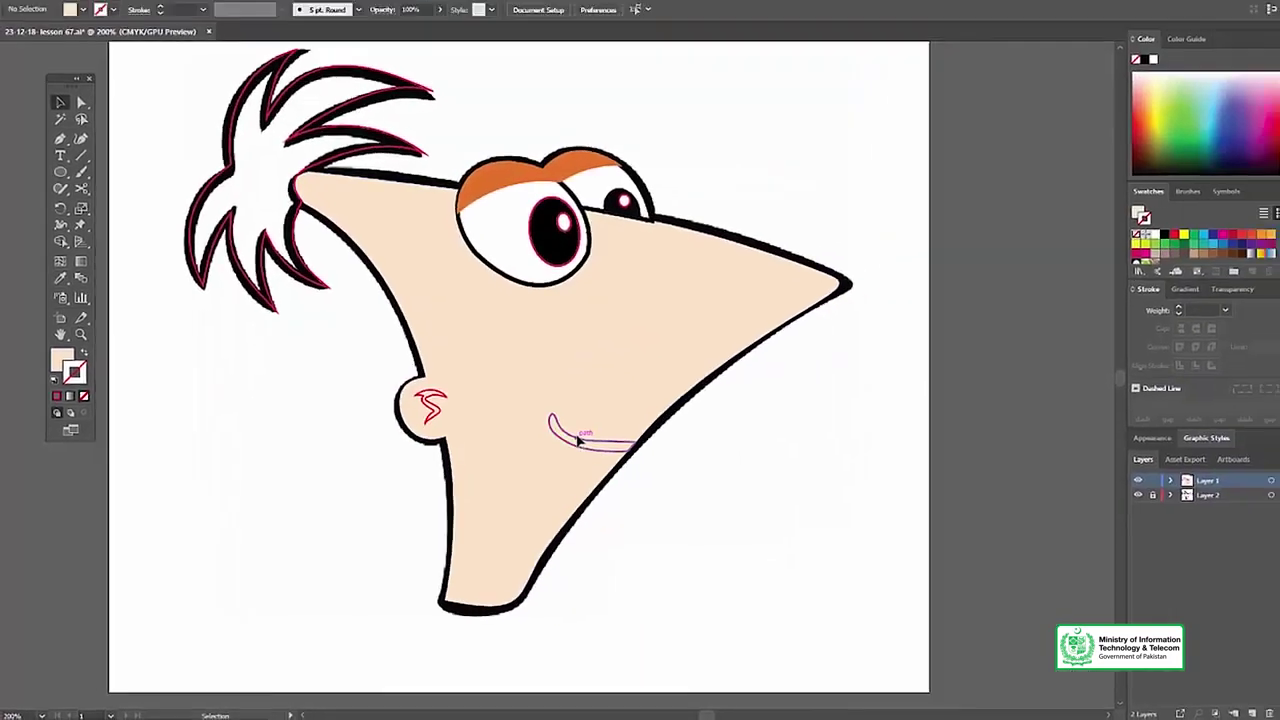
# Make the mouth a solid black fill with no outline.
pyautogui.click(577, 440)
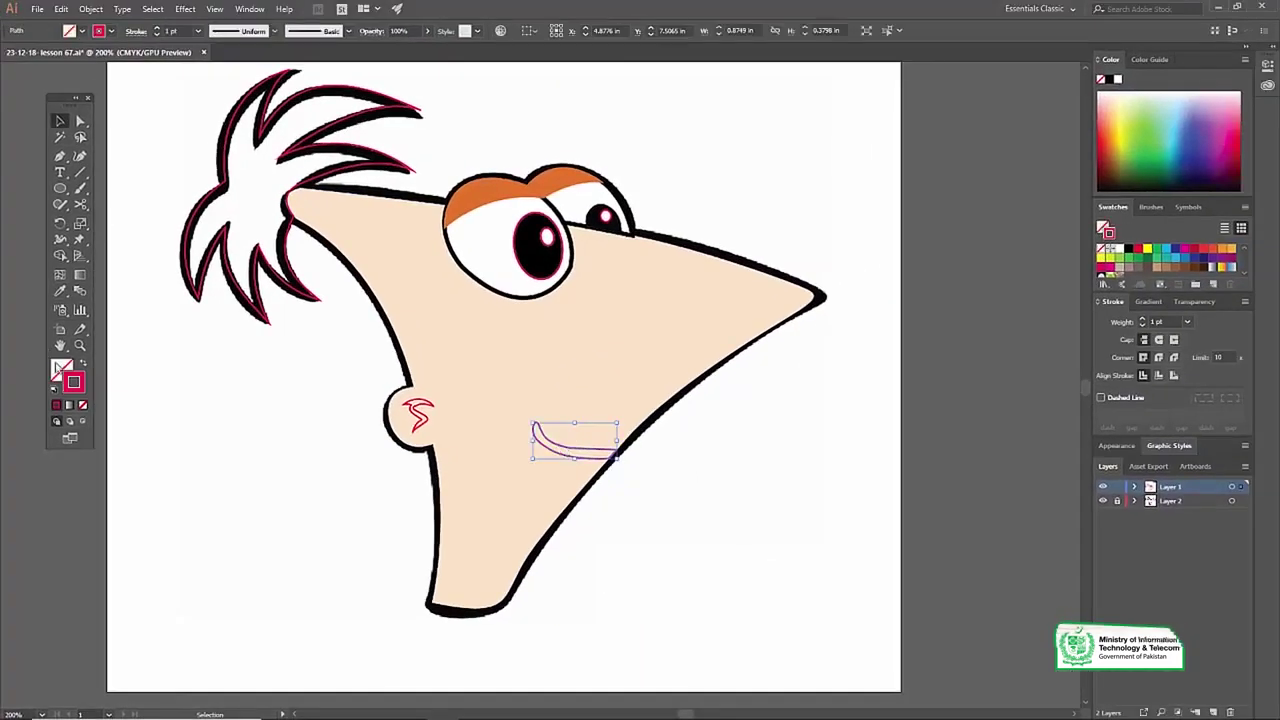
pyautogui.hotkey('shift', 'x')
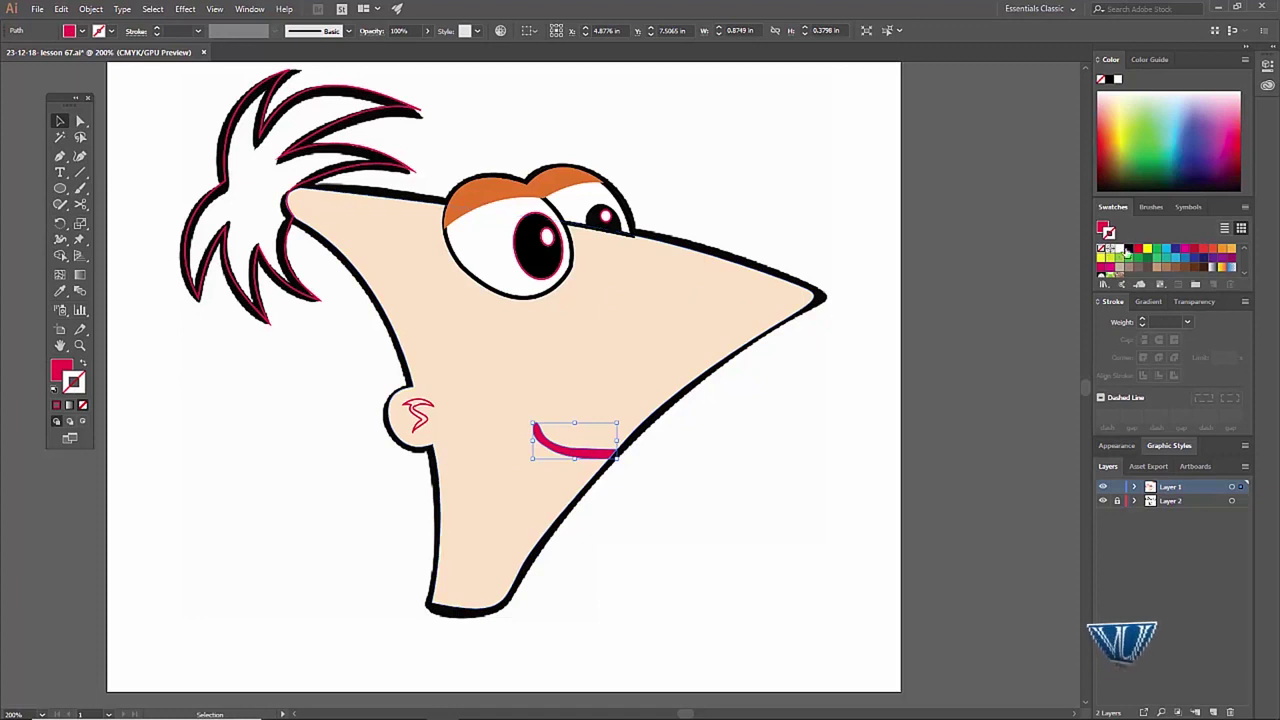
pyautogui.click(1127, 249)
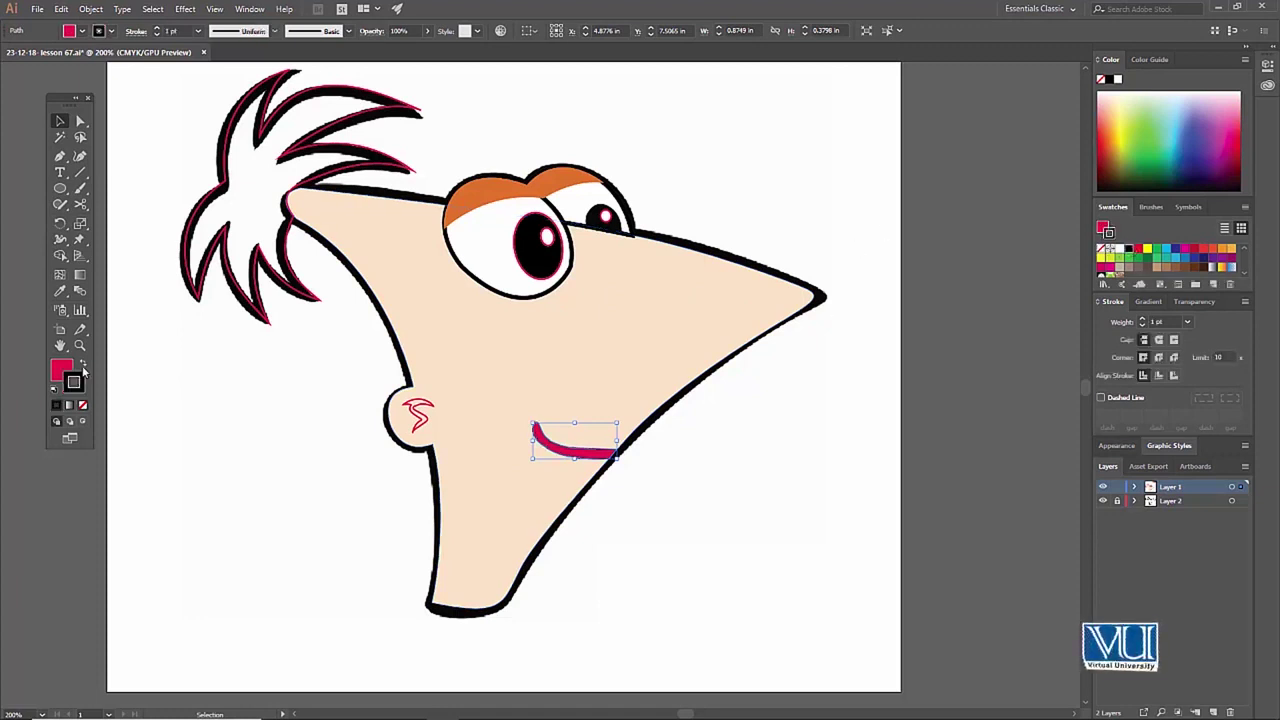
pyautogui.click(83, 366)
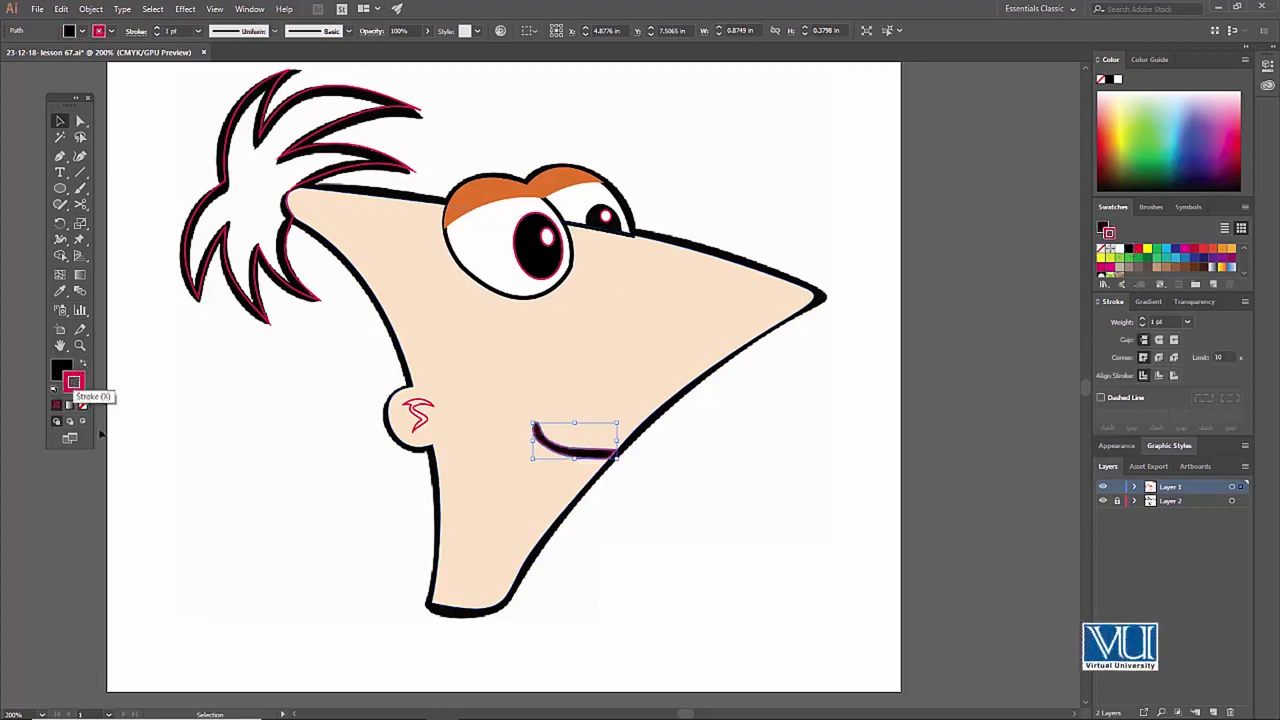
pyautogui.click(84, 408)
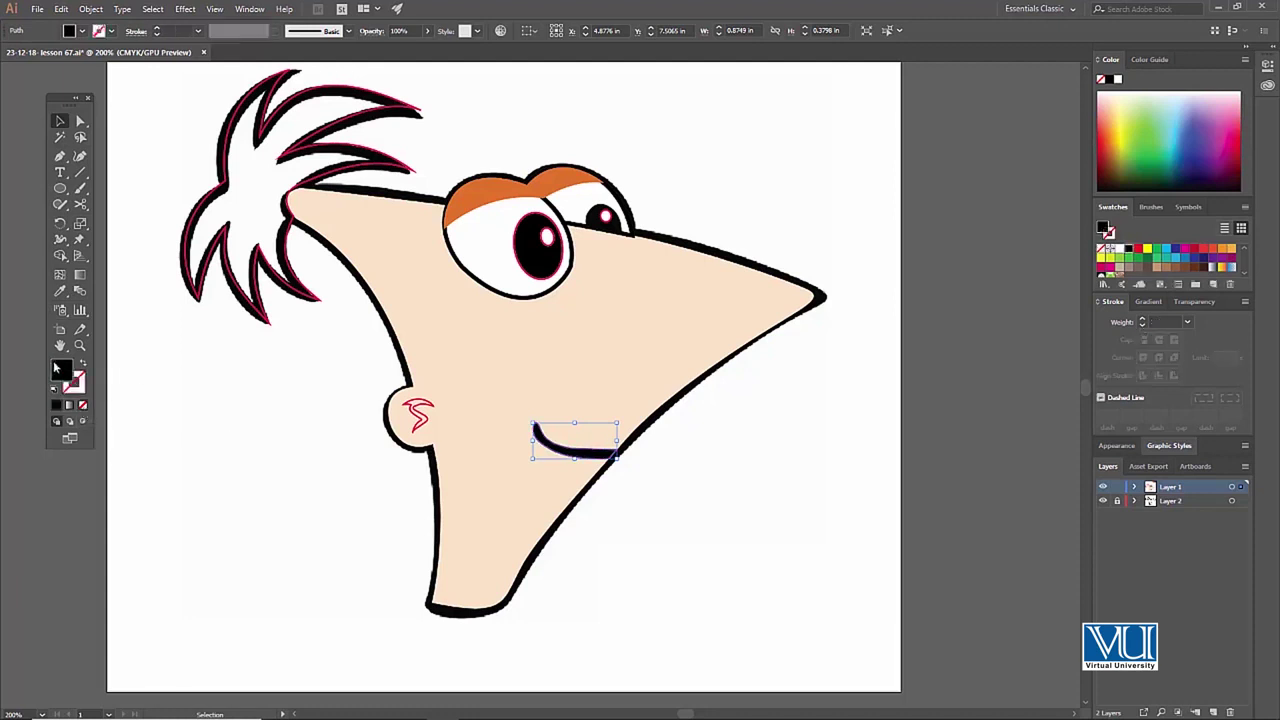
# Fill the ear swirl with black.
pyautogui.click(420, 408)
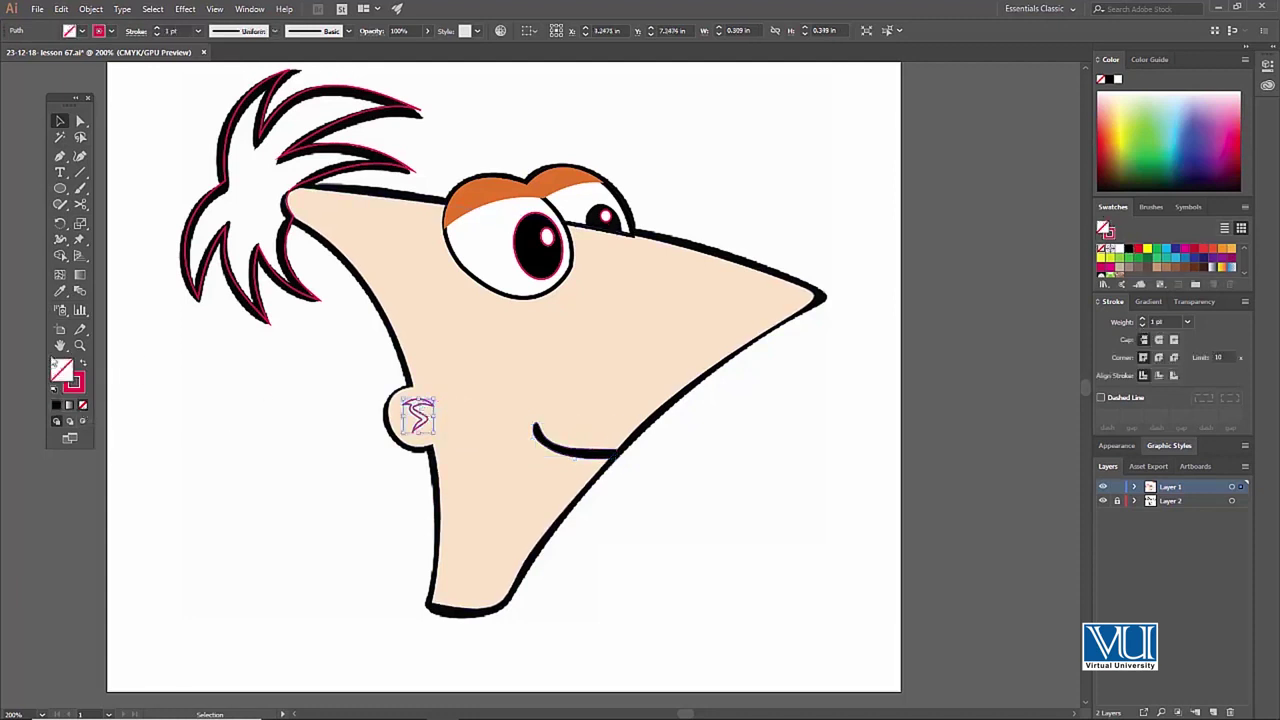
pyautogui.click(1129, 252)
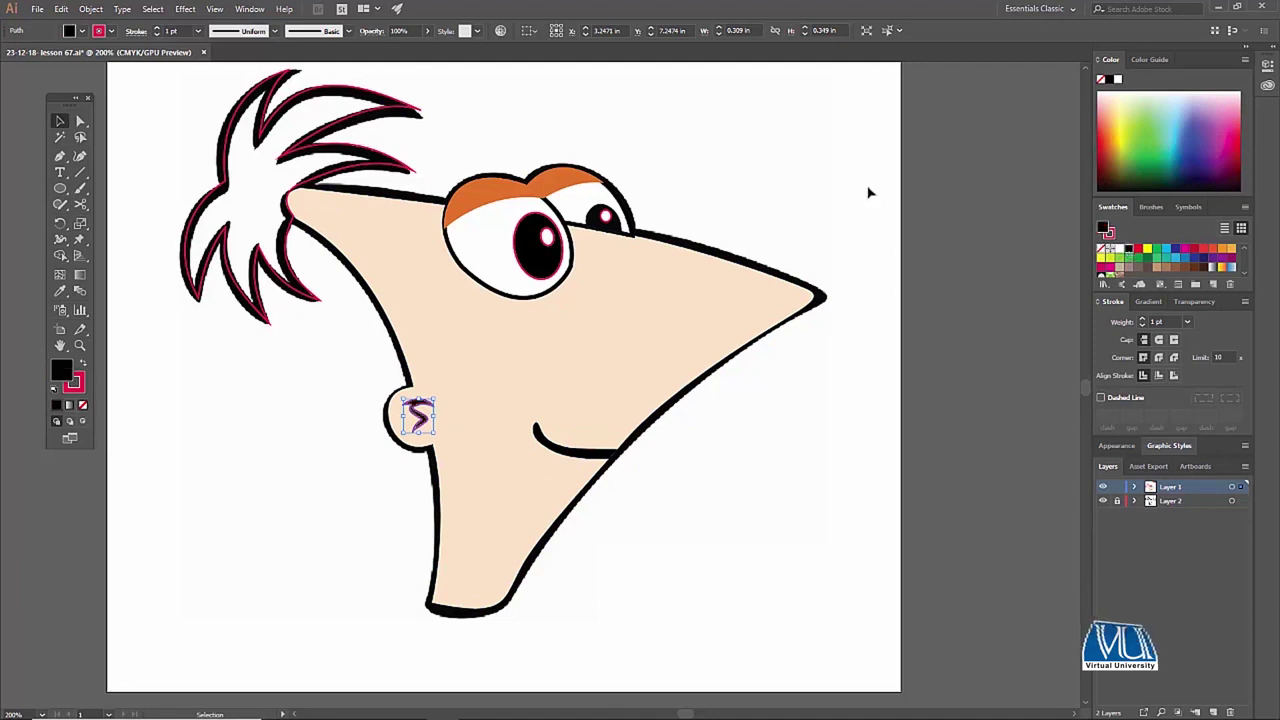
pyautogui.click(835, 180)
pyautogui.moveTo(443, 240); pyautogui.dragTo(491, 295)
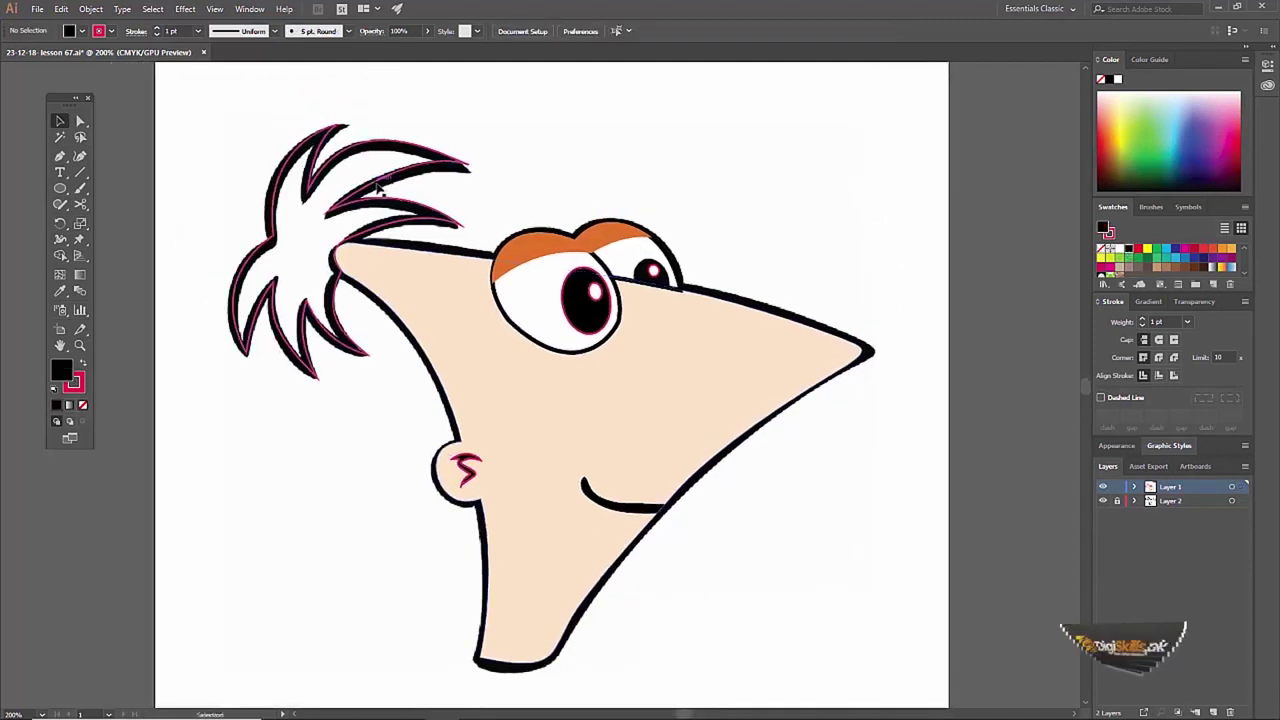
# Fill the hair group with the blue swatch colour using the eyedropper.
pyautogui.click(455, 222)
pyautogui.hotkey('ctrl', '-')
pyautogui.click(60, 291)
pyautogui.click(853, 155)
pyautogui.press('v')
pyautogui.hotkey('ctrl', 'shift', 'a')
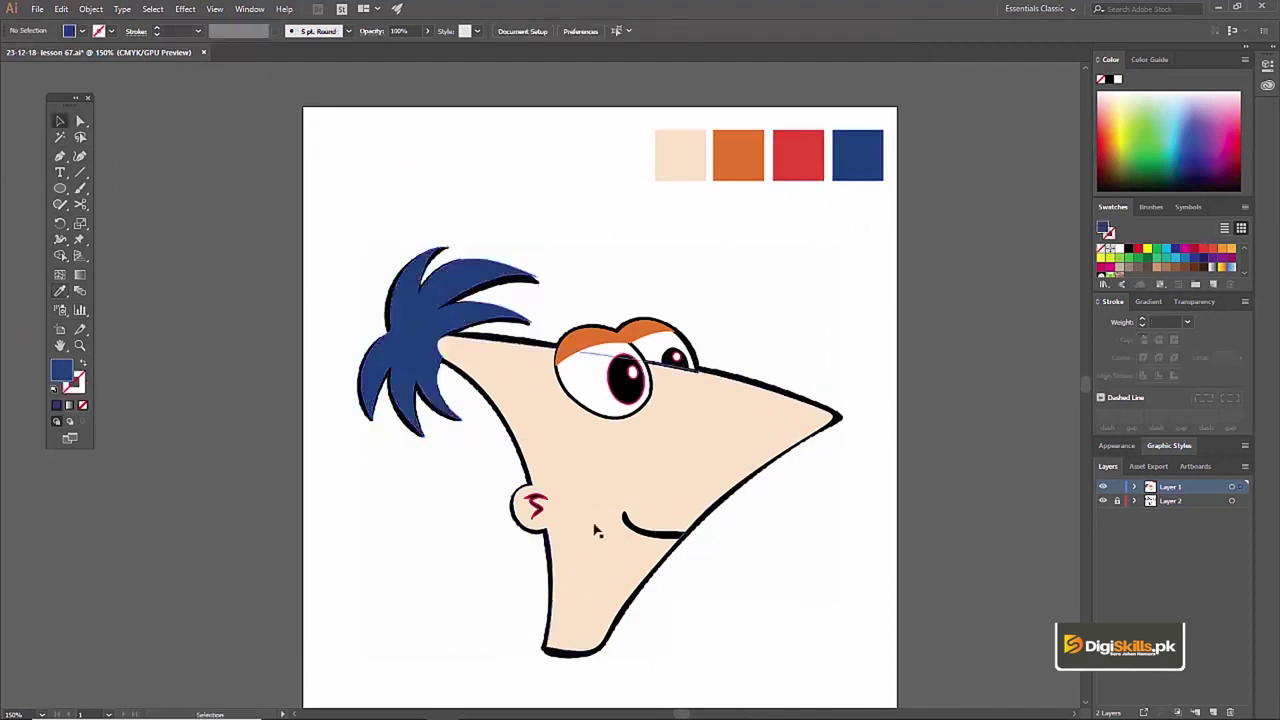
pyautogui.hotkey('ctrl', '+')
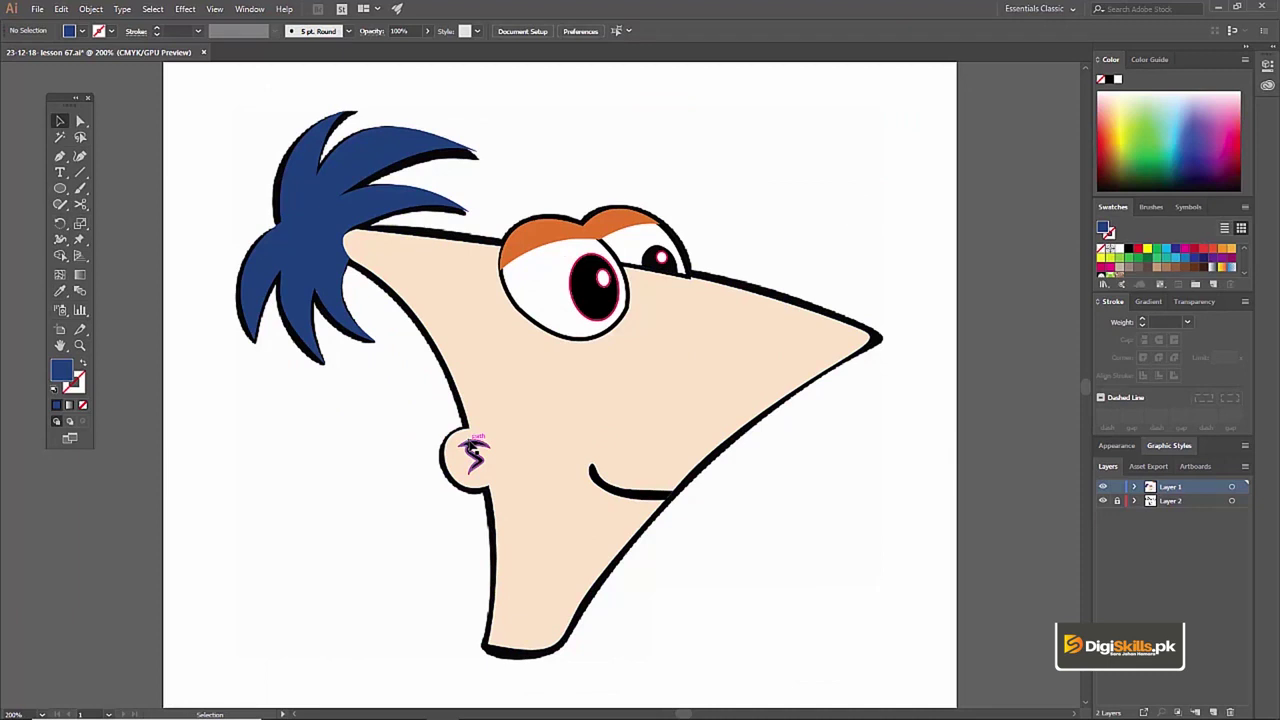
# Check the ear swirl's colours, then zoom in closely on the eye.
pyautogui.click(467, 445)
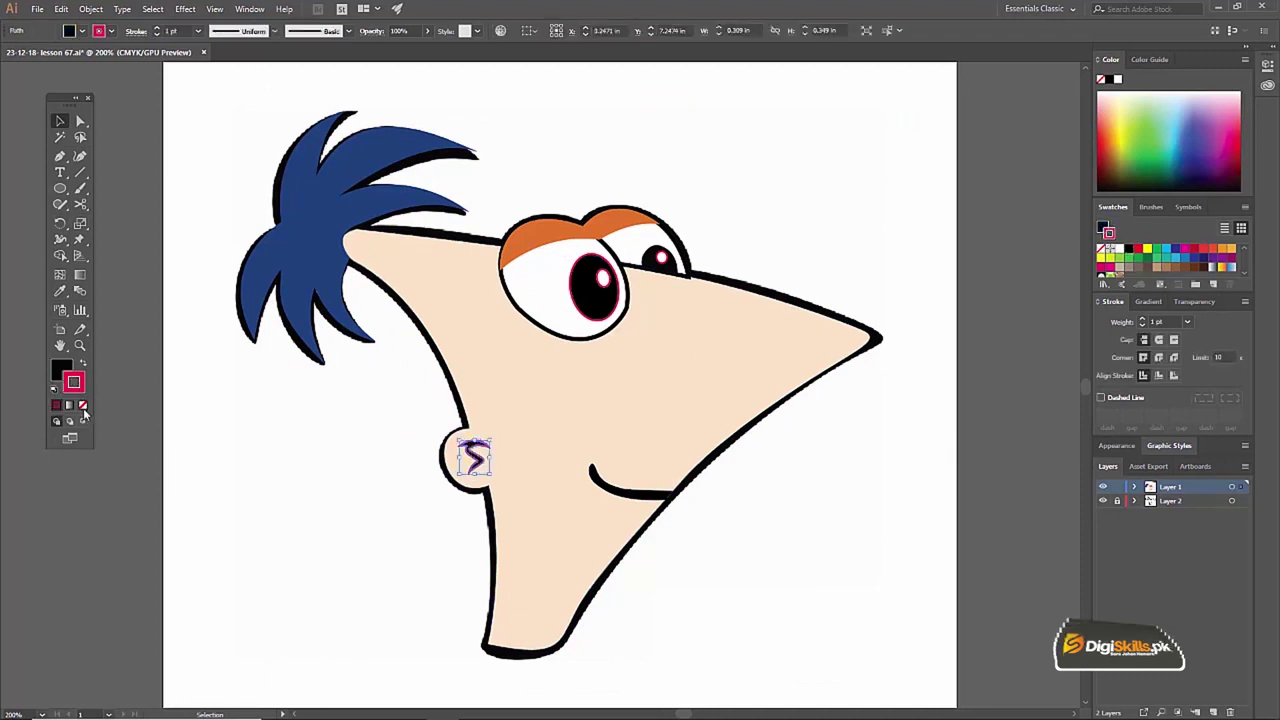
pyautogui.click(261, 438)
pyautogui.press('z')
pyautogui.keyDown('alt'); pyautogui.click(465, 424); pyautogui.keyUp('alt')
pyautogui.press('v')
pyautogui.press('z')
pyautogui.click(577, 334)
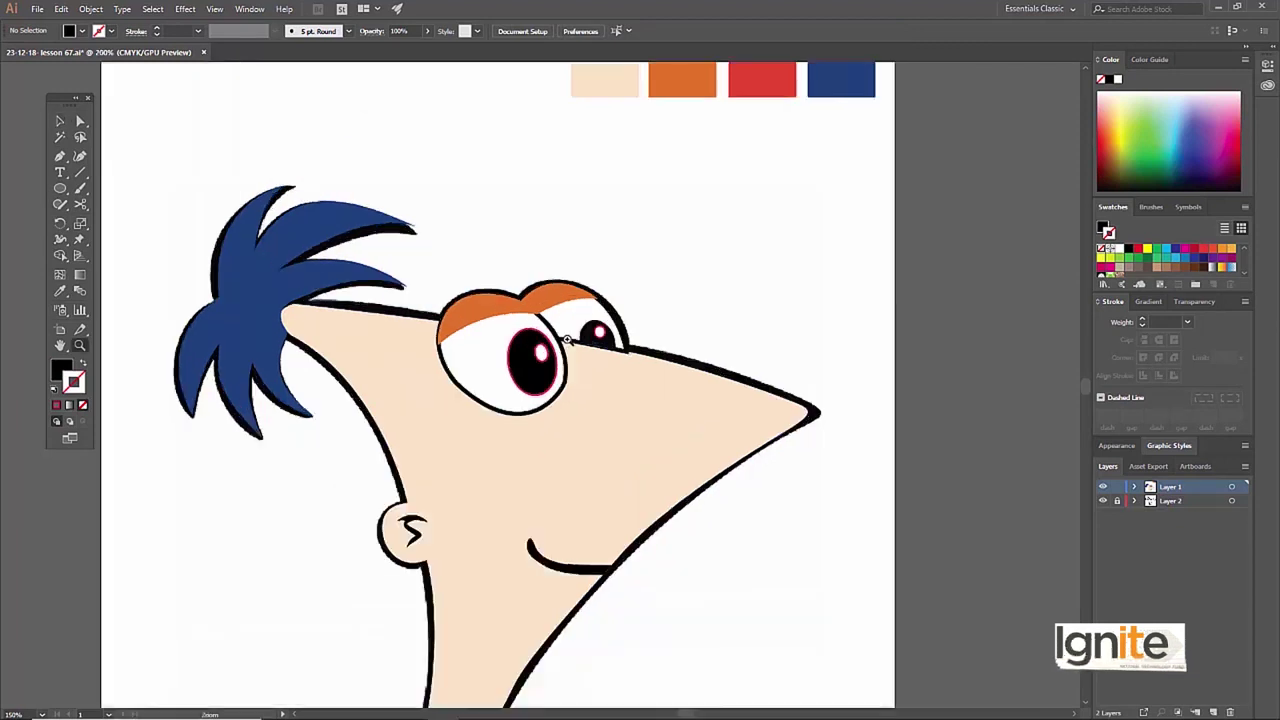
pyautogui.click(535, 368)
pyautogui.press('v')
# Inspect the eye's black pupil and white highlight, then recentre the whole head in view.
pyautogui.click(530, 338)
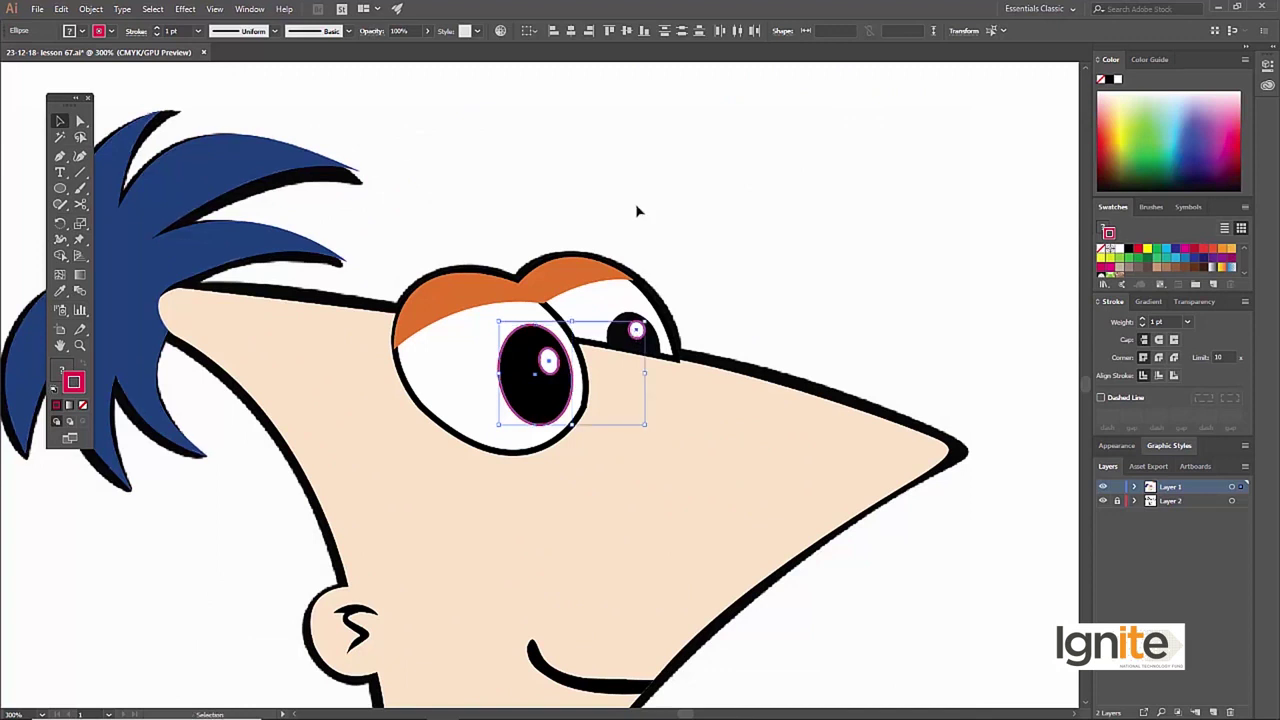
pyautogui.click(548, 360)
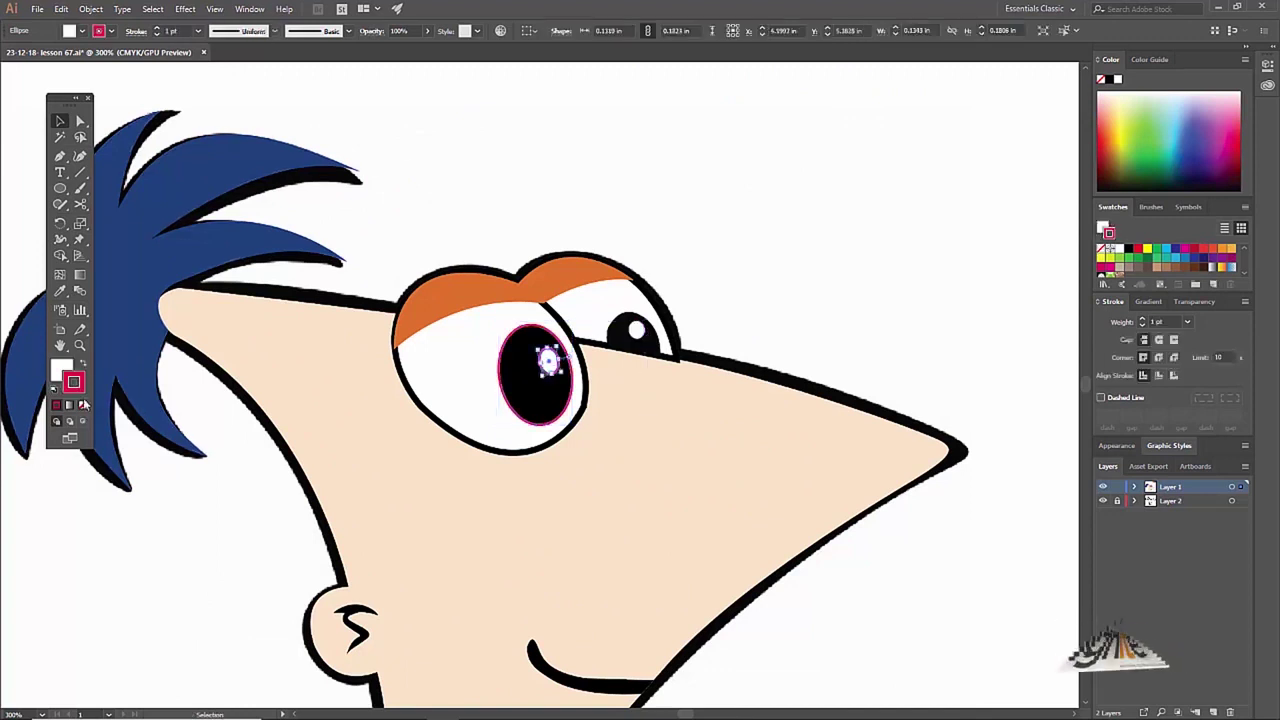
pyautogui.click(522, 392)
pyautogui.click(80, 345)
pyautogui.hotkey('ctrl', '0')
pyautogui.click(601, 383)
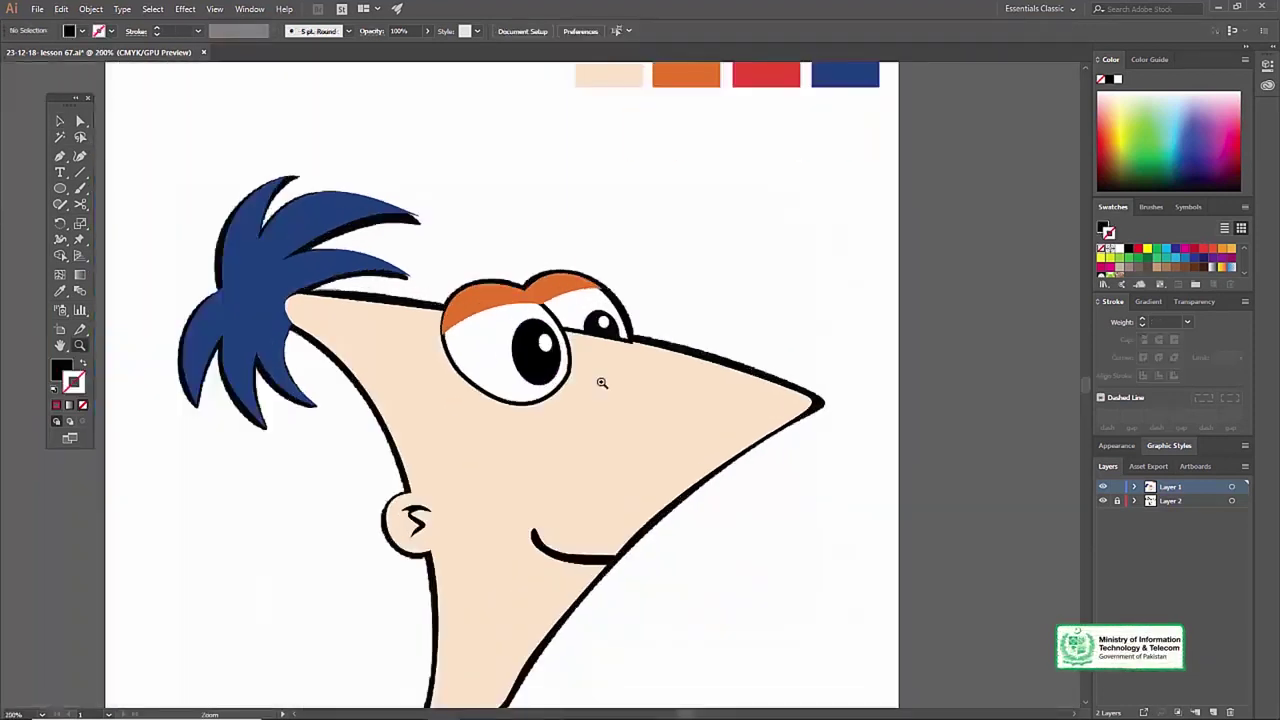
pyautogui.hotkey('ctrl', '-')
pyautogui.press('v')
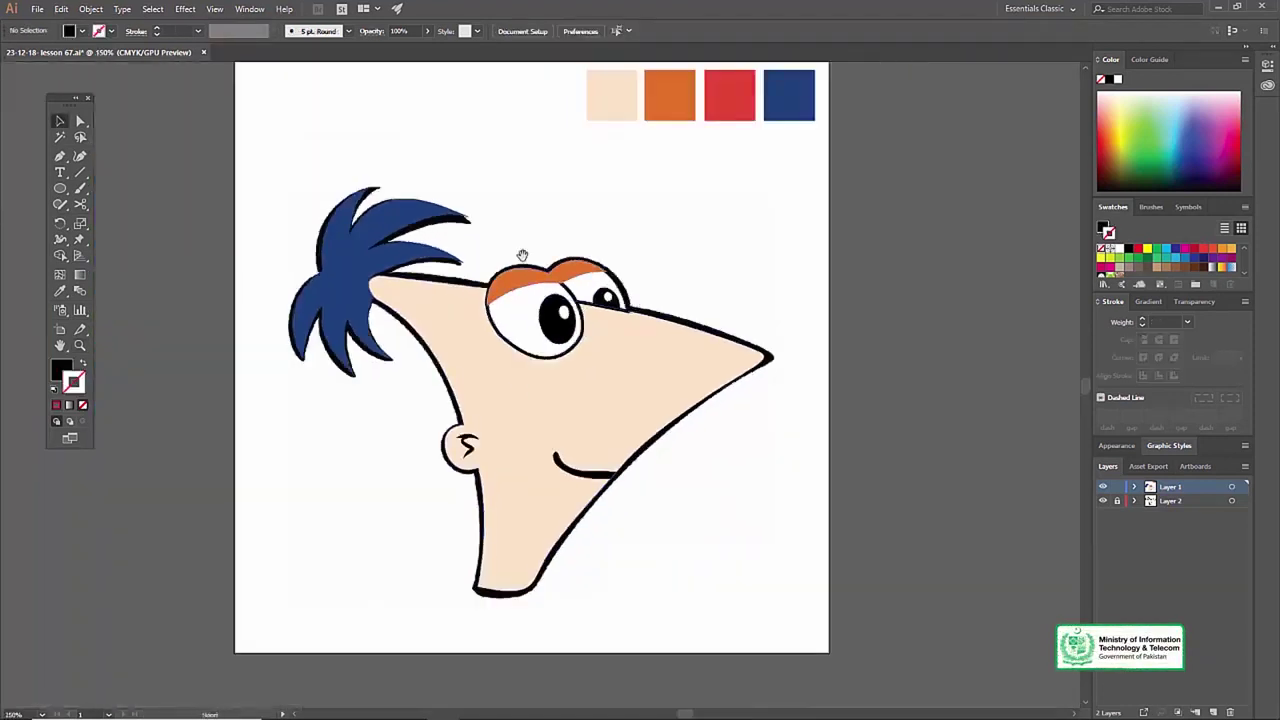
pyautogui.moveTo(522, 256); pyautogui.dragTo(508, 279)
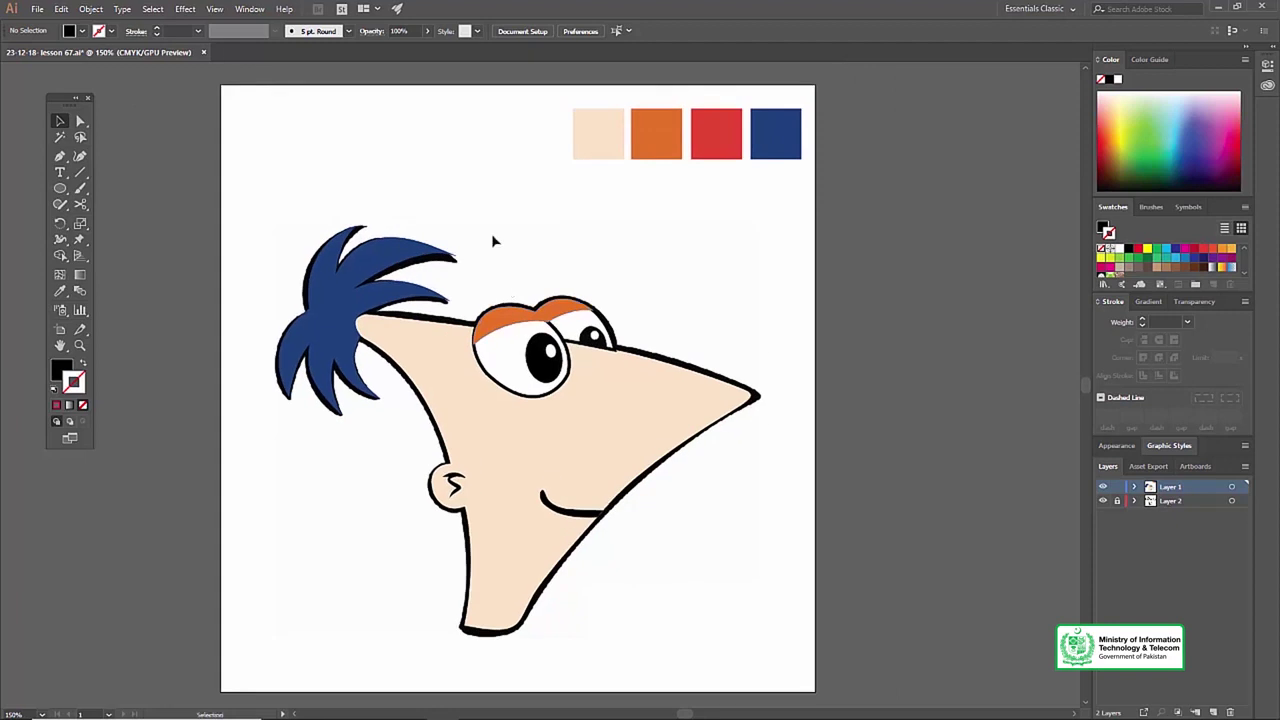
pyautogui.click(1104, 487)
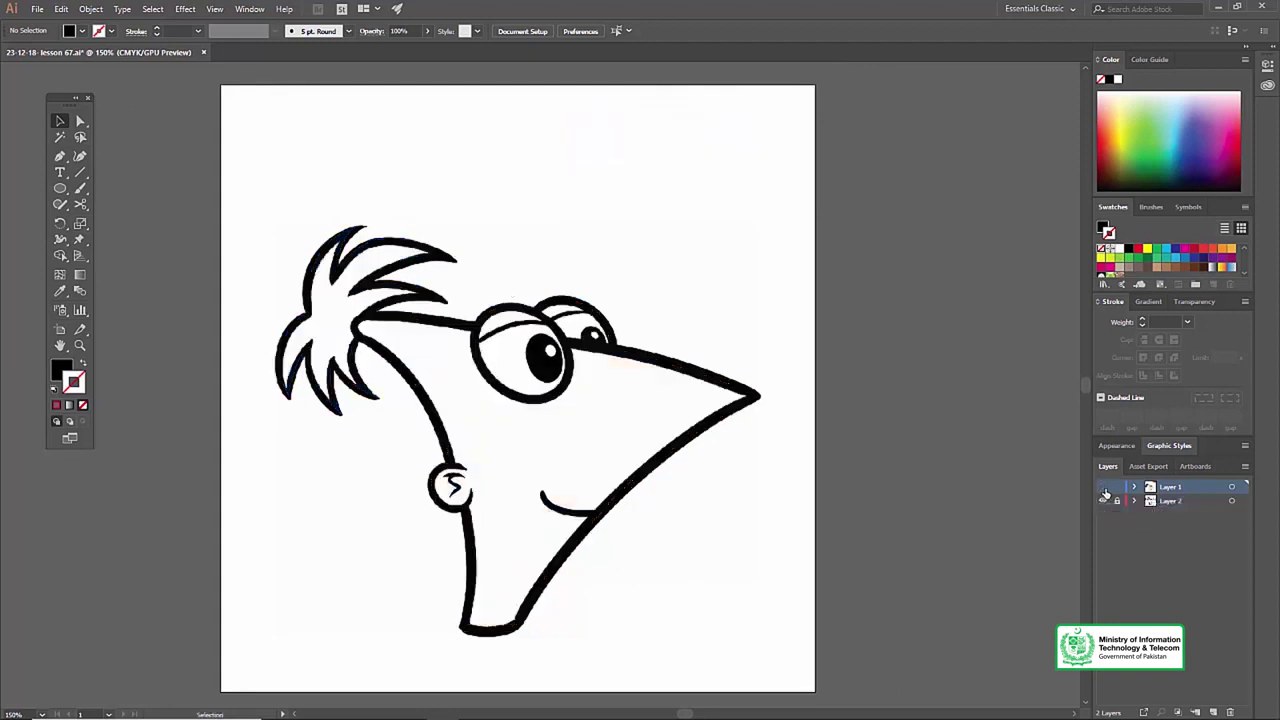
pyautogui.click(1104, 487)
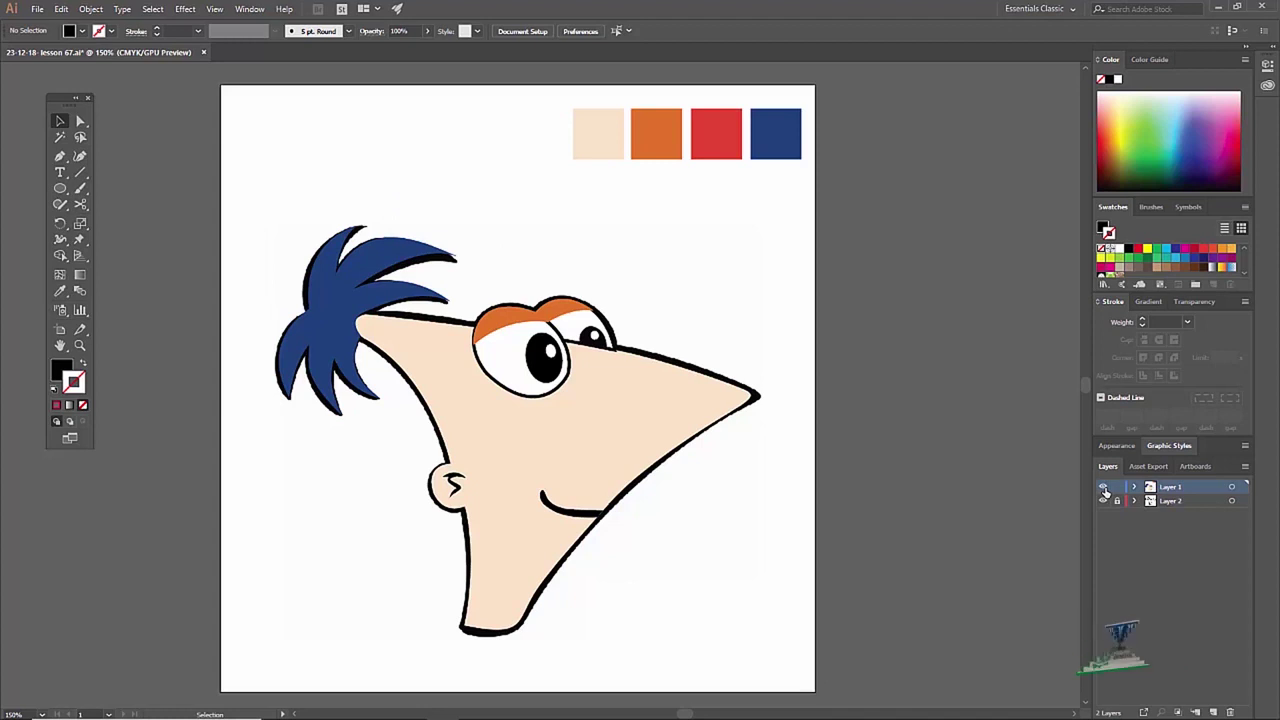
pyautogui.click(1105, 488)
pyautogui.click(1104, 487)
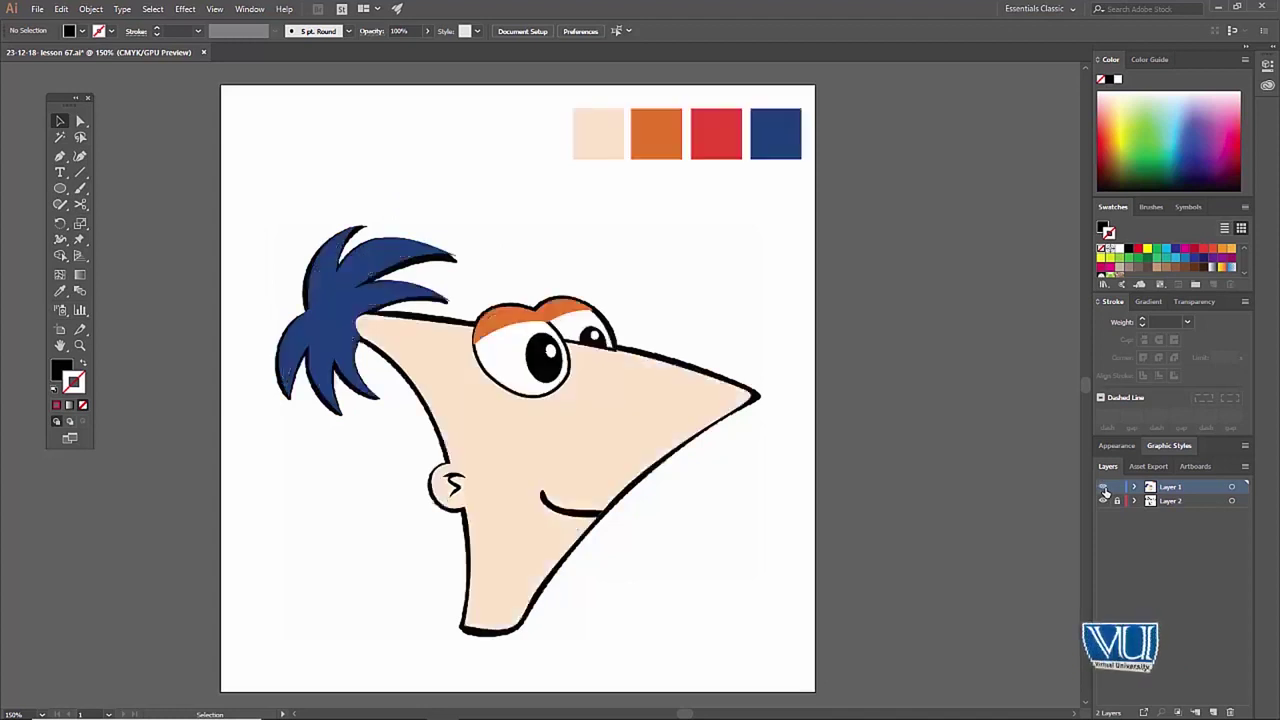